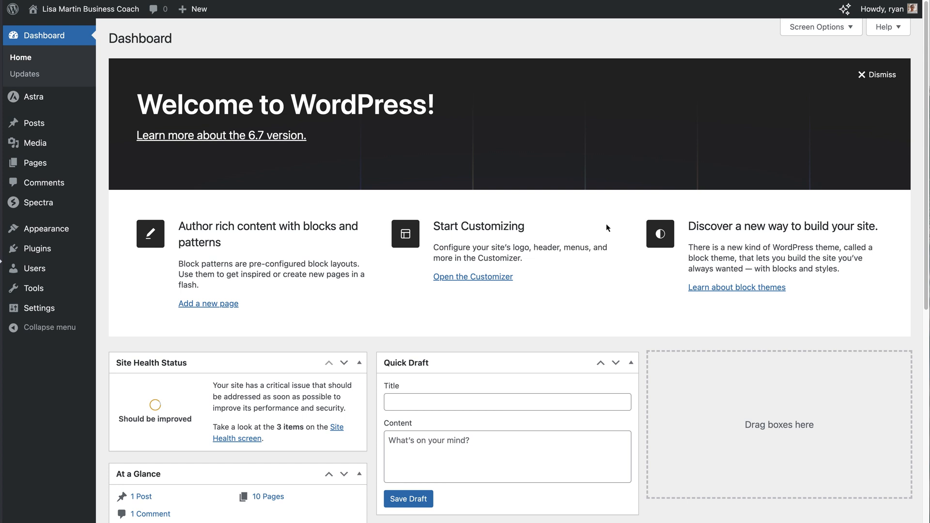
Review the installed plugins list and preview the live site's homepage before returning to the dashboard
{"action": "mouse_move", "coordinate": [41, 101]}
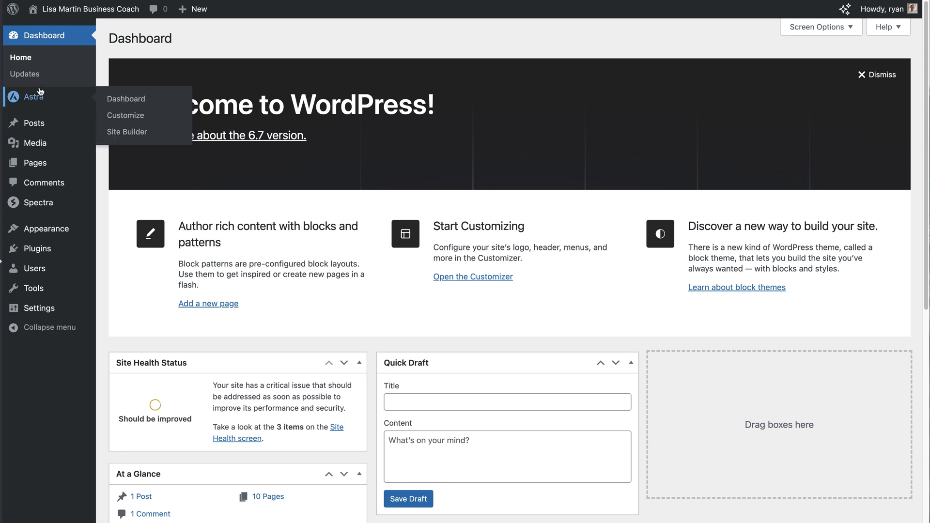
{"action": "left_click", "coordinate": [73, 252]}
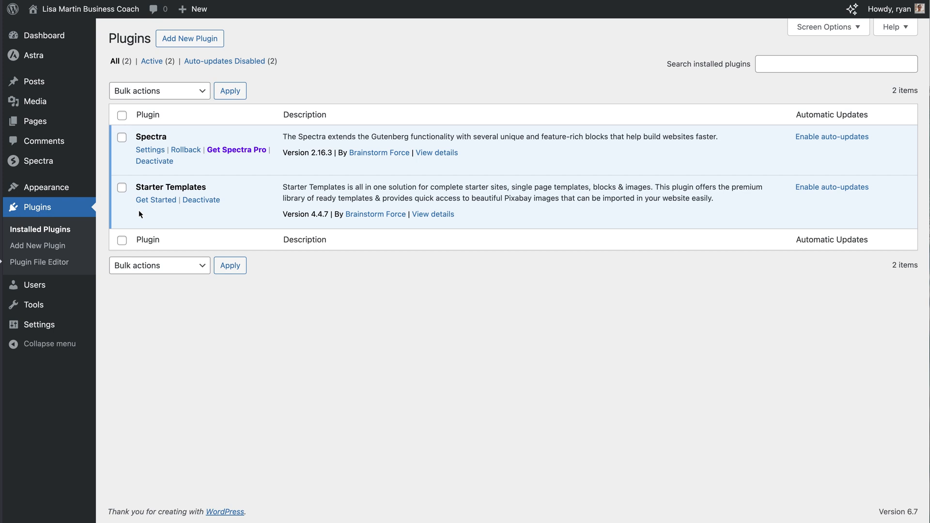
{"action": "left_click", "coordinate": [63, 10]}
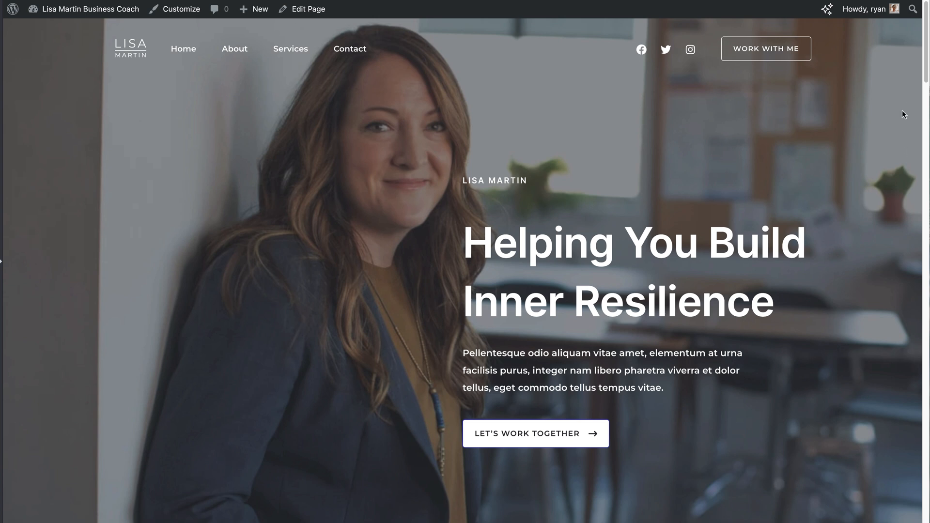
{"action": "mouse_move", "coordinate": [926, 64]}
{"action": "left_mouse_down"}
{"action": "mouse_move", "coordinate": [925, 357]}
{"action": "mouse_move", "coordinate": [914, 59]}
{"action": "left_mouse_up"}
{"action": "left_click", "coordinate": [78, 17]}
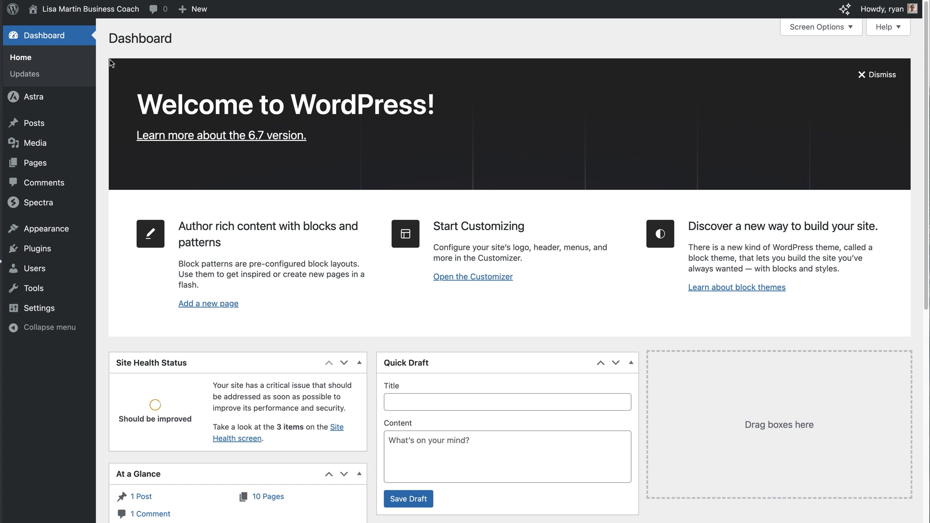
Search the plugin directory for 'easy digital downloads', then install and activate it
{"action": "mouse_move", "coordinate": [70, 257]}
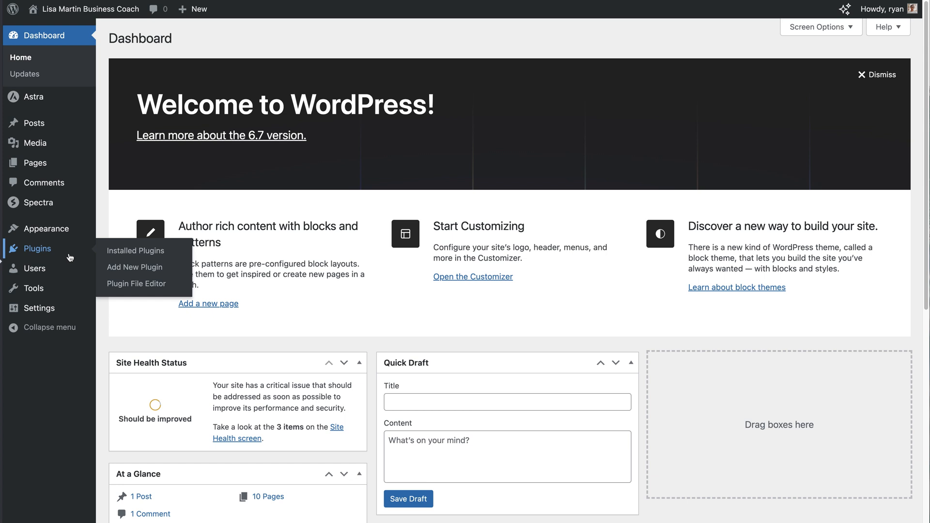
{"action": "left_click", "coordinate": [132, 269]}
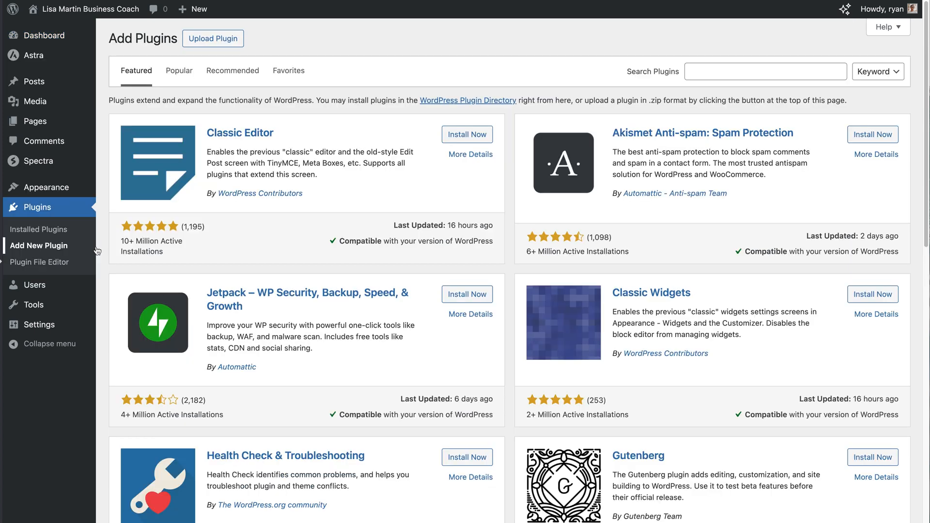
{"action": "left_click", "coordinate": [689, 71]}
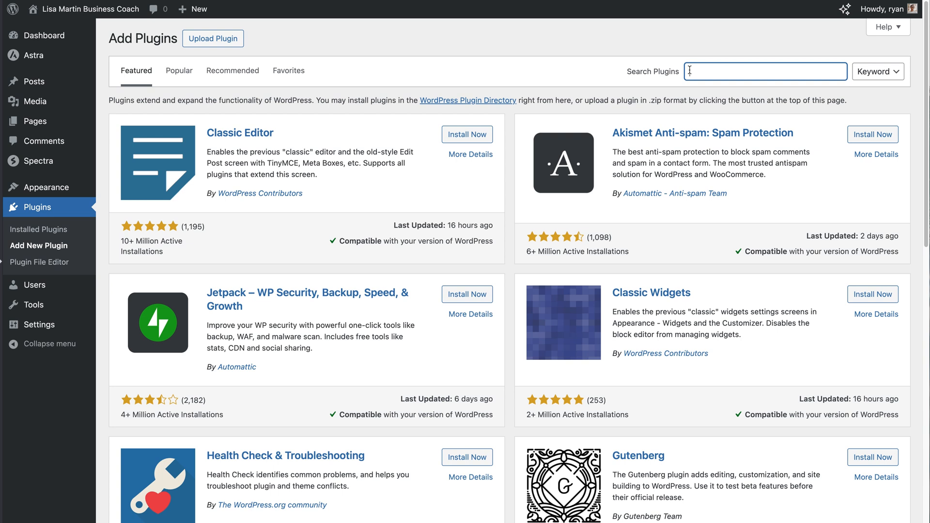
{"action": "type", "text": "easy digital downloads"}
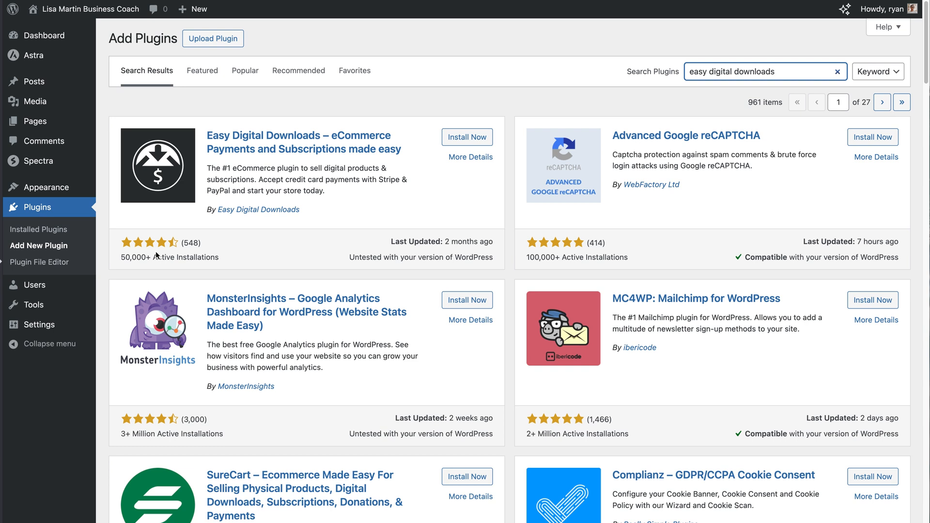
{"action": "left_click", "coordinate": [454, 140]}
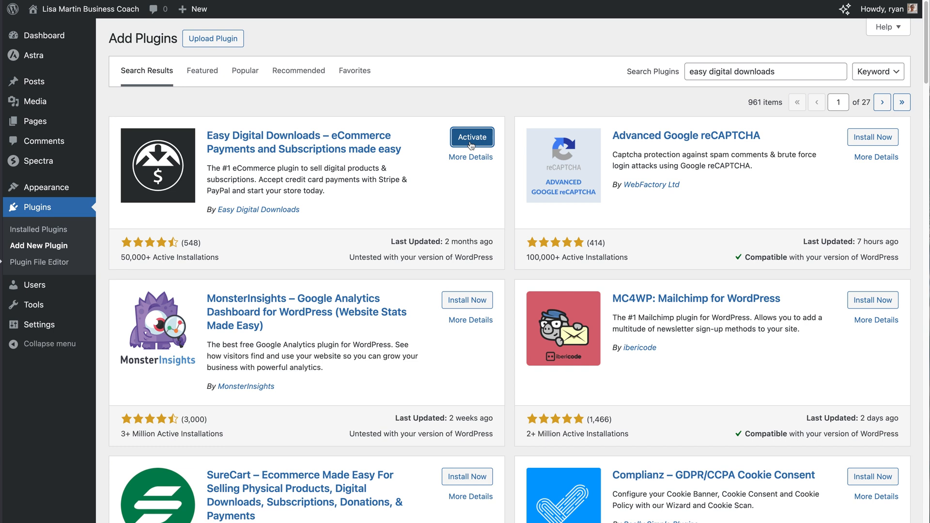
{"action": "left_click", "coordinate": [471, 144]}
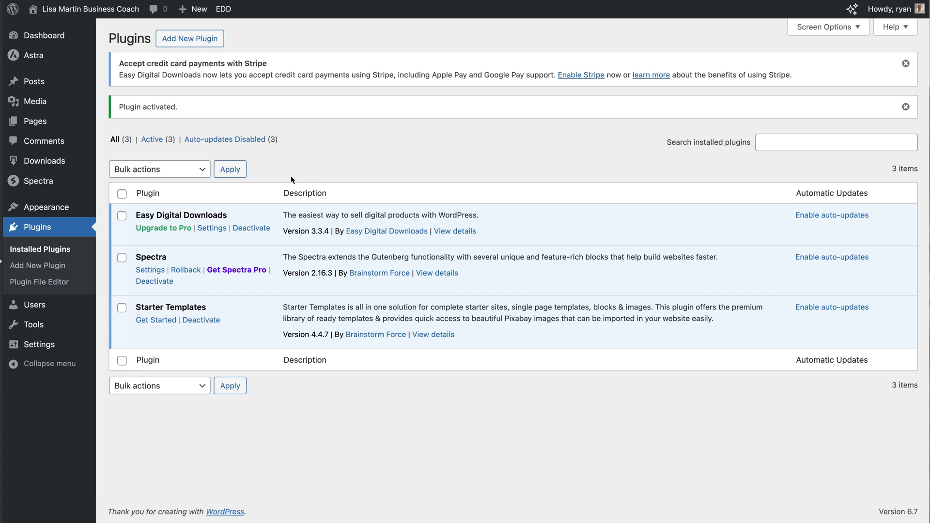
Go to the Downloads product list and launch the Easy Digital Downloads Setup wizard
{"action": "mouse_move", "coordinate": [71, 165]}
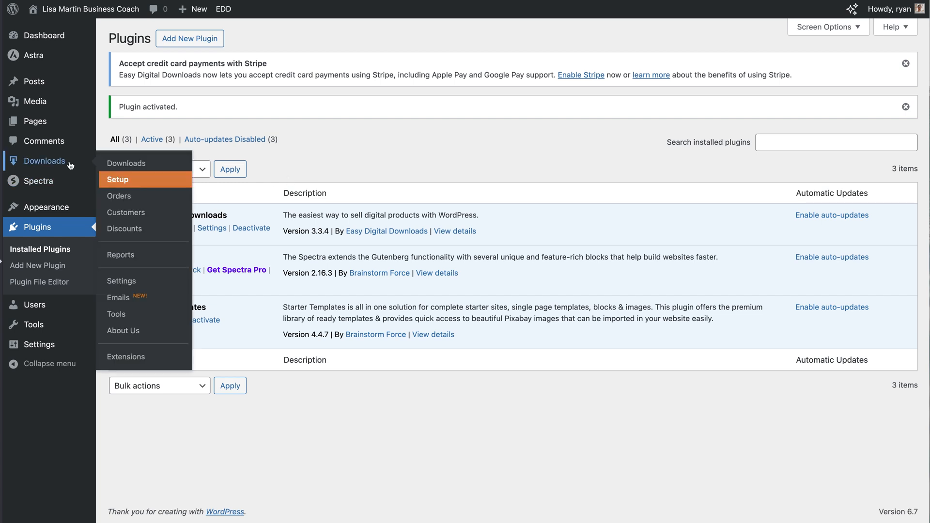
{"action": "left_click", "coordinate": [71, 165]}
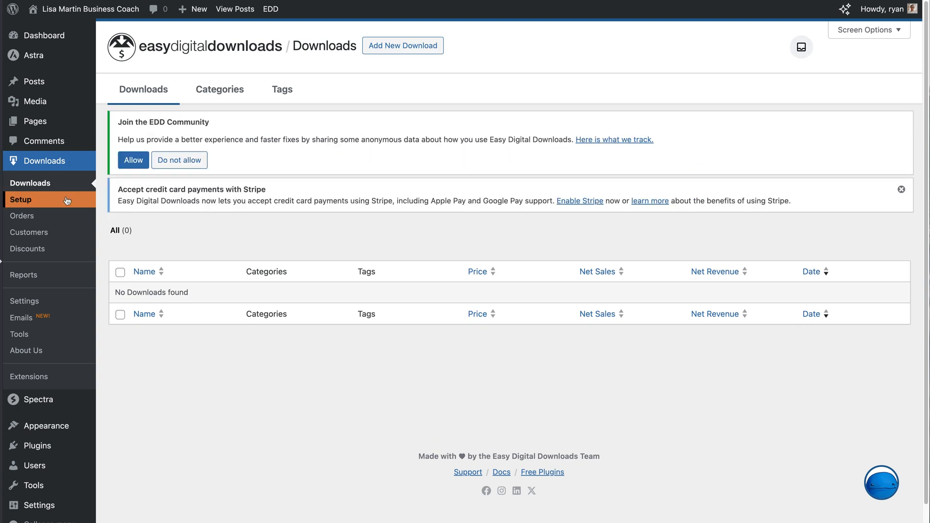
{"action": "left_click", "coordinate": [67, 200]}
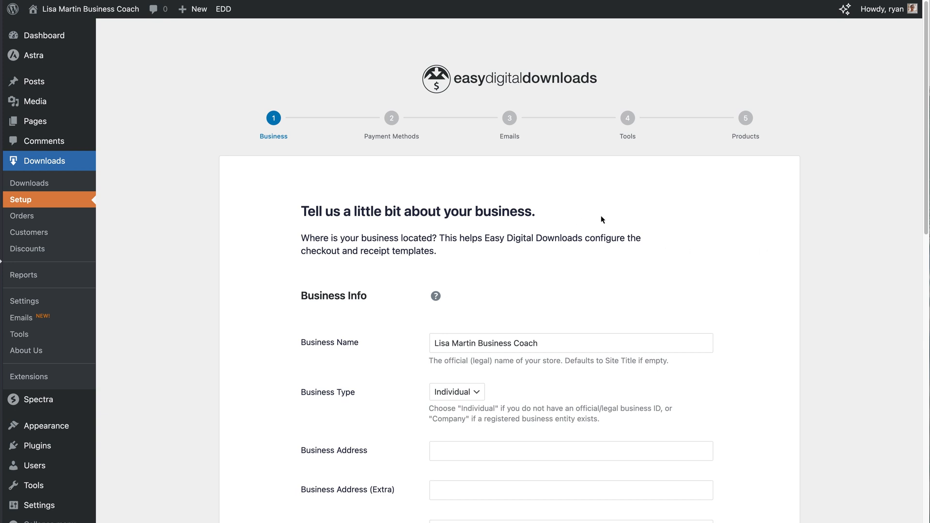
Keep Individual as the business type
{"action": "scroll", "coordinate": [601, 220], "scroll_direction": "down", "scroll_amount": 3}
{"action": "scroll", "coordinate": [601, 220], "scroll_direction": "down", "scroll_amount": 3}
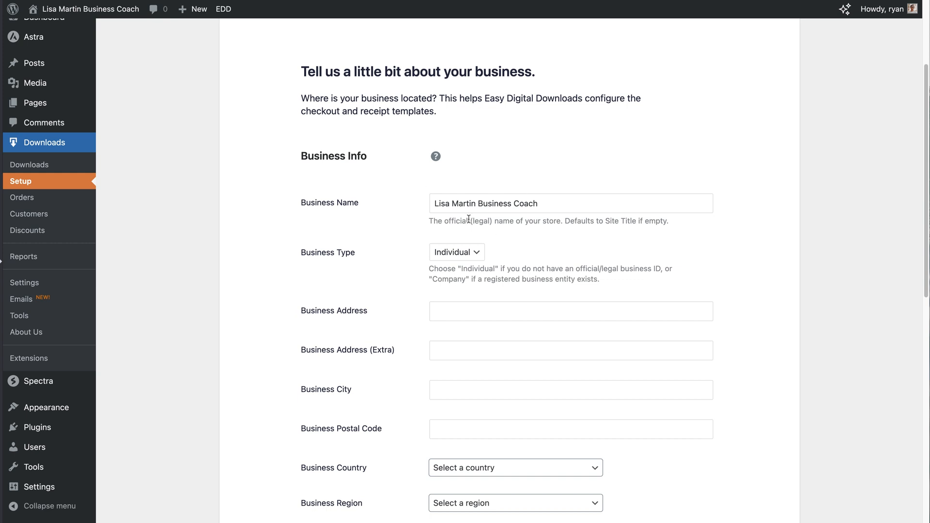
{"action": "left_click", "coordinate": [476, 253]}
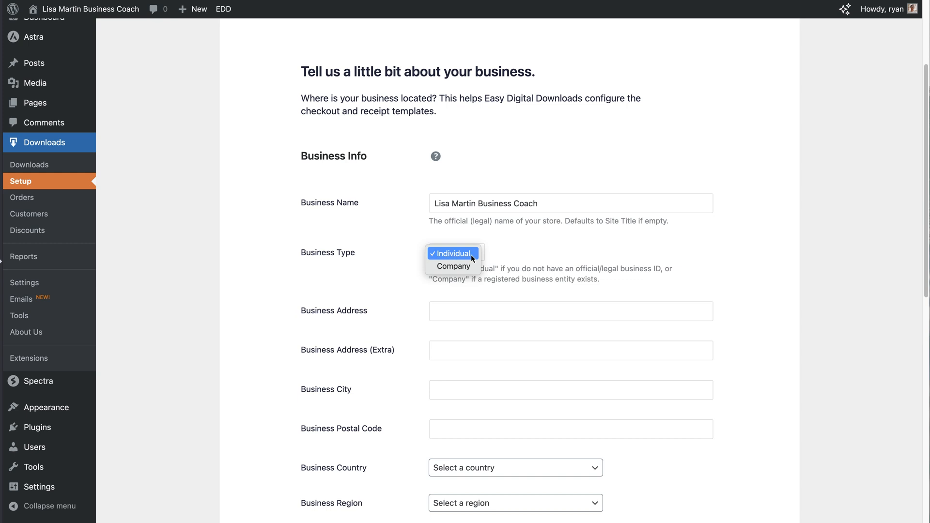
{"action": "left_click", "coordinate": [728, 278]}
Set the business country to United States and the business region to California
{"action": "scroll", "coordinate": [762, 300], "scroll_direction": "down", "scroll_amount": 5}
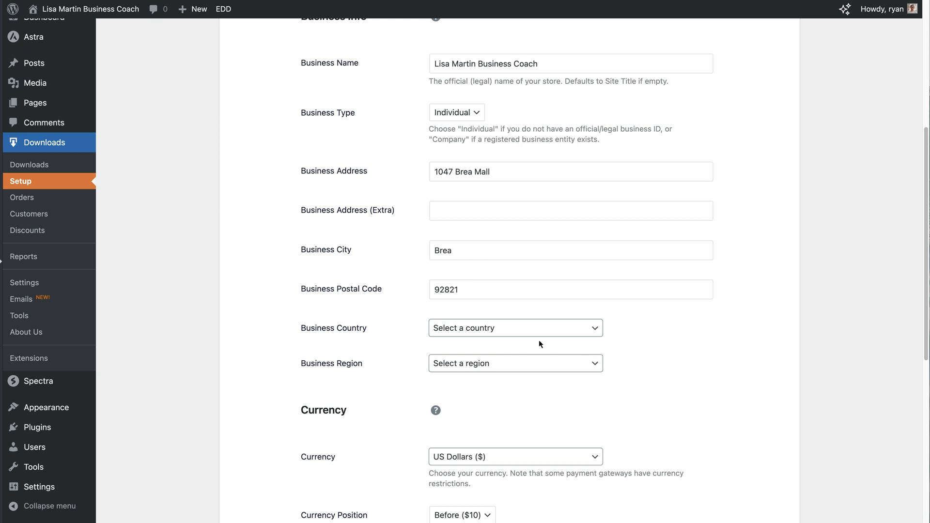
{"action": "left_click", "coordinate": [603, 331]}
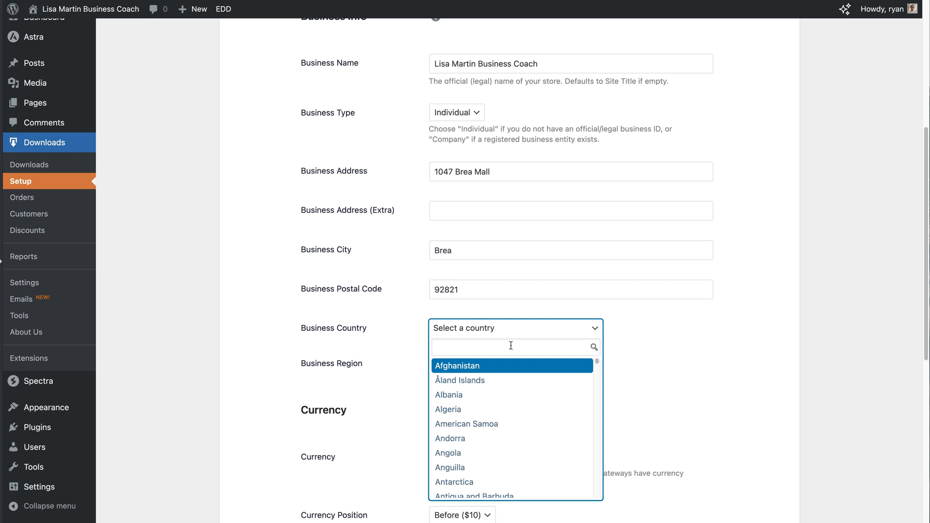
{"action": "type", "text": "united"}
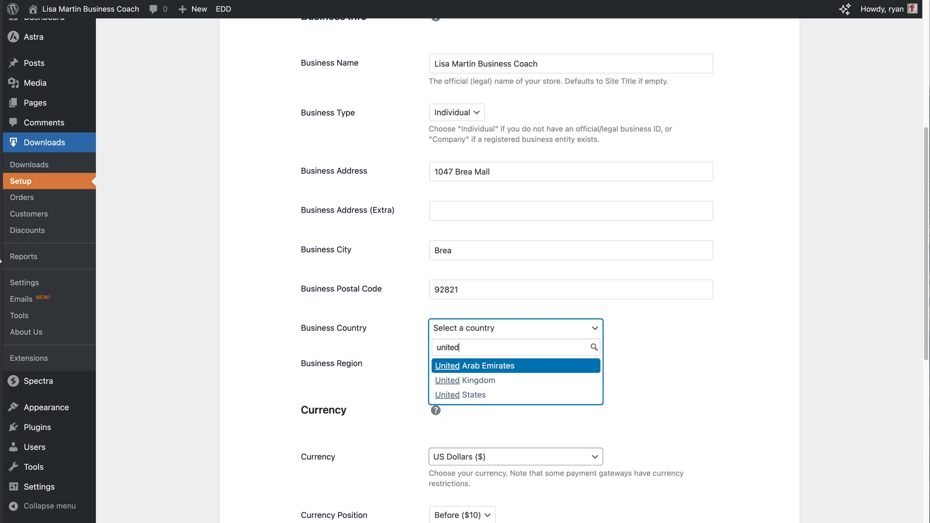
{"action": "left_click", "coordinate": [516, 394]}
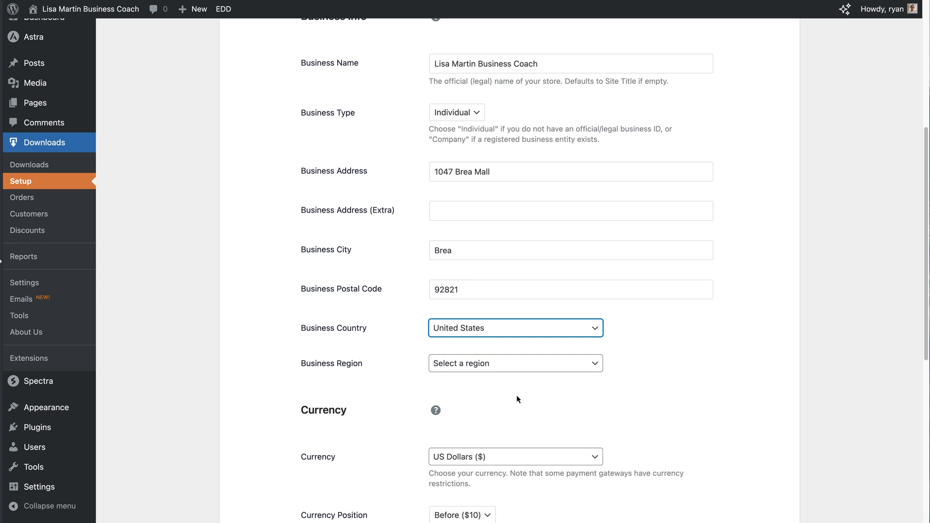
{"action": "left_click", "coordinate": [601, 369]}
{"action": "left_click", "coordinate": [589, 366]}
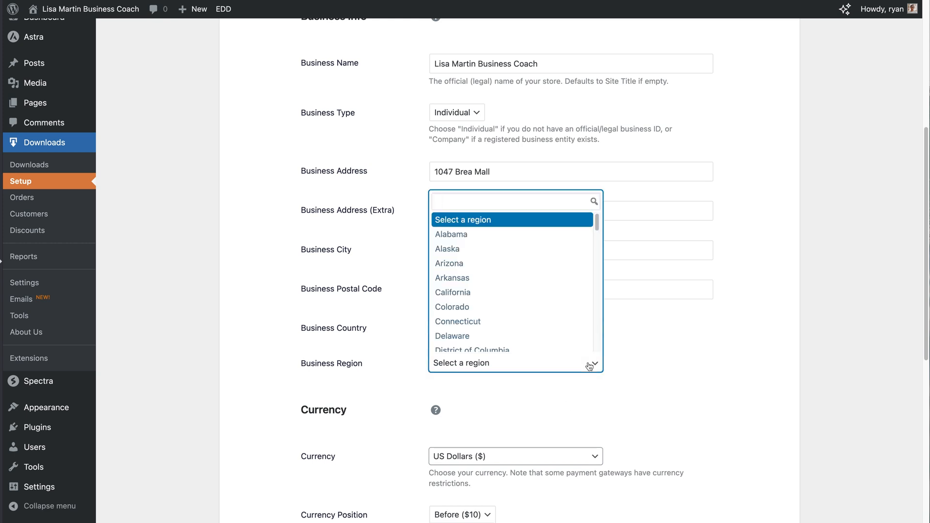
{"action": "left_click", "coordinate": [522, 291]}
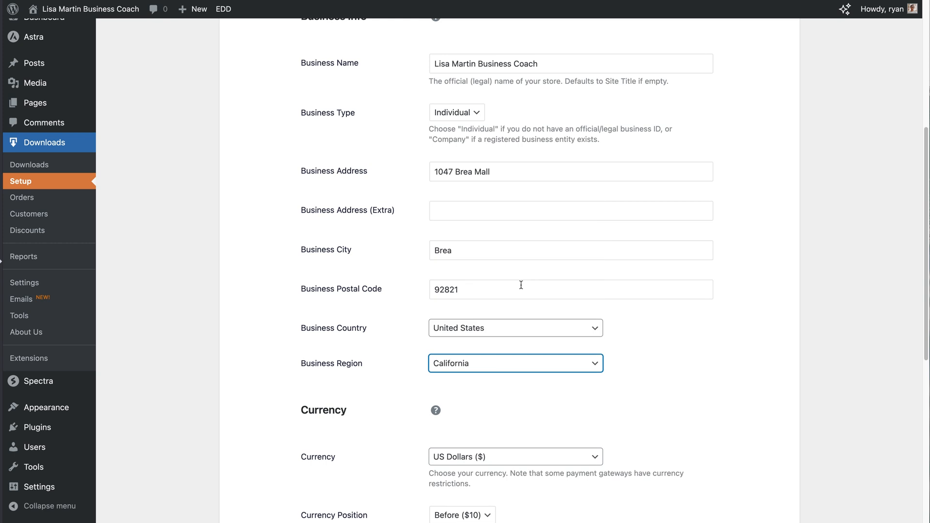
{"action": "left_click", "coordinate": [666, 374]}
Keep US Dollars as the currency and save the business details with Save & Continue
{"action": "scroll", "coordinate": [771, 371], "scroll_direction": "down", "scroll_amount": 3}
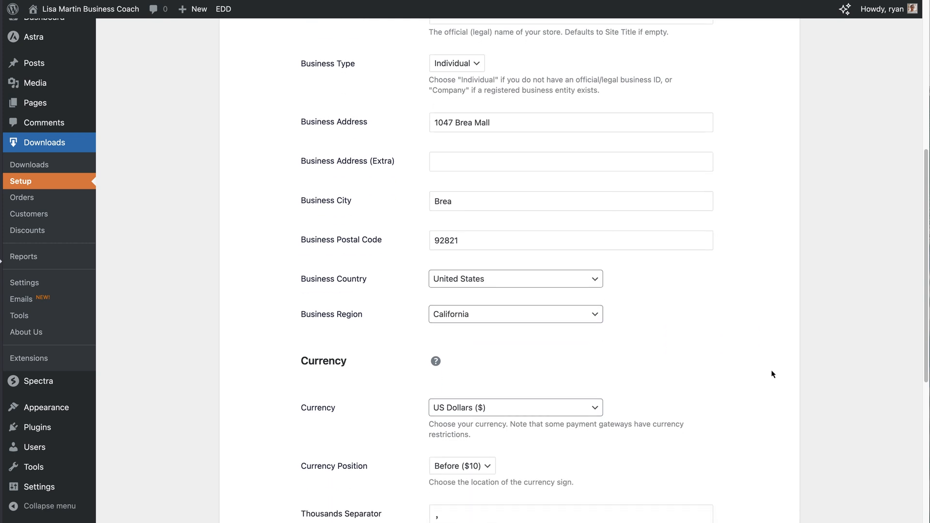
{"action": "scroll", "coordinate": [771, 374], "scroll_direction": "down", "scroll_amount": 3}
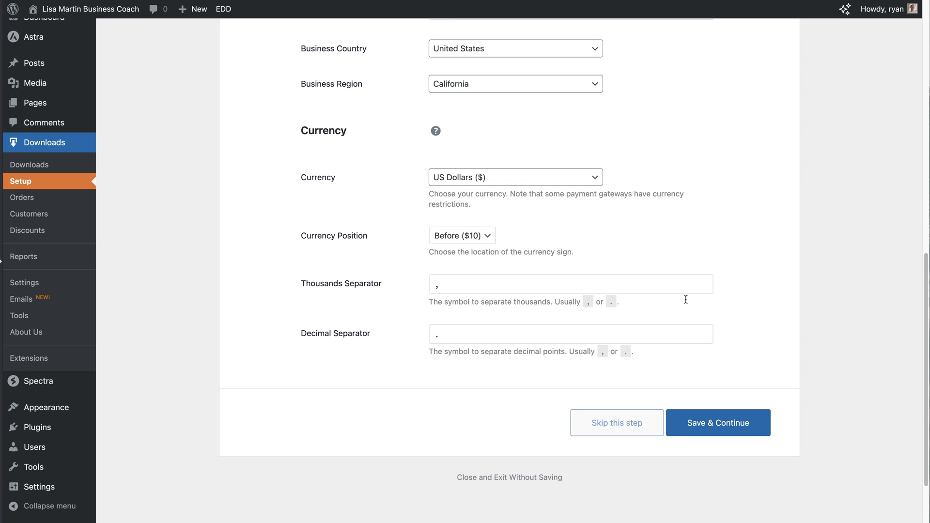
{"action": "left_click", "coordinate": [594, 184]}
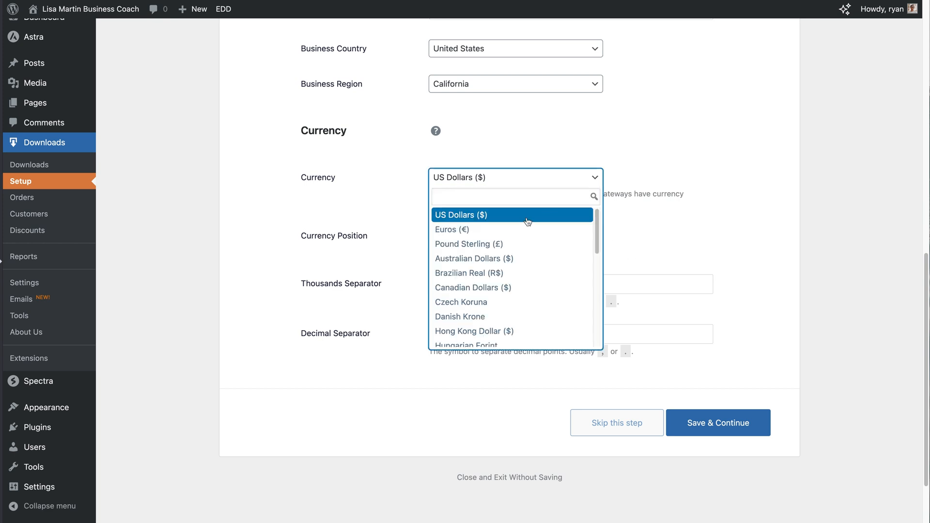
{"action": "left_click", "coordinate": [658, 226]}
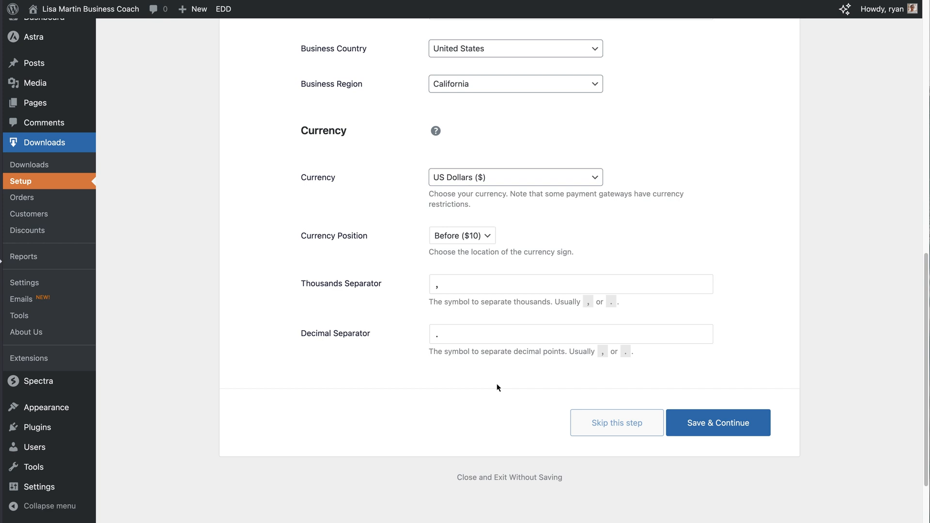
{"action": "left_click", "coordinate": [732, 433]}
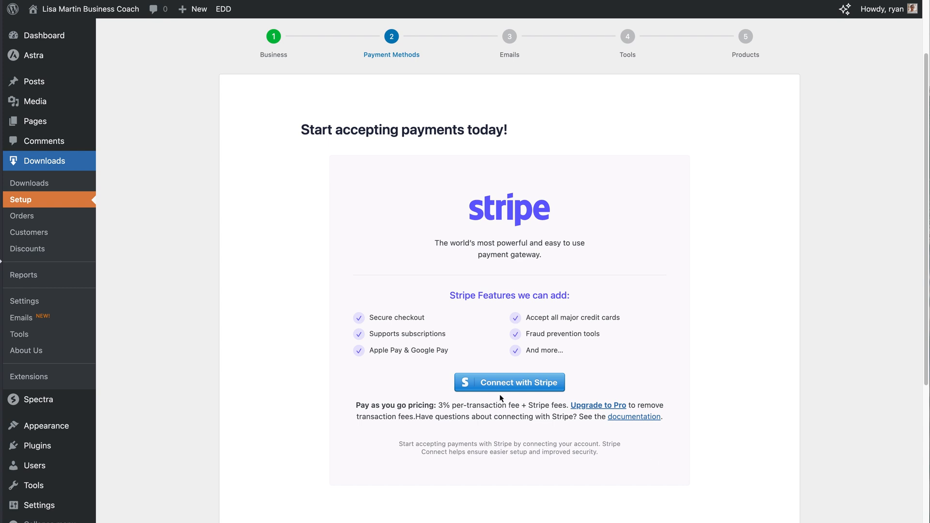
Connect a Stripe account and save the payment method settings
{"action": "left_click", "coordinate": [511, 384]}
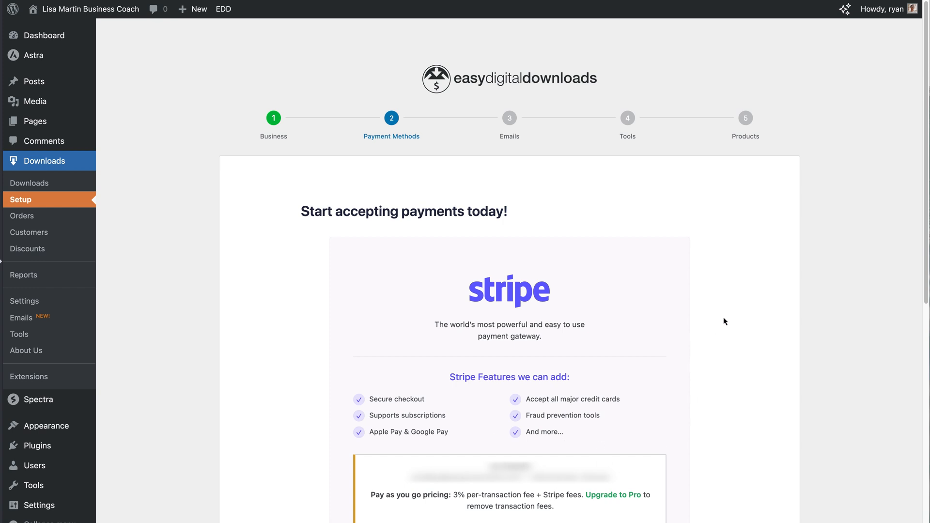
{"action": "scroll", "coordinate": [724, 321], "scroll_direction": "down", "scroll_amount": 6}
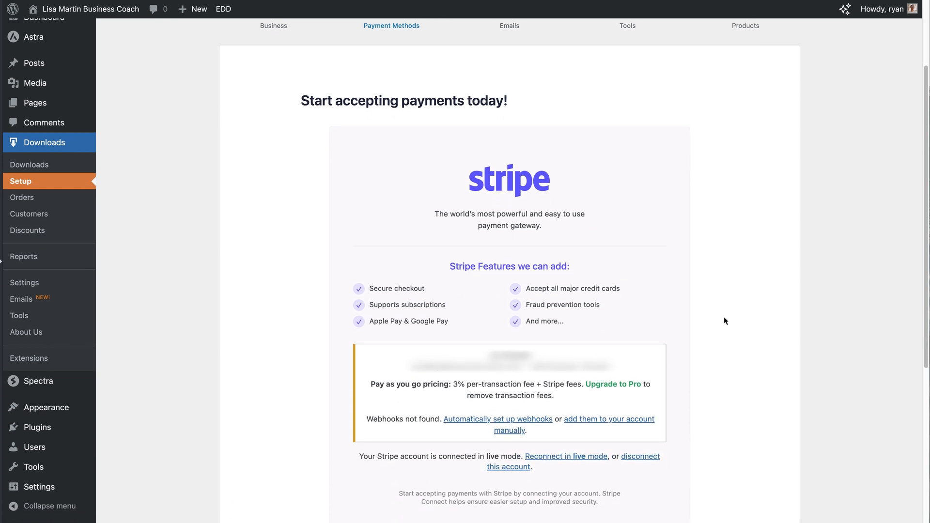
{"action": "left_click", "coordinate": [711, 438]}
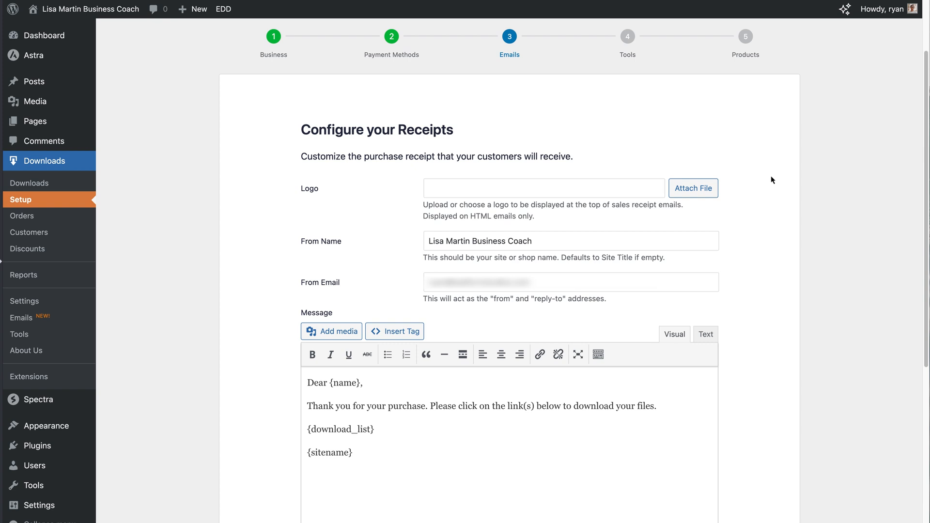
Set the black site logo image as the purchase receipt logo
{"action": "left_click", "coordinate": [693, 189]}
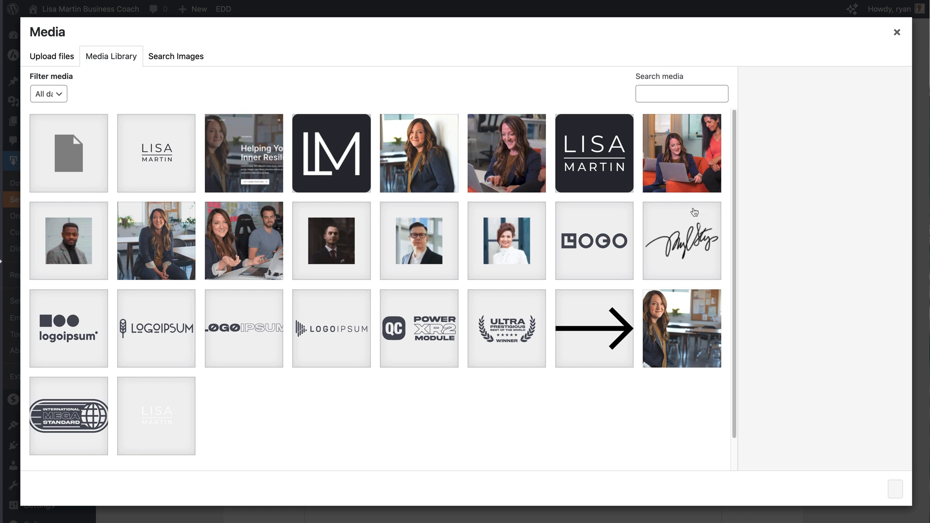
{"action": "left_click", "coordinate": [169, 163]}
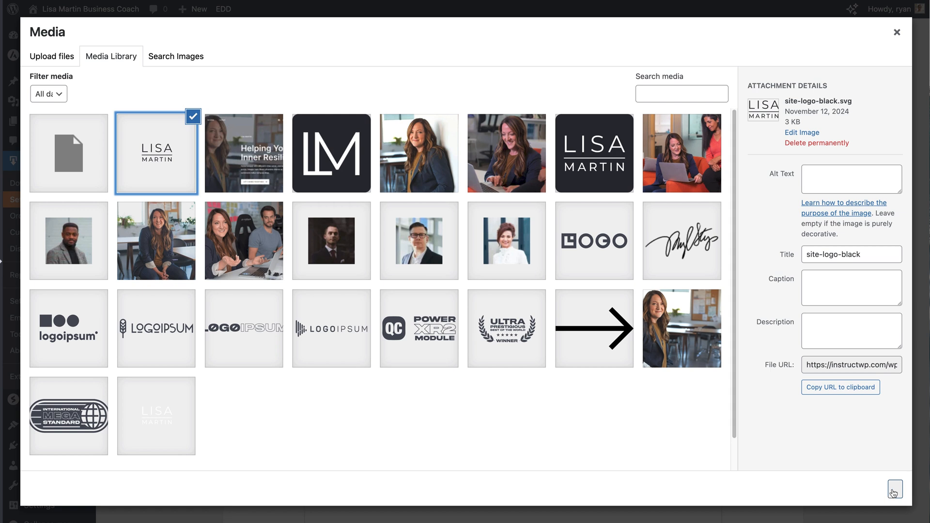
{"action": "left_click", "coordinate": [895, 489]}
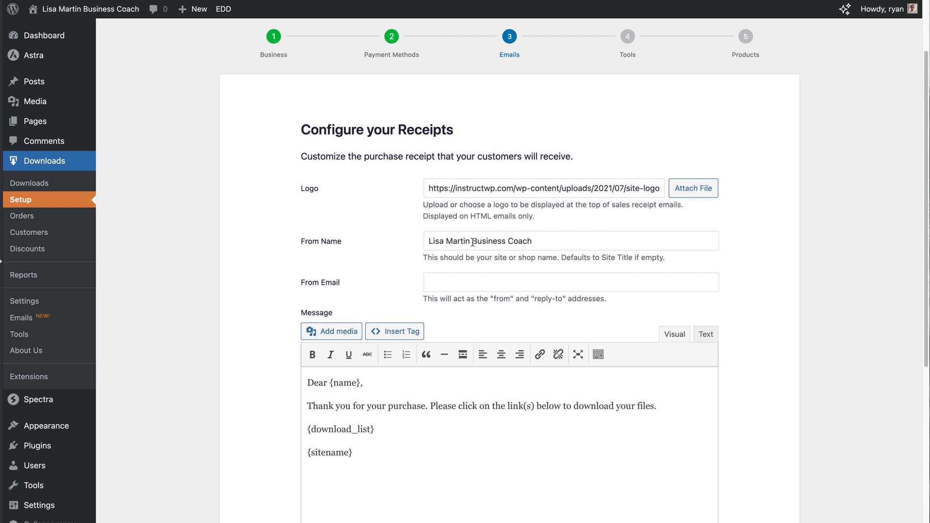
Delete 'Business Coach' from the From Name and enter the store's contact e-mail as From Email
{"action": "left_click_drag", "start_coordinate": [473, 240], "coordinate": [566, 241]}
{"action": "key", "text": "BackSpace"}
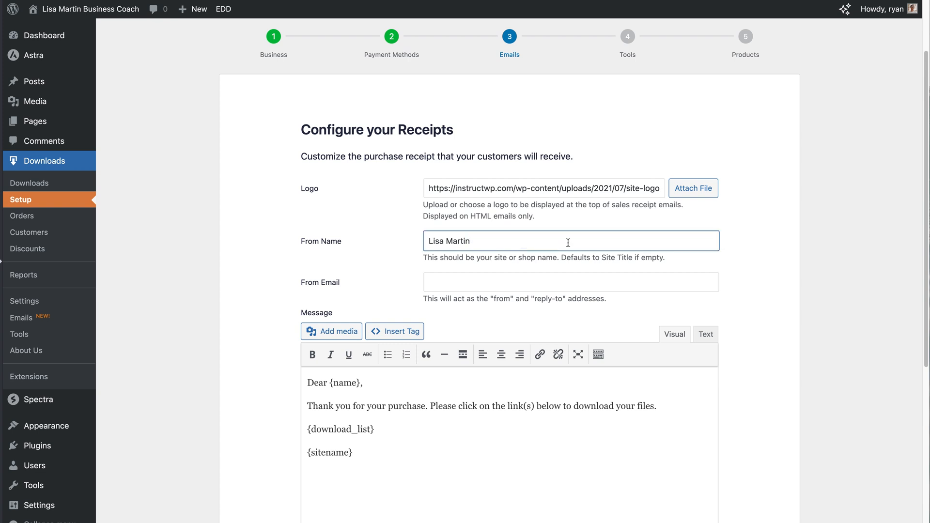
{"action": "left_click", "coordinate": [760, 264]}
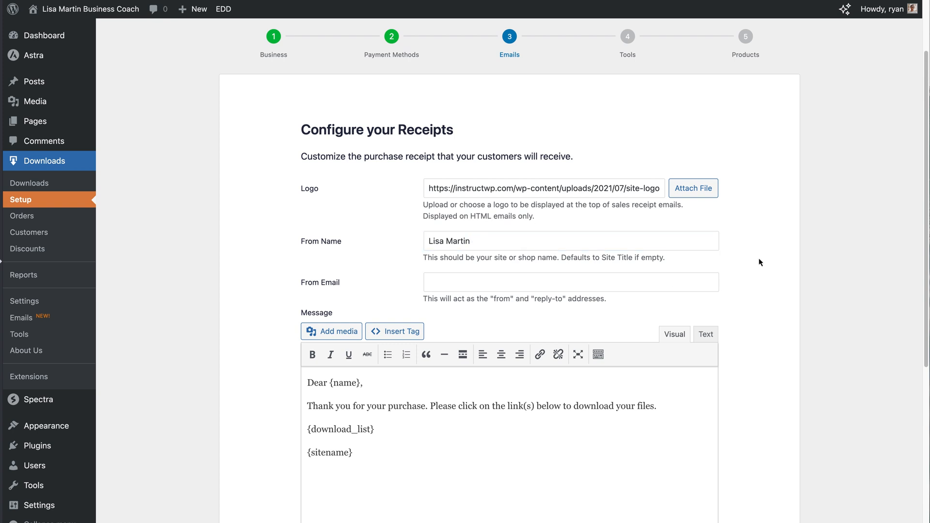
{"action": "left_click", "coordinate": [437, 283]}
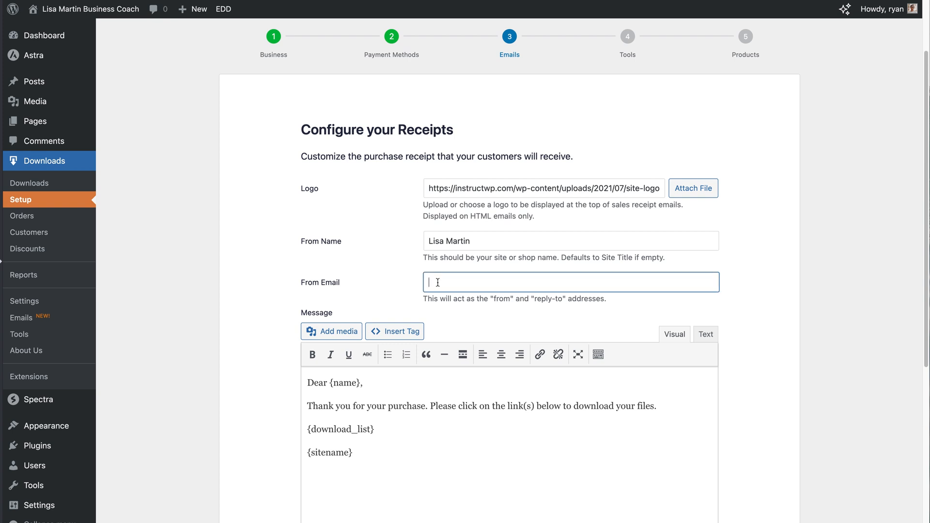
{"action": "left_click", "coordinate": [777, 292]}
{"action": "scroll", "coordinate": [777, 292], "scroll_direction": "down", "scroll_amount": 5}
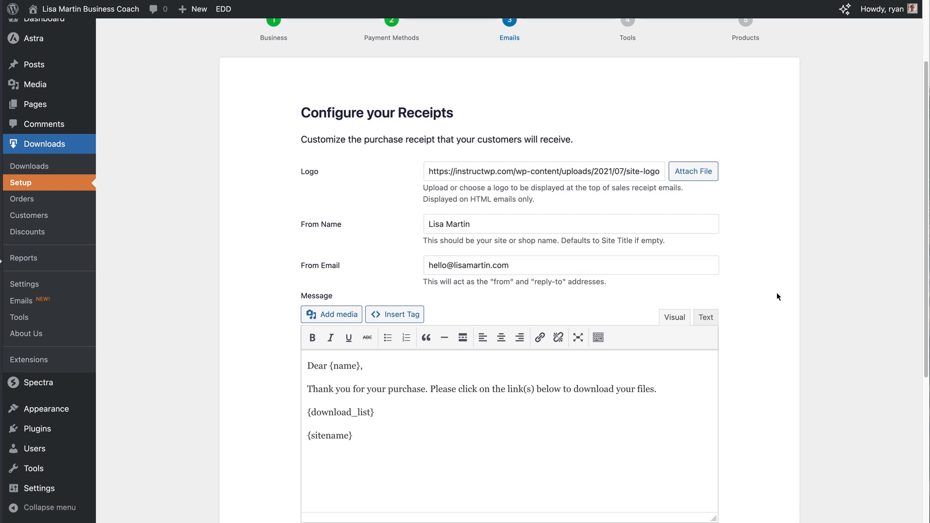
{"action": "scroll", "coordinate": [776, 296], "scroll_direction": "down", "scroll_amount": 1}
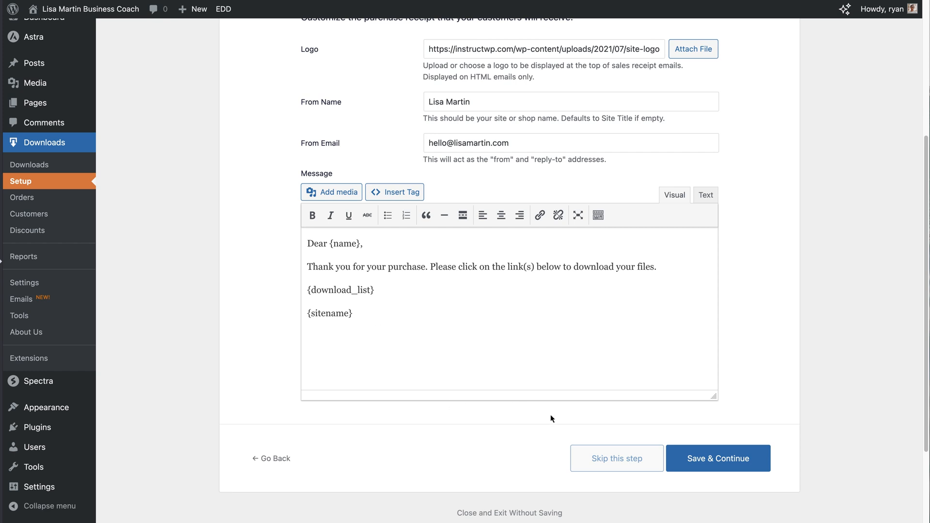
Save the receipt settings and move on to the Tools step
{"action": "left_click", "coordinate": [698, 468]}
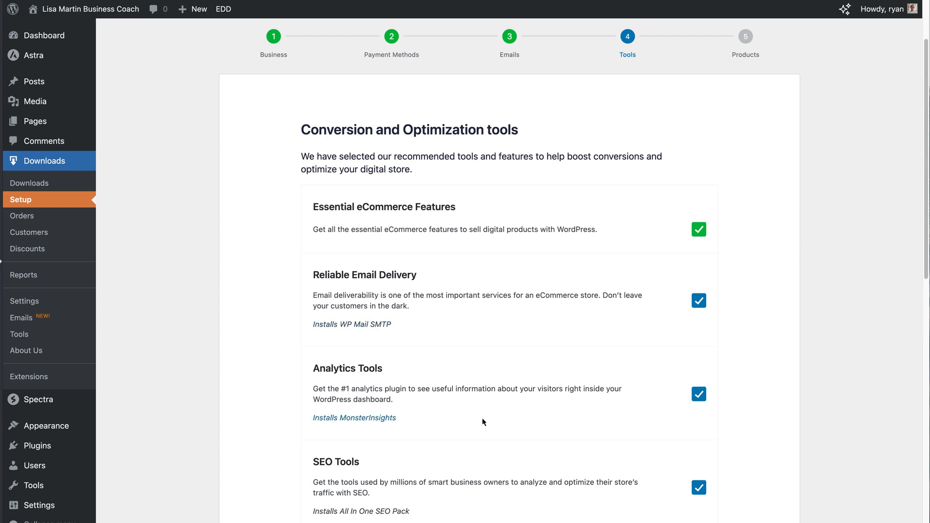
{"action": "scroll", "coordinate": [752, 381], "scroll_direction": "down", "scroll_amount": 6}
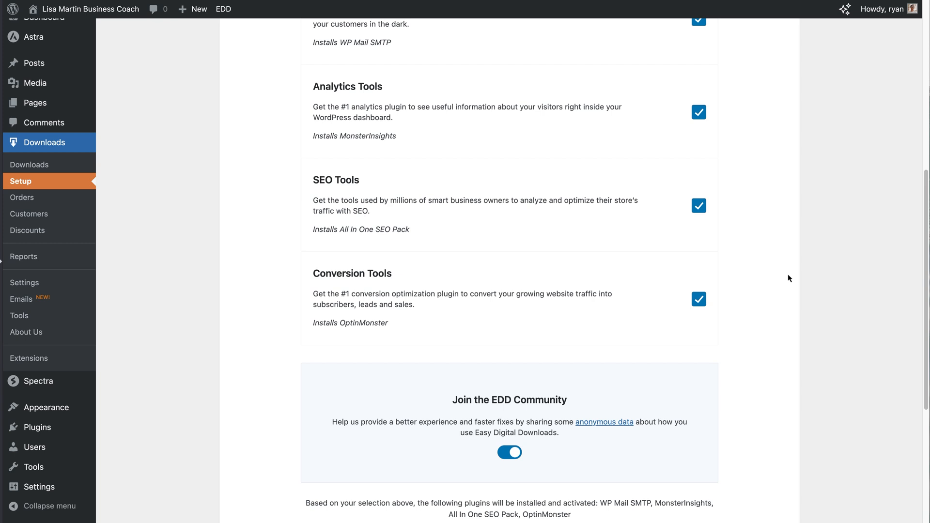
{"action": "scroll", "coordinate": [786, 275], "scroll_direction": "up", "scroll_amount": 5}
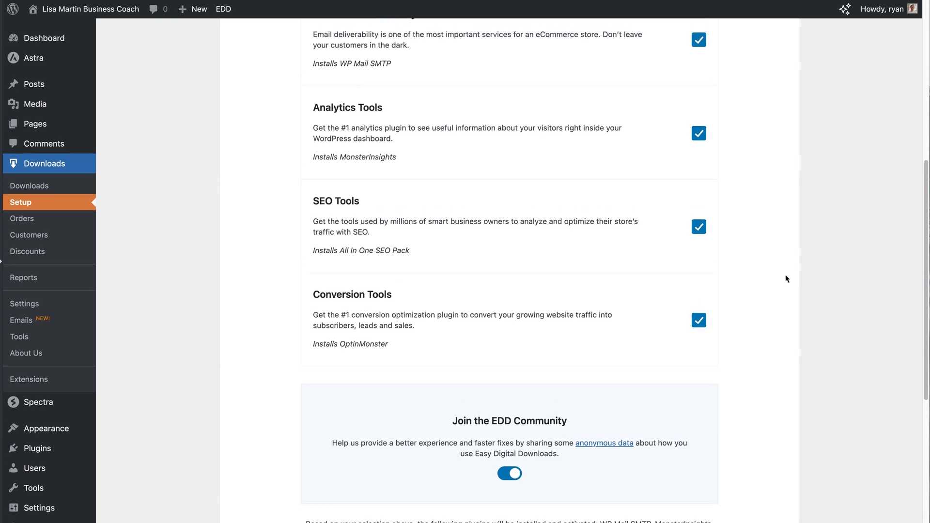
Uncheck Reliable Email Delivery, Analytics, SEO and Conversion Tools, then save and continue
{"action": "left_click", "coordinate": [699, 171]}
{"action": "left_click", "coordinate": [698, 265]}
{"action": "left_click", "coordinate": [699, 357]}
{"action": "left_click", "coordinate": [699, 451]}
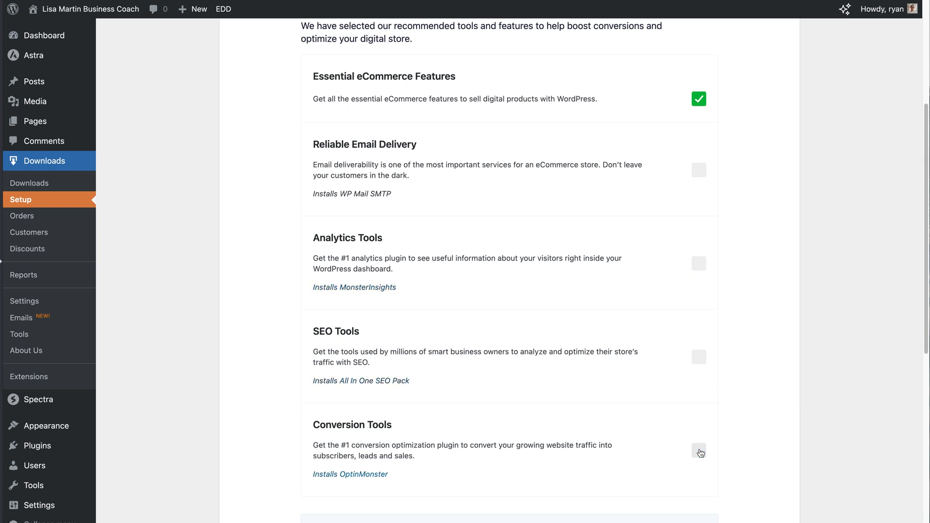
{"action": "scroll", "coordinate": [752, 451], "scroll_direction": "down", "scroll_amount": 5}
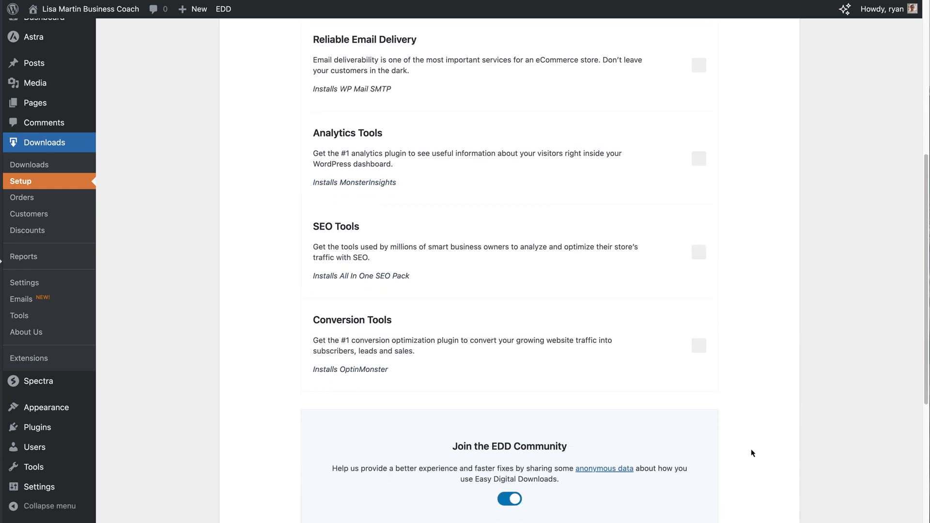
{"action": "scroll", "coordinate": [750, 448], "scroll_direction": "down", "scroll_amount": 4}
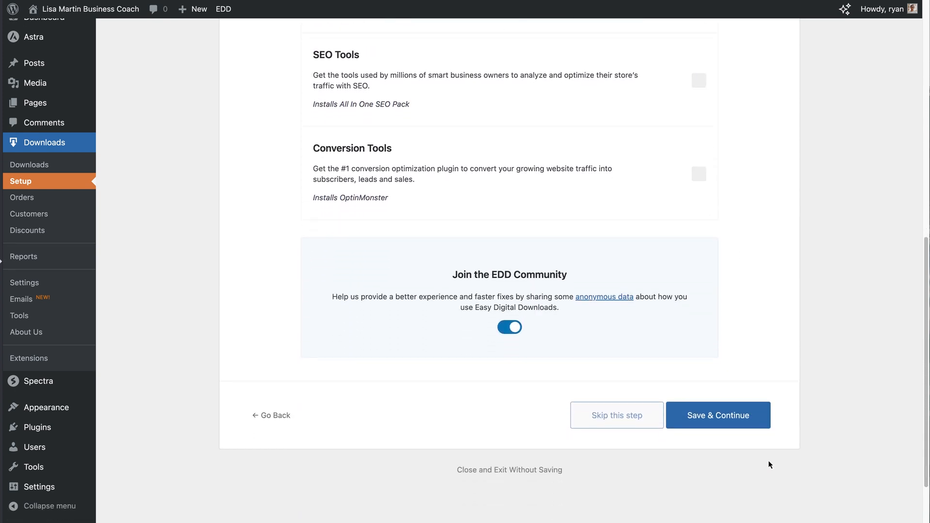
{"action": "left_click", "coordinate": [711, 414]}
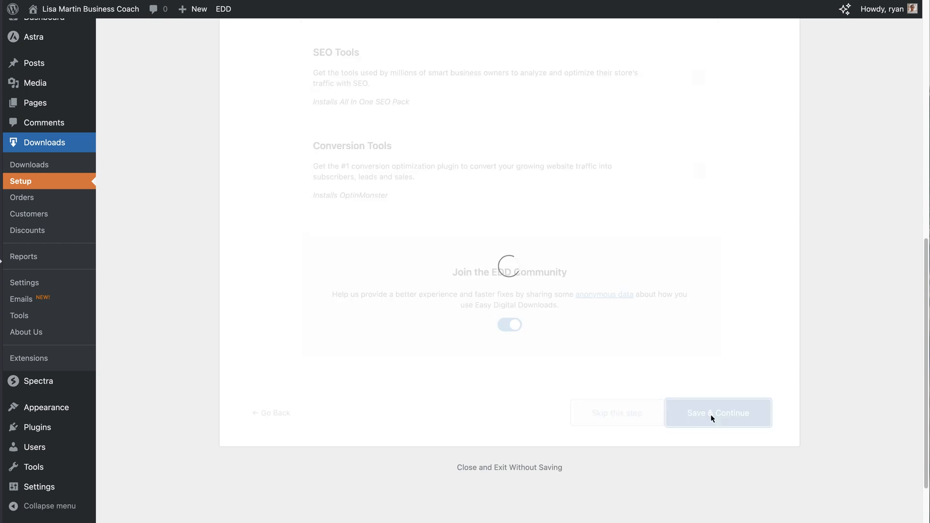
Paste 'The Ultimate Business Growth Blueprint' into the Product Name field
{"action": "scroll", "coordinate": [711, 415], "scroll_direction": "up", "scroll_amount": 4}
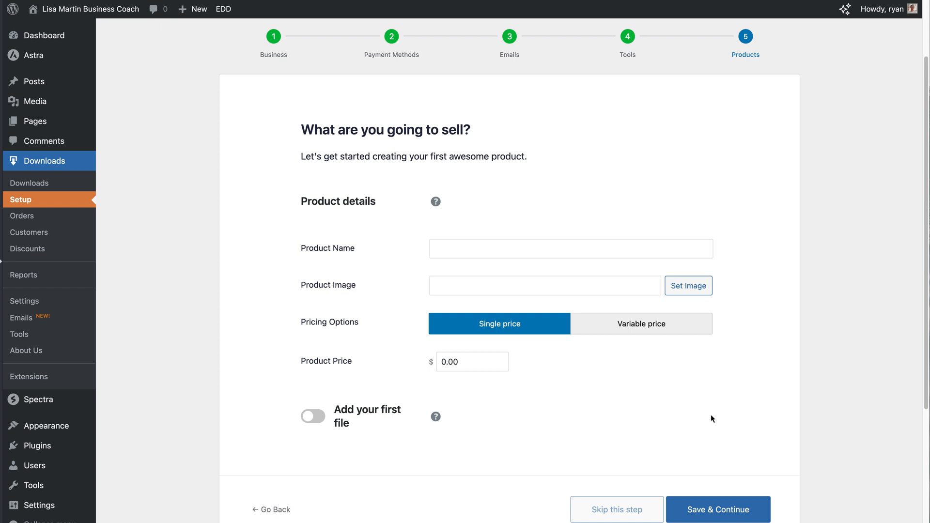
{"action": "left_click", "coordinate": [463, 252]}
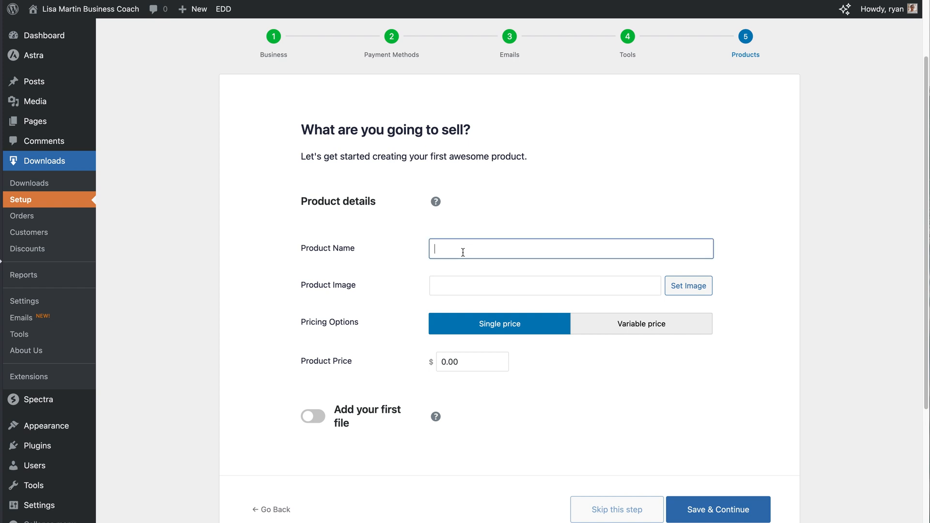
{"action": "type", "text": "The Ultimate Business Growth Blueprint"}
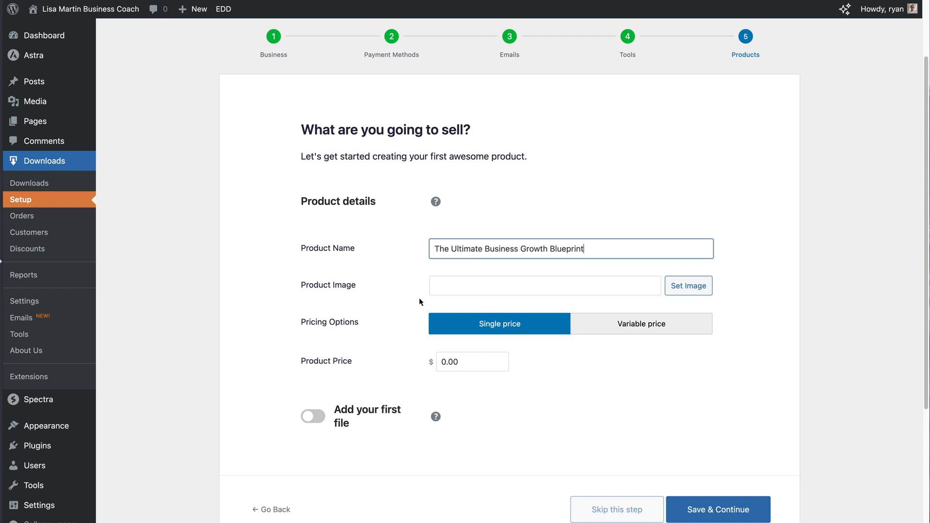
Upload the blueprint cover PNG and set it as the product image
{"action": "left_click", "coordinate": [688, 286]}
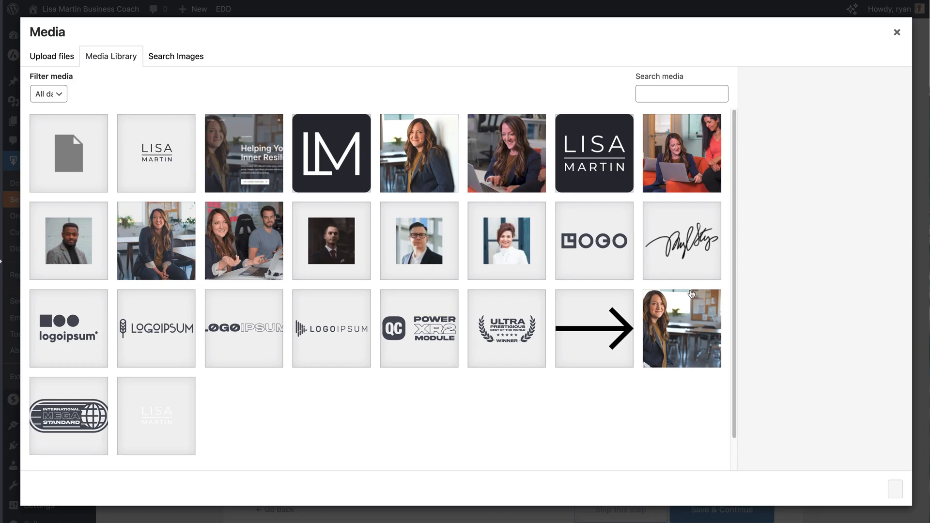
{"action": "left_click", "coordinate": [45, 59]}
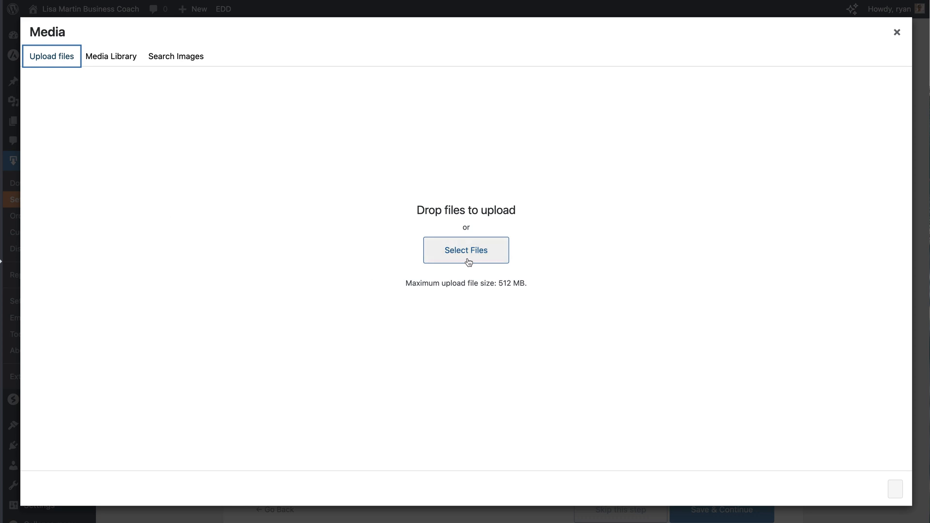
{"action": "left_click", "coordinate": [468, 262]}
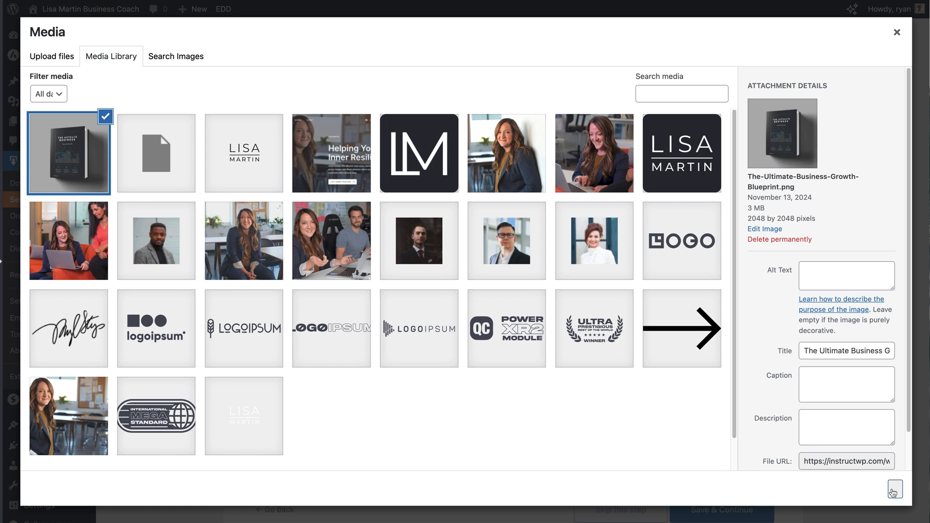
{"action": "left_click", "coordinate": [894, 490]}
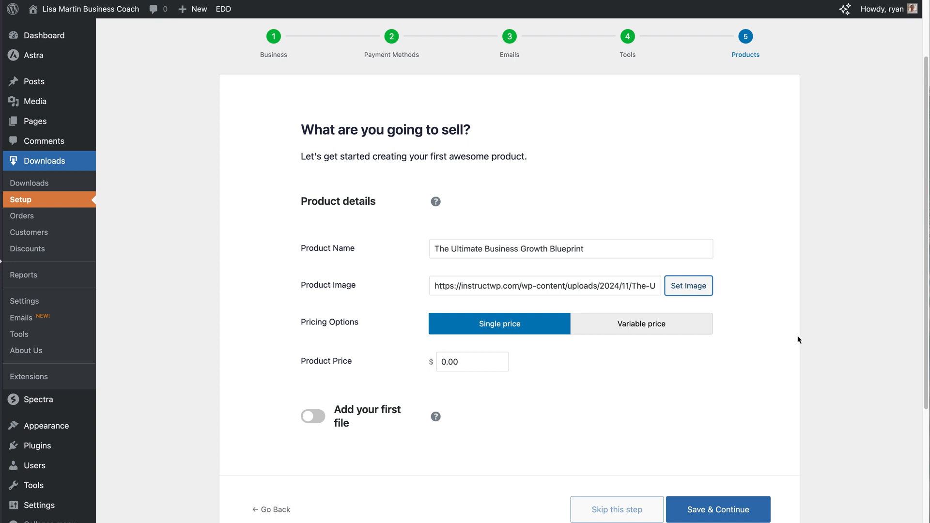
Switch back from Variable price to Single price and set the product price to 49.00
{"action": "left_click", "coordinate": [653, 332]}
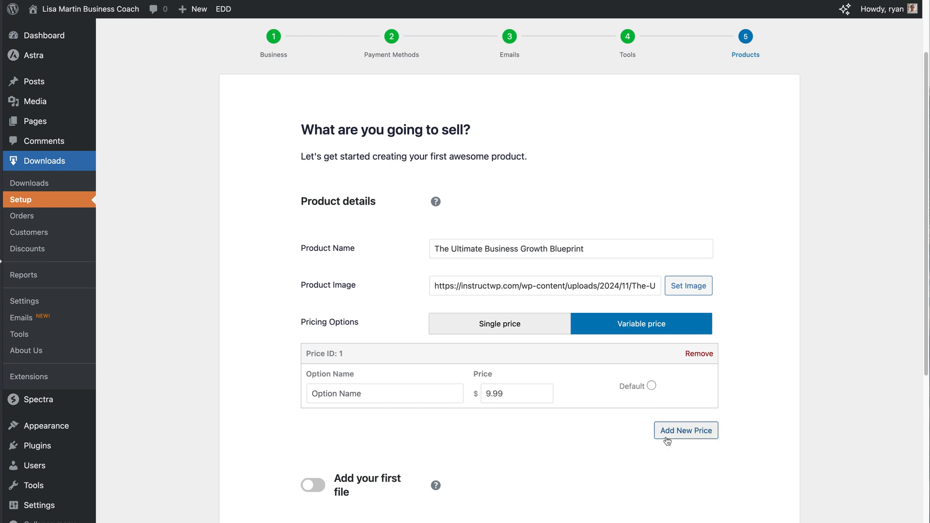
{"action": "left_click", "coordinate": [521, 333]}
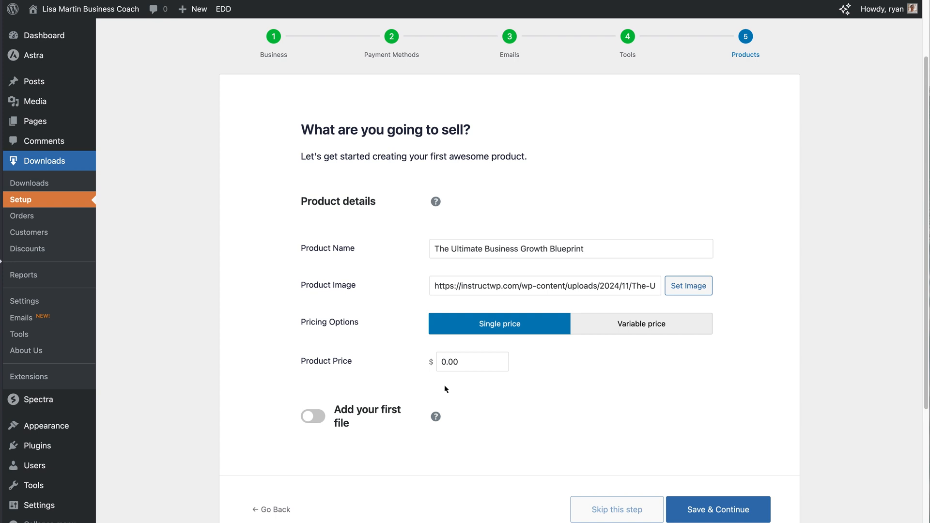
{"action": "left_click_drag", "start_coordinate": [471, 361], "coordinate": [437, 361]}
Add download file 1 and paste the product name 'The Ultimate Business Growth Blueprint' as its file name
{"action": "left_click", "coordinate": [322, 422]}
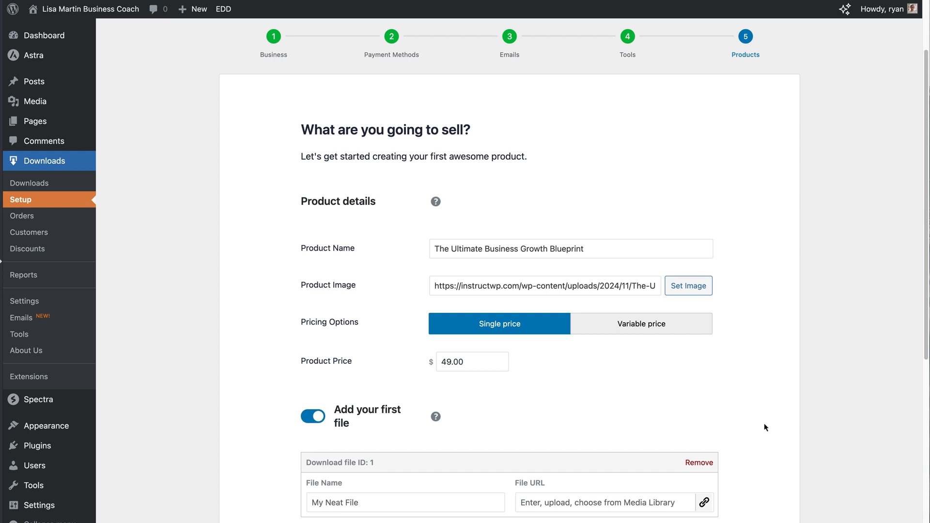
{"action": "scroll", "coordinate": [763, 423], "scroll_direction": "down", "scroll_amount": 3}
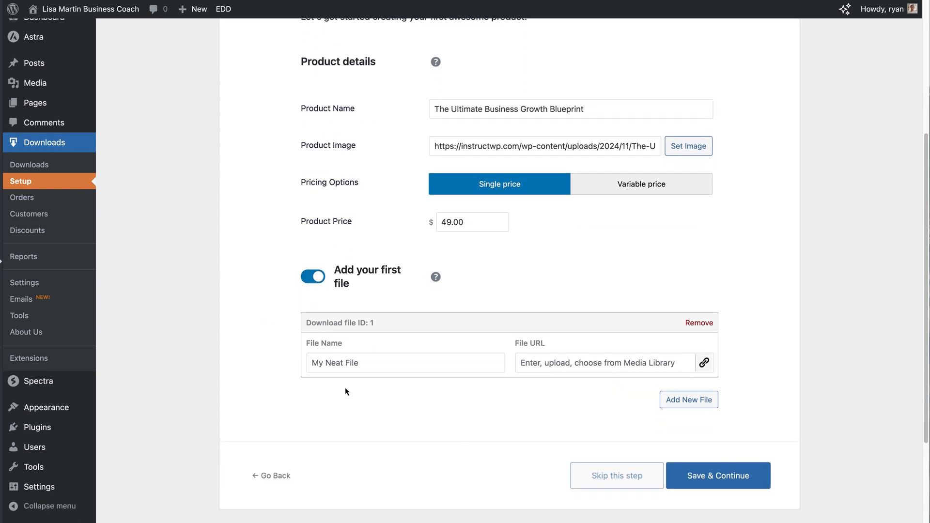
{"action": "left_click", "coordinate": [363, 362]}
{"action": "left_click", "coordinate": [606, 108]}
{"action": "triple_click", "coordinate": [606, 108]}
{"action": "key", "text": "super+c"}
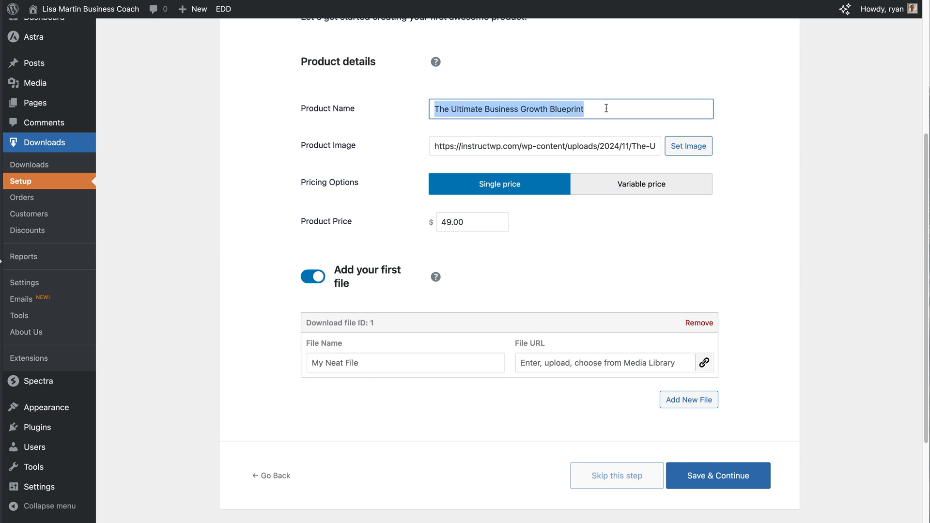
{"action": "left_click", "coordinate": [394, 363]}
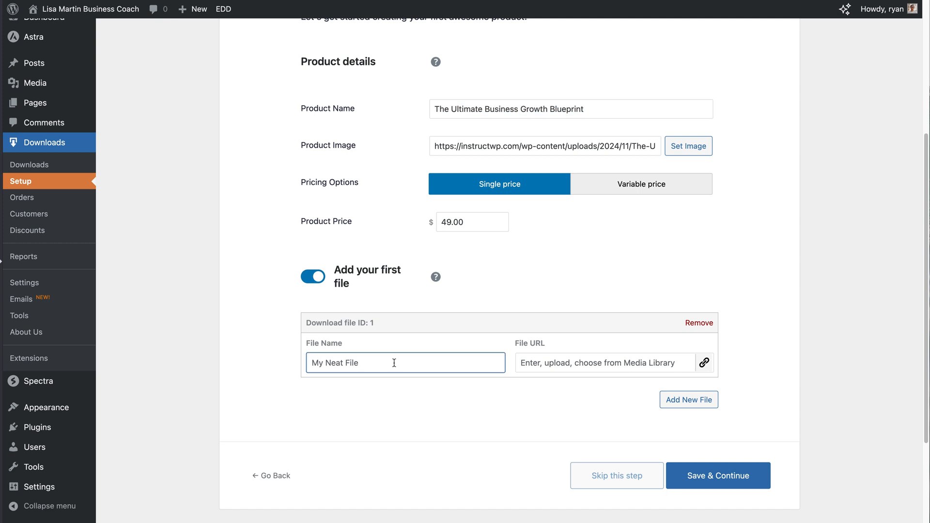
{"action": "key", "text": "super+v"}
{"action": "left_click", "coordinate": [507, 423]}
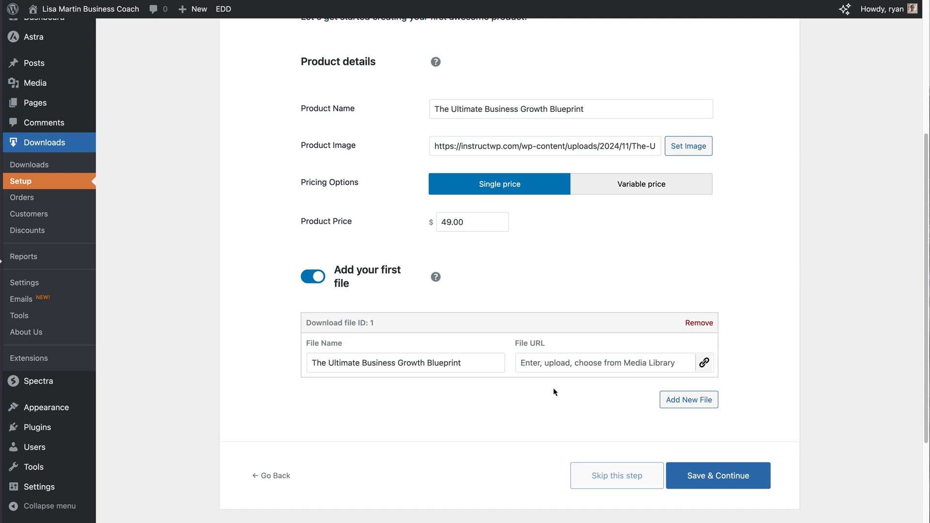
Upload The-Ultimate-Business-Growth-Blueprint.pdf and insert it as download file 1's URL
{"action": "left_click", "coordinate": [704, 362]}
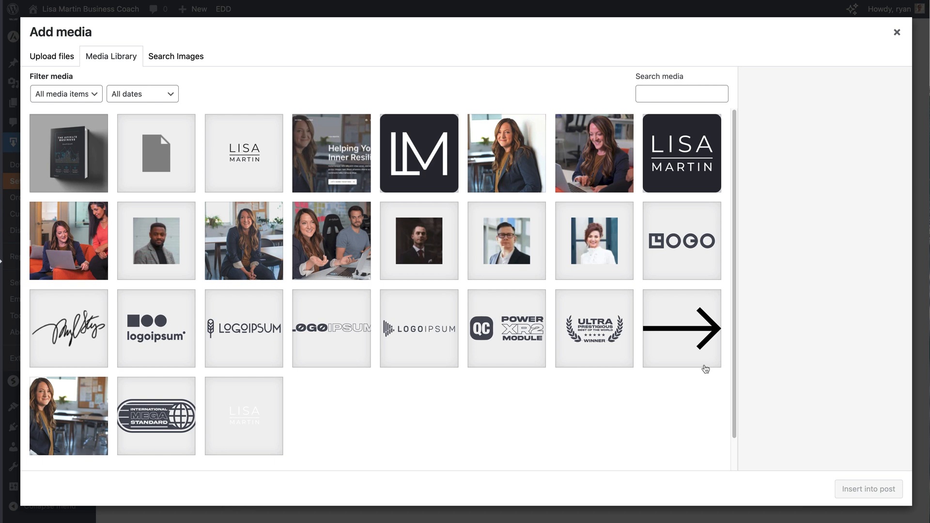
{"action": "left_click", "coordinate": [59, 59]}
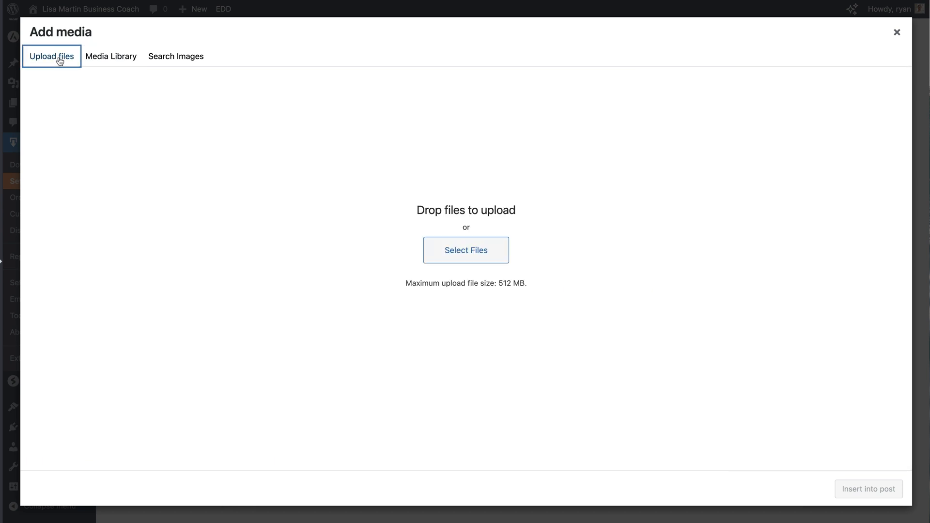
{"action": "left_click", "coordinate": [438, 257]}
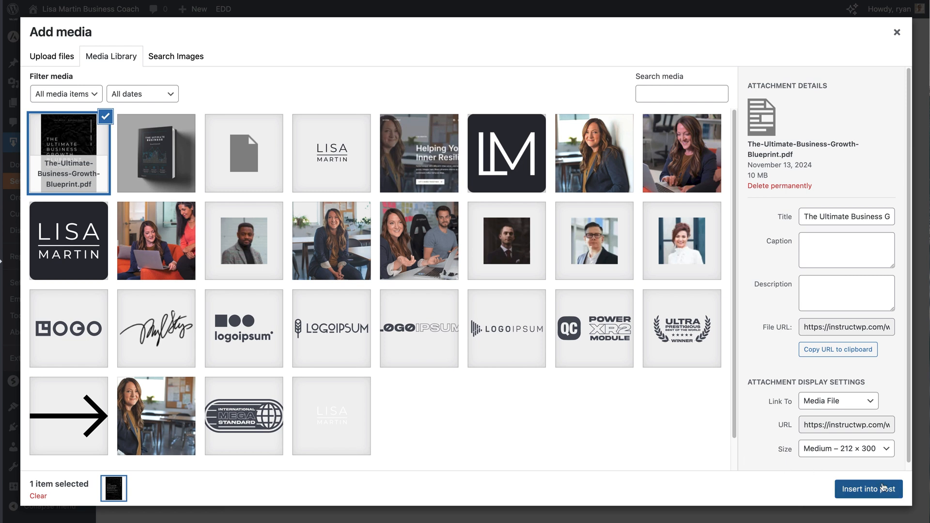
{"action": "left_click", "coordinate": [879, 490]}
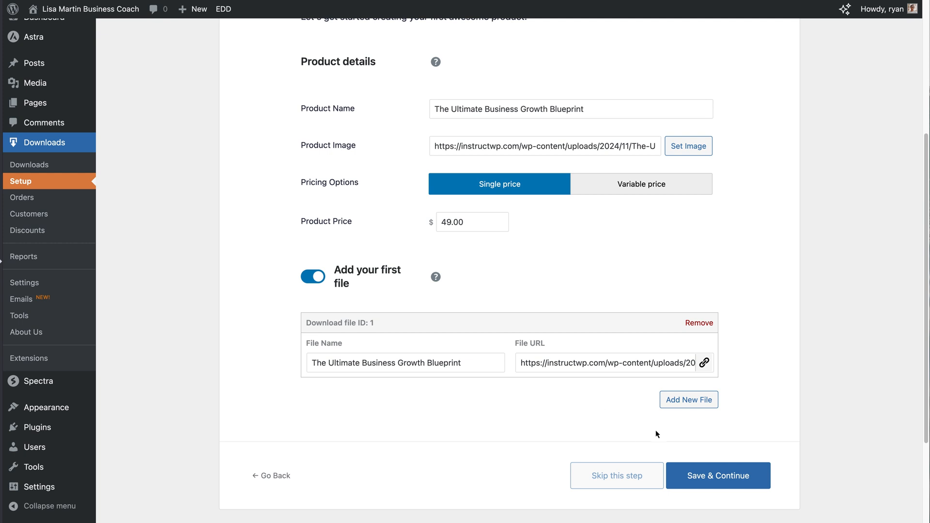
Remove the extra file entry, then save the $49.00 product to complete the EDD wizard
{"action": "left_click", "coordinate": [682, 409]}
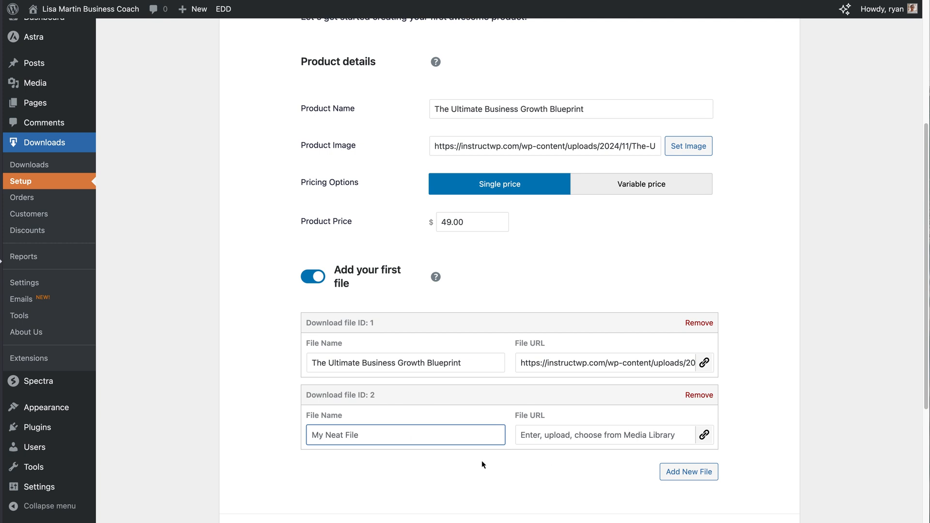
{"action": "left_click", "coordinate": [700, 397]}
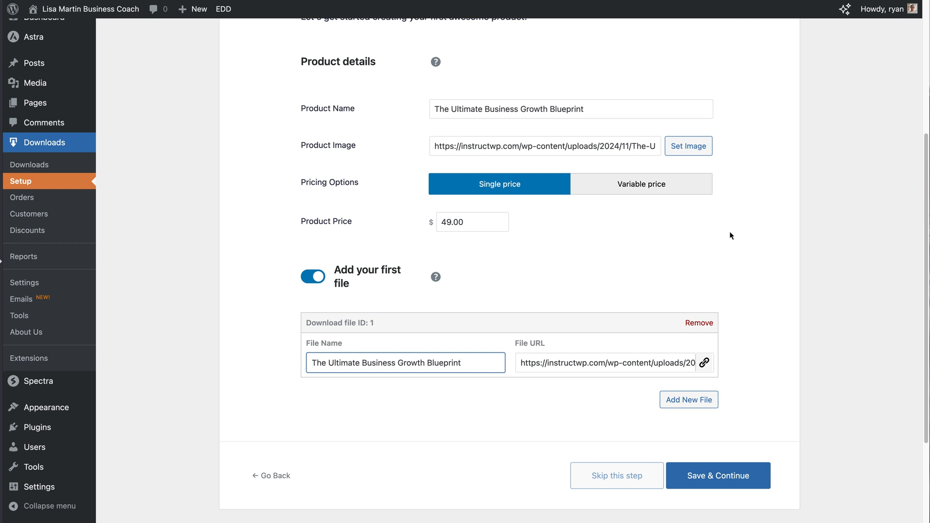
{"action": "left_click", "coordinate": [730, 482]}
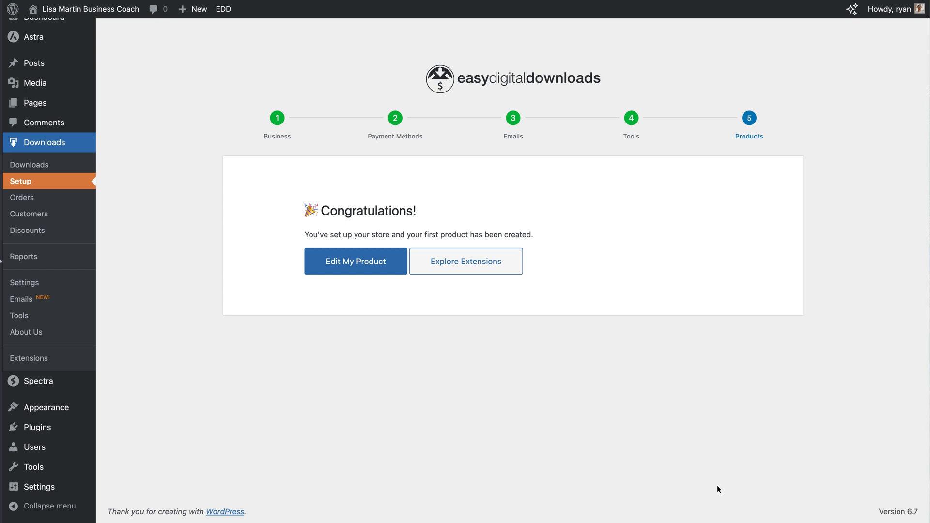
Go to the Downloads list showing The Ultimate Business Growth Blueprint as a $49.00 draft
{"action": "left_click", "coordinate": [72, 146]}
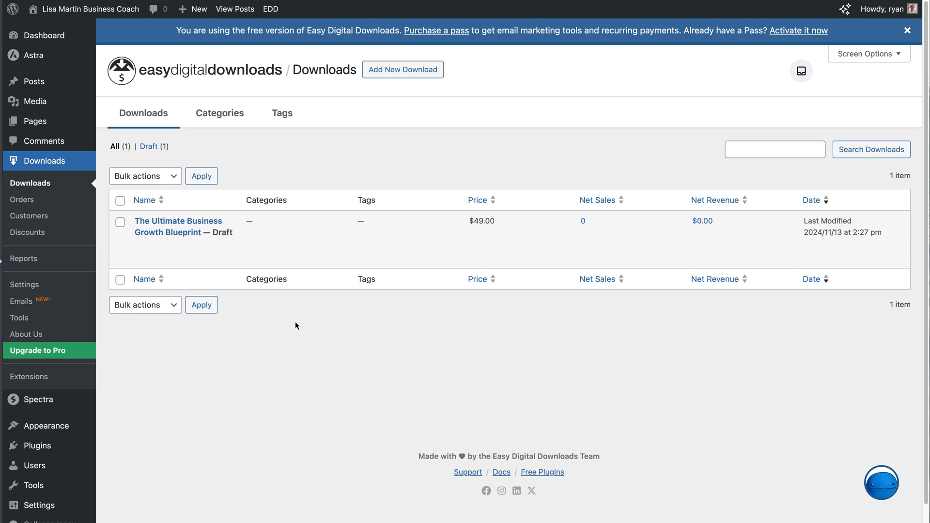
{"action": "mouse_move", "coordinate": [275, 258]}
Edit the blueprint download, review its price and file details, and bring up the preview options
{"action": "left_click", "coordinate": [178, 232]}
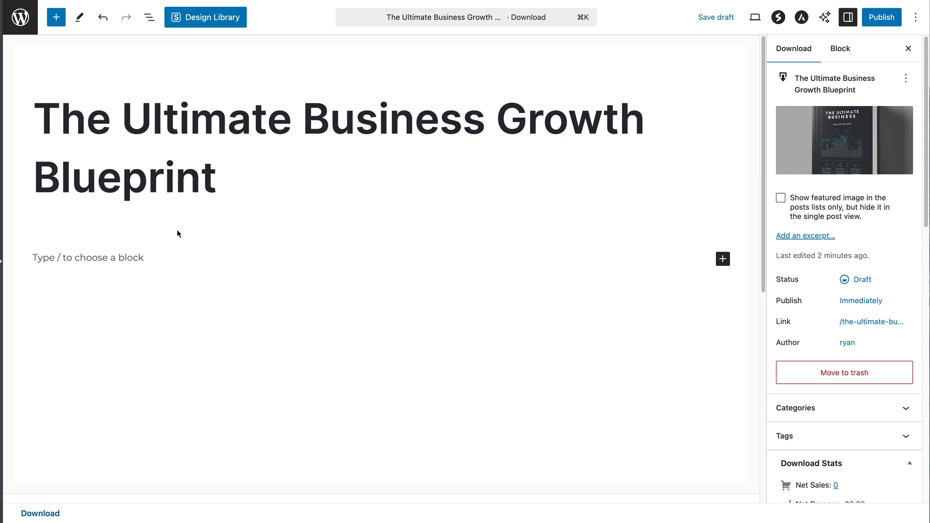
{"action": "scroll", "coordinate": [754, 203], "scroll_direction": "down", "scroll_amount": 3}
{"action": "scroll", "coordinate": [754, 203], "scroll_direction": "down", "scroll_amount": 7}
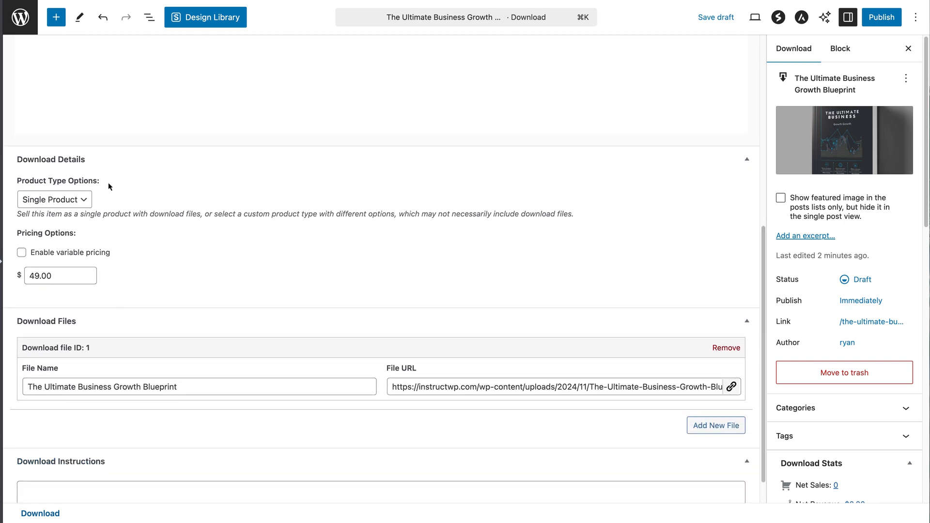
{"action": "scroll", "coordinate": [751, 154], "scroll_direction": "up", "scroll_amount": 7}
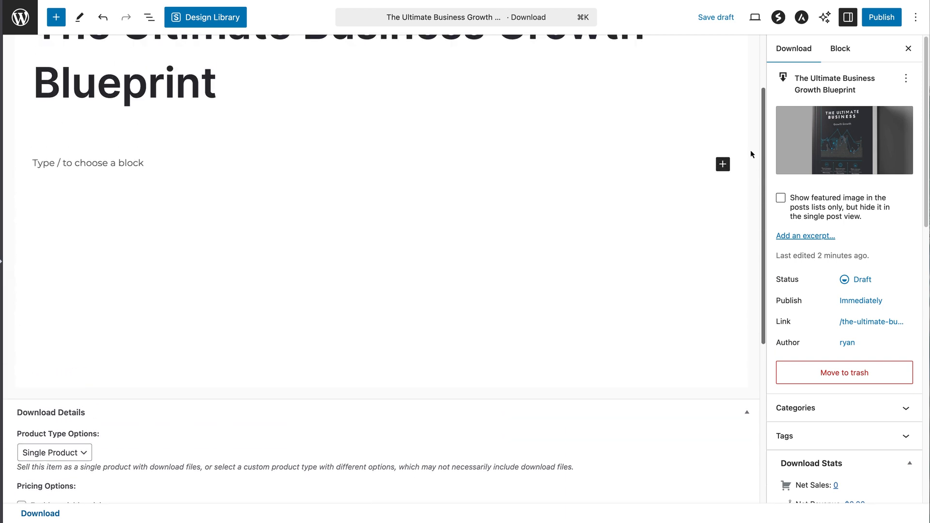
{"action": "scroll", "coordinate": [749, 145], "scroll_direction": "up", "scroll_amount": 3}
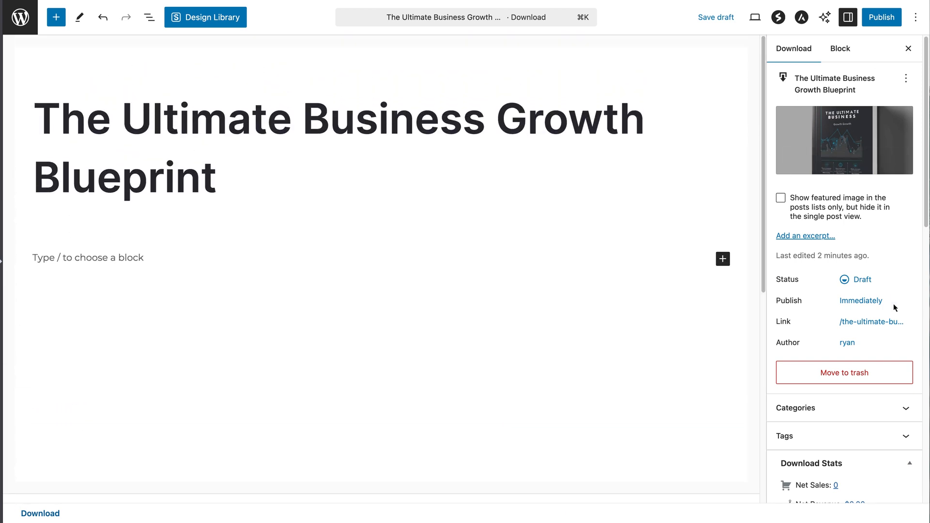
{"action": "scroll", "coordinate": [894, 307], "scroll_direction": "down", "scroll_amount": 12}
{"action": "scroll", "coordinate": [919, 183], "scroll_direction": "up", "scroll_amount": 15}
{"action": "left_click", "coordinate": [753, 19]}
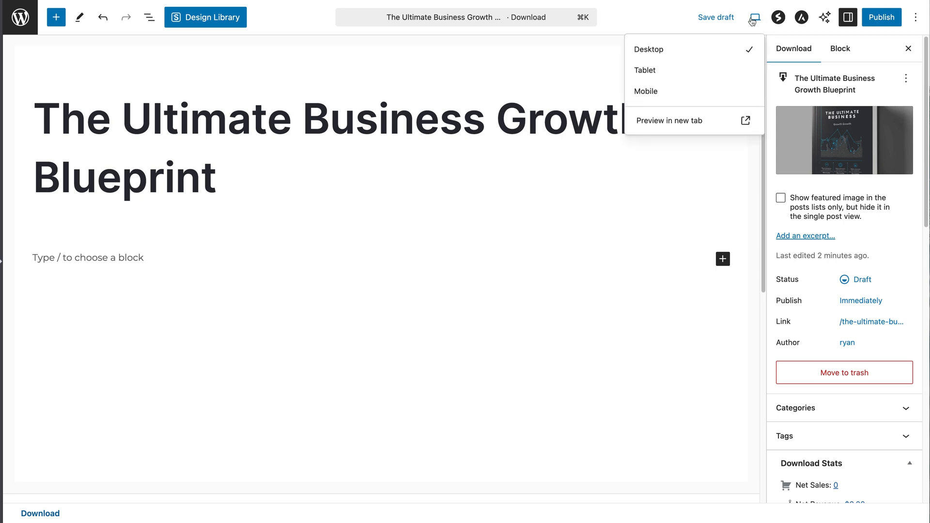
Preview the draft product page in a new tab, then return via Edit Download
{"action": "left_click", "coordinate": [659, 127]}
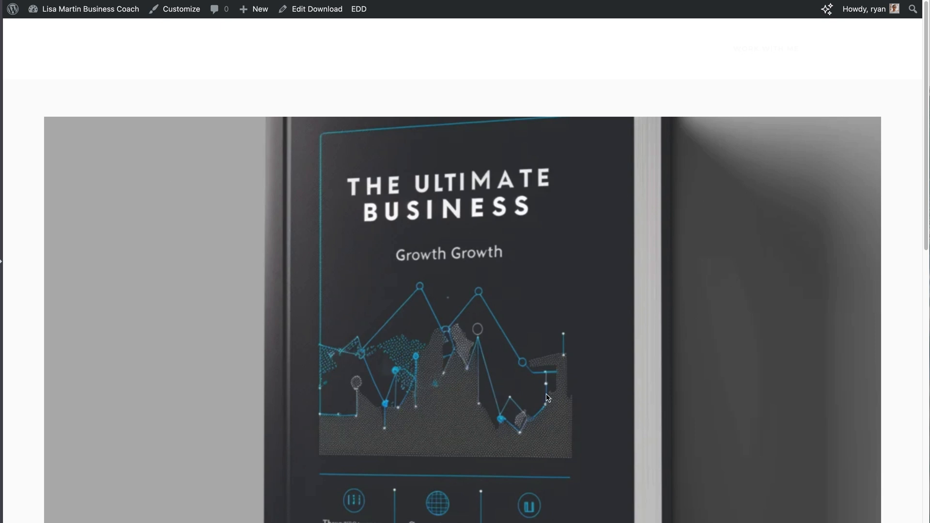
{"action": "scroll", "coordinate": [926, 160], "scroll_direction": "down", "scroll_amount": 10}
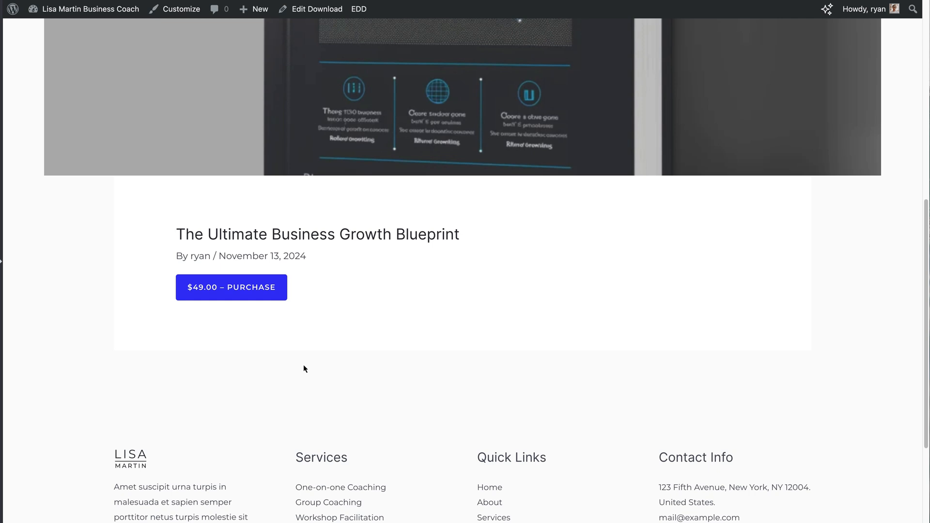
{"action": "left_click", "coordinate": [329, 9]}
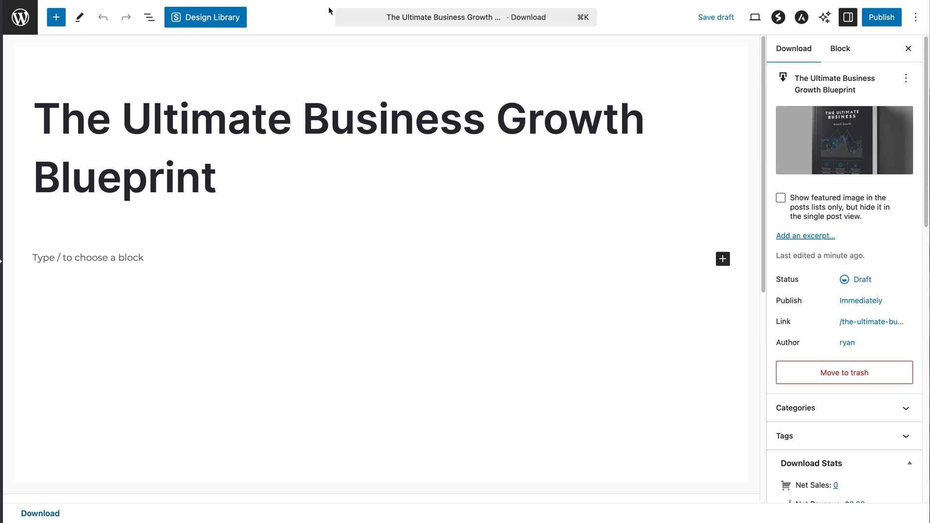
Insert a Spectra Container with /con in the empty content and choose the two-column layout
{"action": "left_click", "coordinate": [134, 256]}
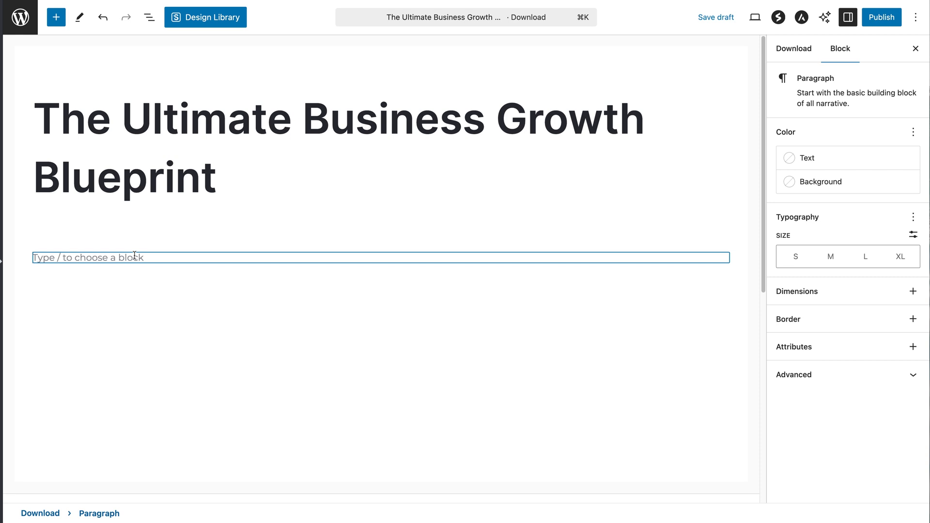
{"action": "type", "text": "/con"}
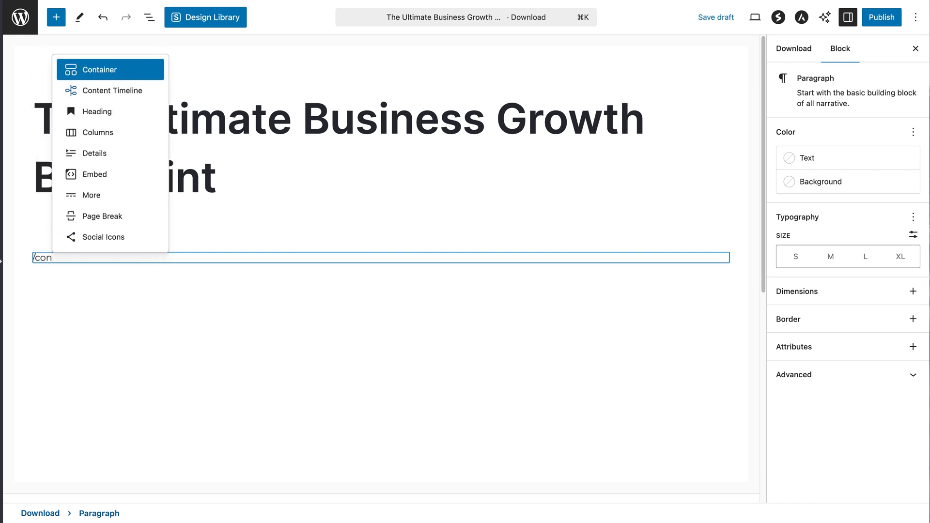
{"action": "key", "text": "Return"}
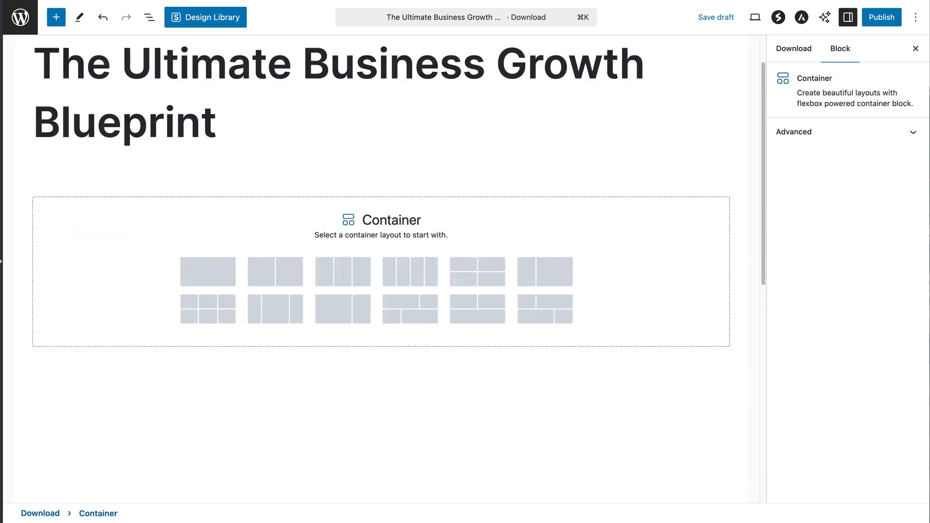
{"action": "left_click", "coordinate": [279, 276]}
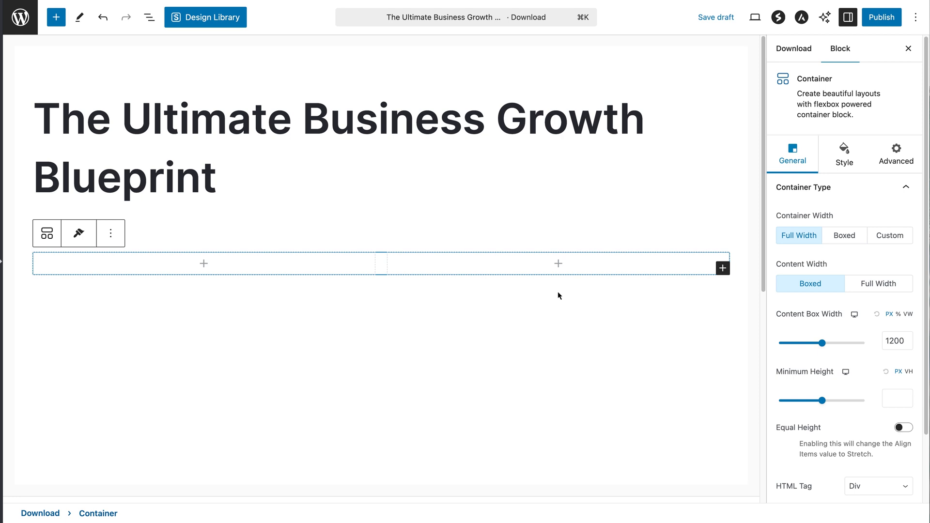
Add an Image block to the left column showing the book cover from the Media Library
{"action": "left_click", "coordinate": [204, 264]}
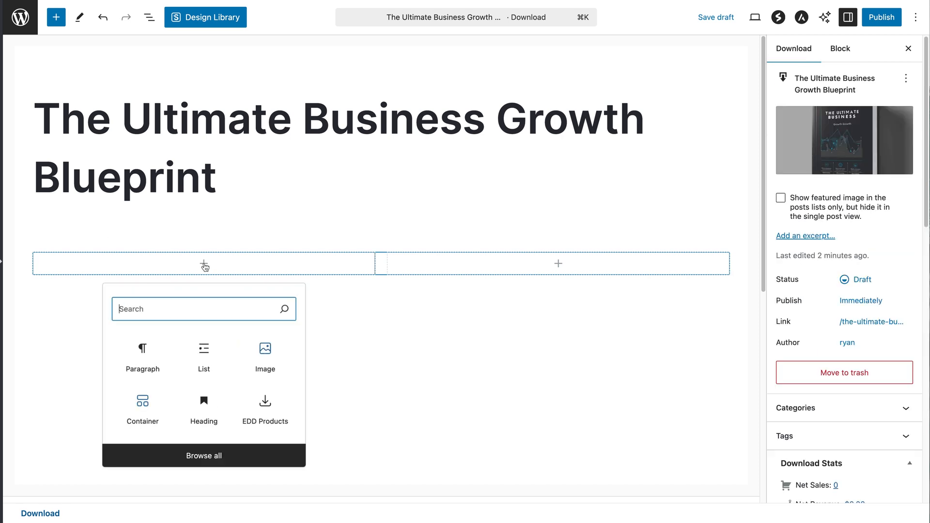
{"action": "type", "text": "image"}
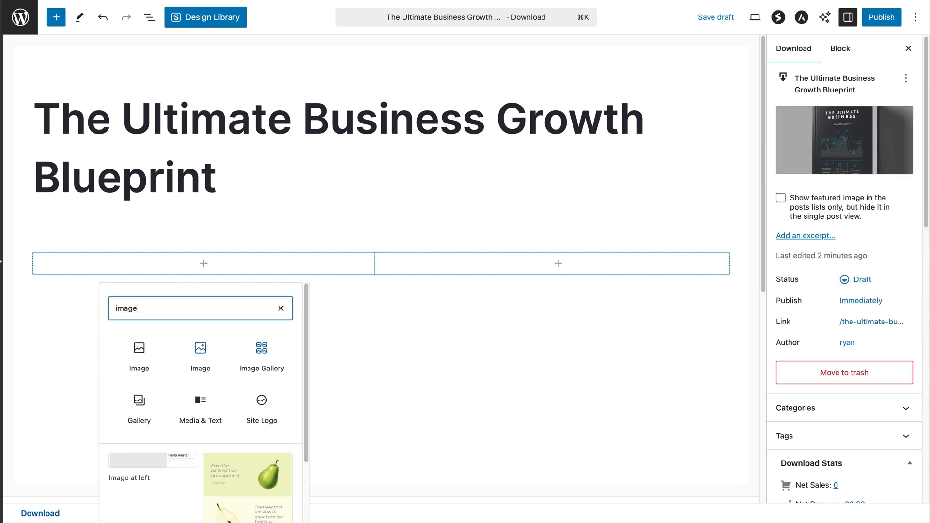
{"action": "left_click", "coordinate": [190, 346]}
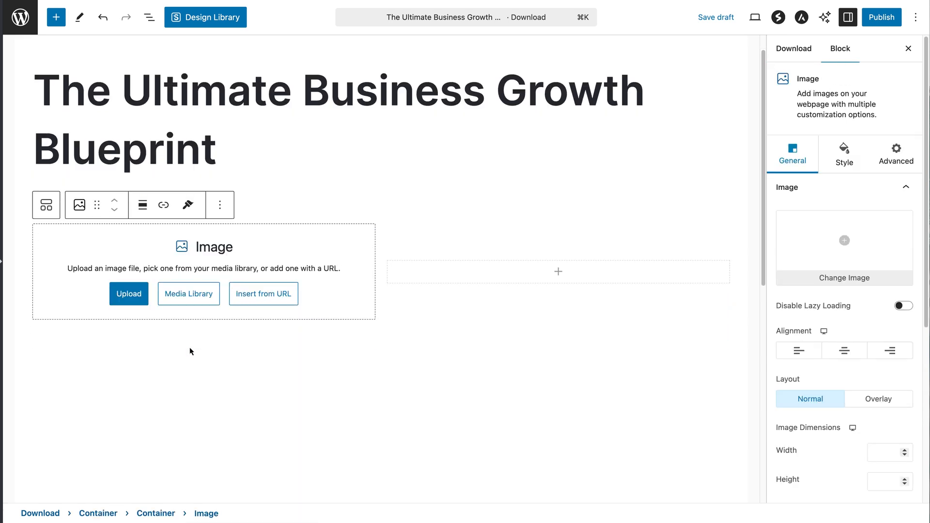
{"action": "left_click", "coordinate": [192, 301]}
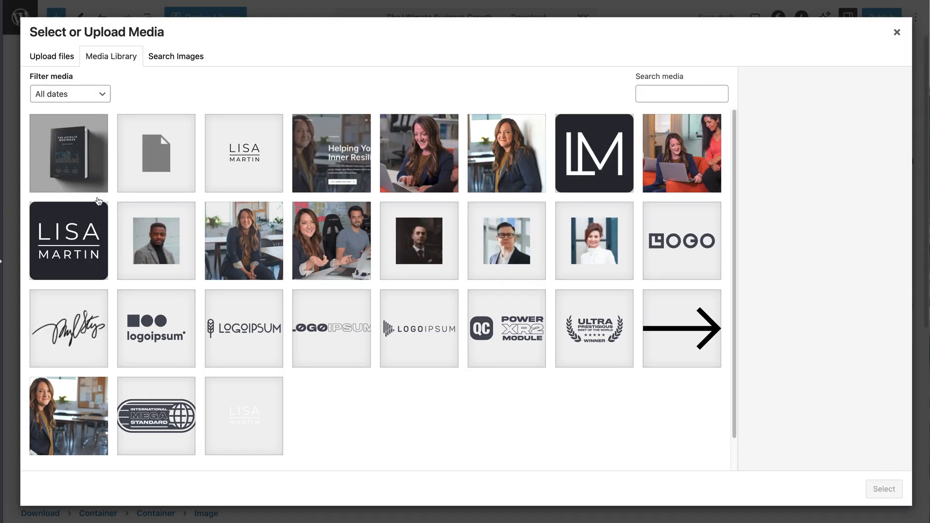
{"action": "left_click", "coordinate": [90, 180]}
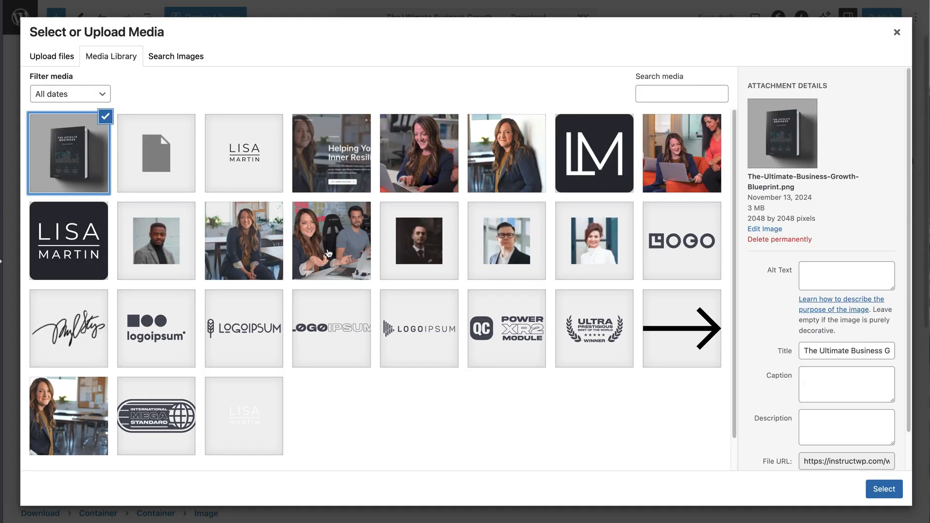
{"action": "left_click", "coordinate": [891, 492]}
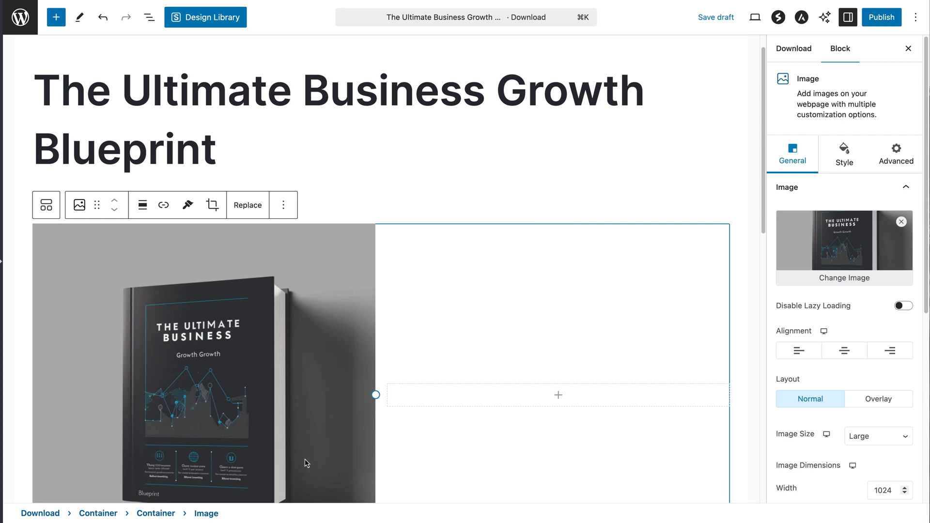
Insert a Heading block into the right column beside the book image
{"action": "left_click", "coordinate": [558, 397]}
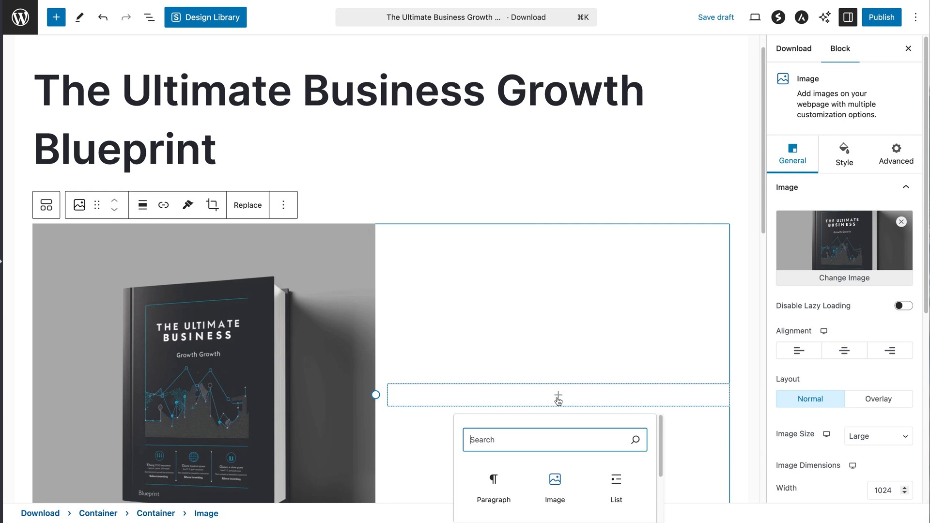
{"action": "left_click", "coordinate": [559, 398]}
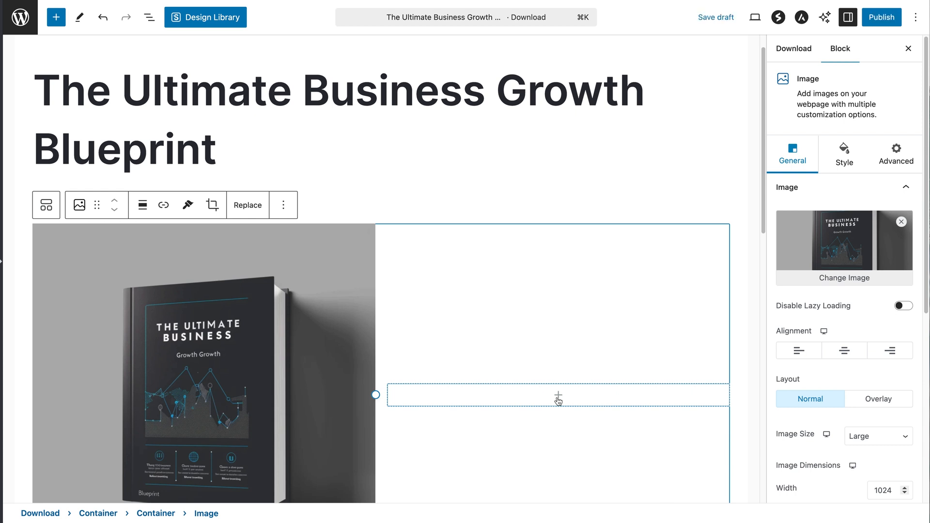
{"action": "scroll", "coordinate": [559, 399], "scroll_direction": "down", "scroll_amount": 3}
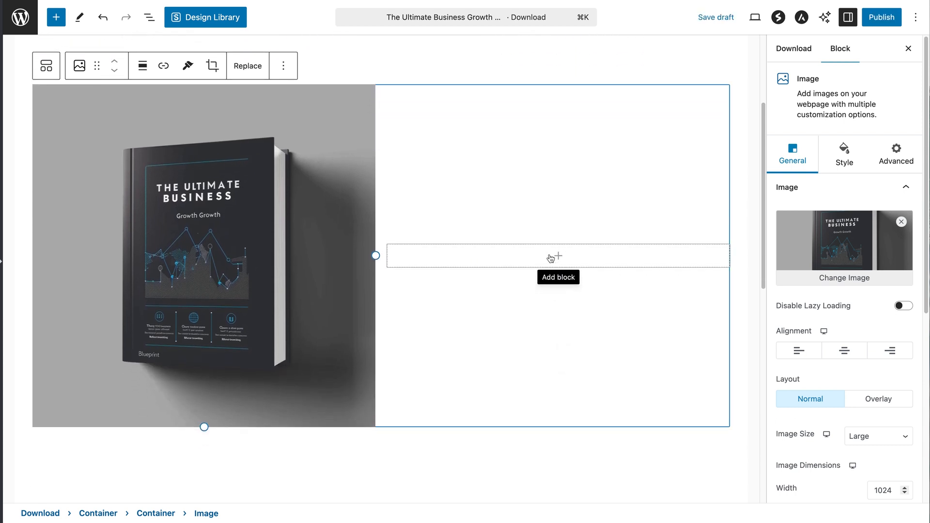
{"action": "left_click", "coordinate": [558, 257]}
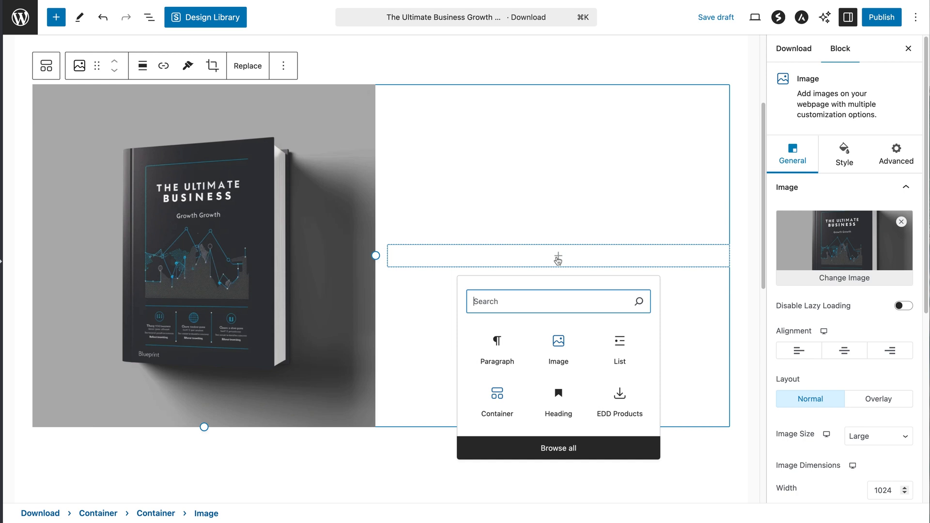
{"action": "type", "text": "heading"}
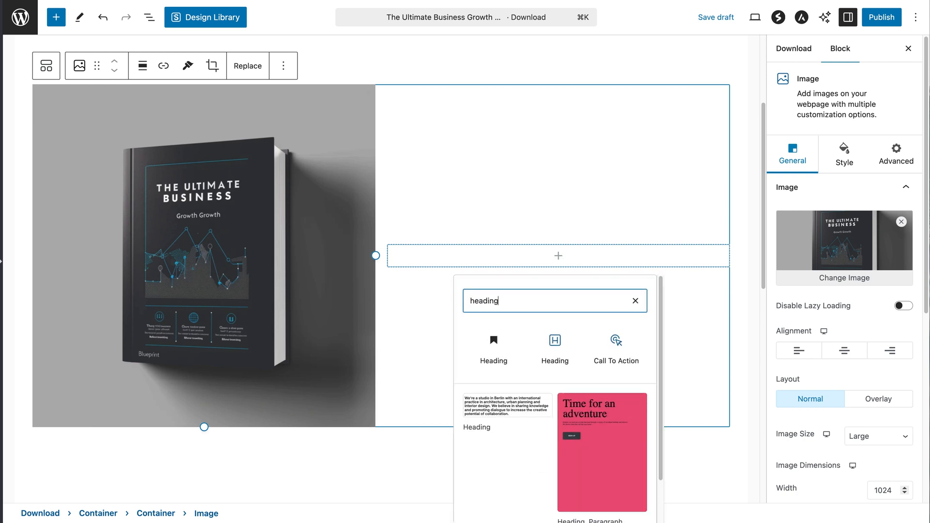
{"action": "left_click", "coordinate": [556, 351]}
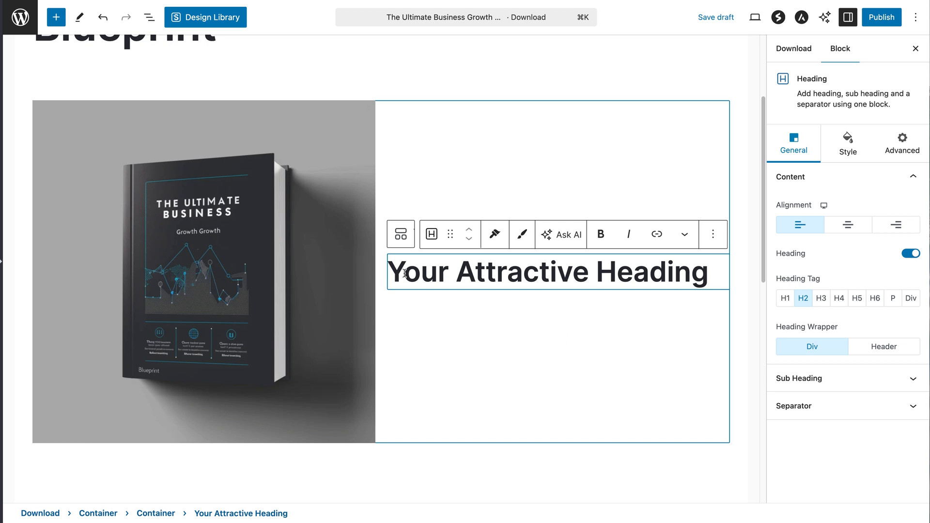
{"action": "left_click", "coordinate": [439, 274]}
{"action": "left_click", "coordinate": [749, 133]}
{"action": "left_click", "coordinate": [749, 134]}
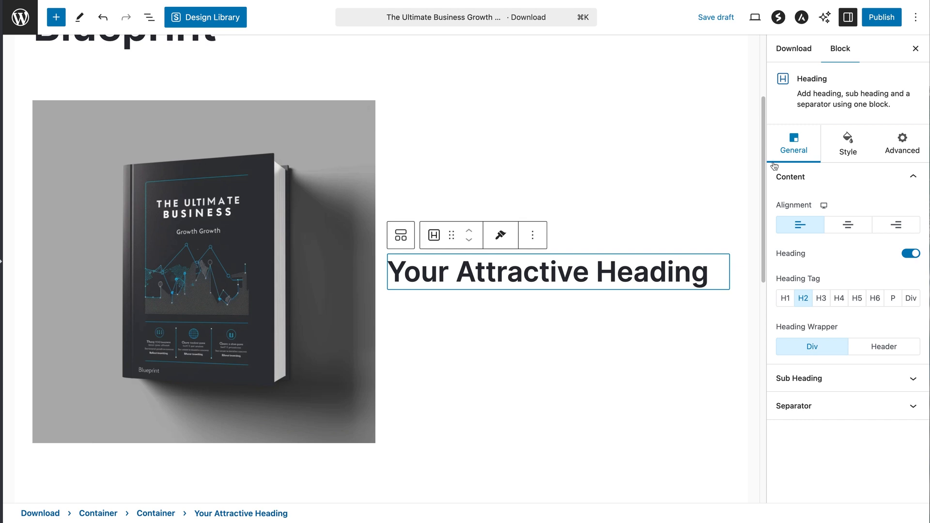
{"action": "scroll", "coordinate": [765, 167], "scroll_direction": "up", "scroll_amount": 3}
Replace the heading's placeholder text with the copied product title 'The Ultimate Business Growth Blueprint'
{"action": "left_click", "coordinate": [219, 185]}
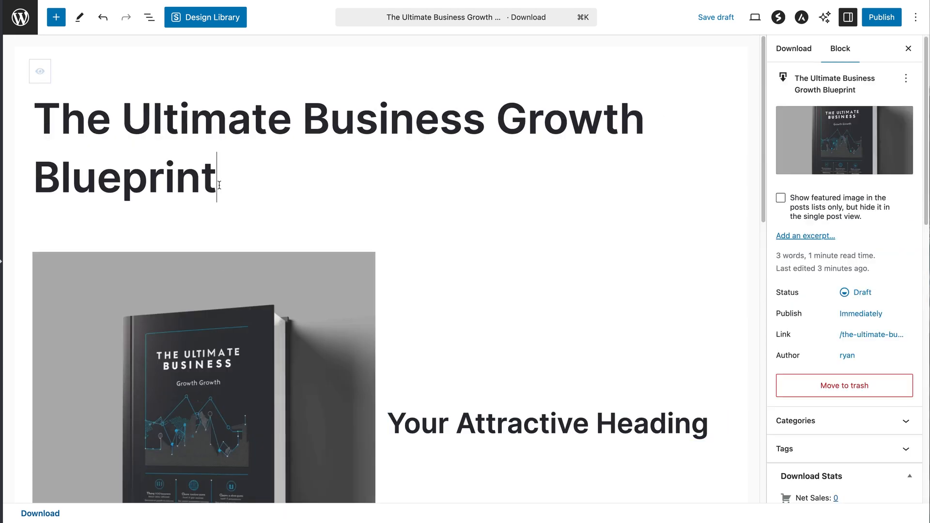
{"action": "left_click_drag", "start_coordinate": [41, 115], "coordinate": [241, 187]}
{"action": "key", "text": "super+c"}
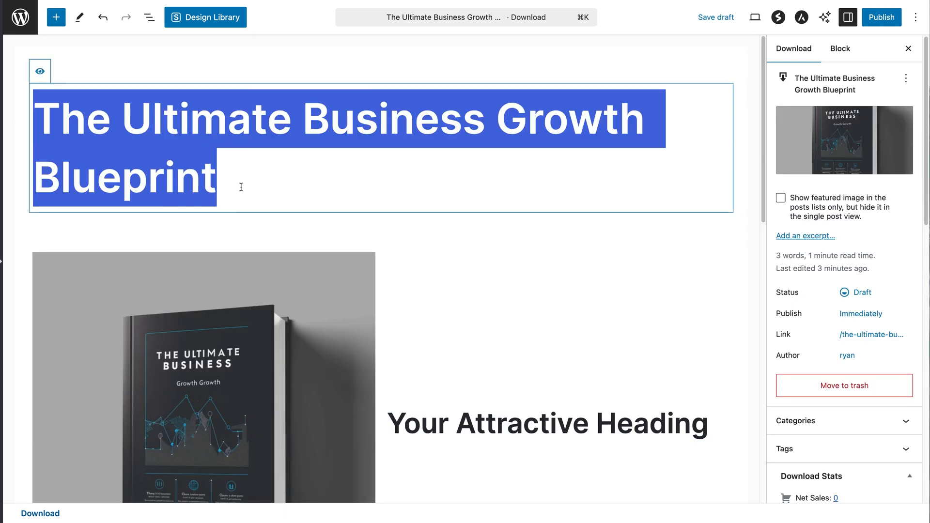
{"action": "left_click", "coordinate": [519, 431]}
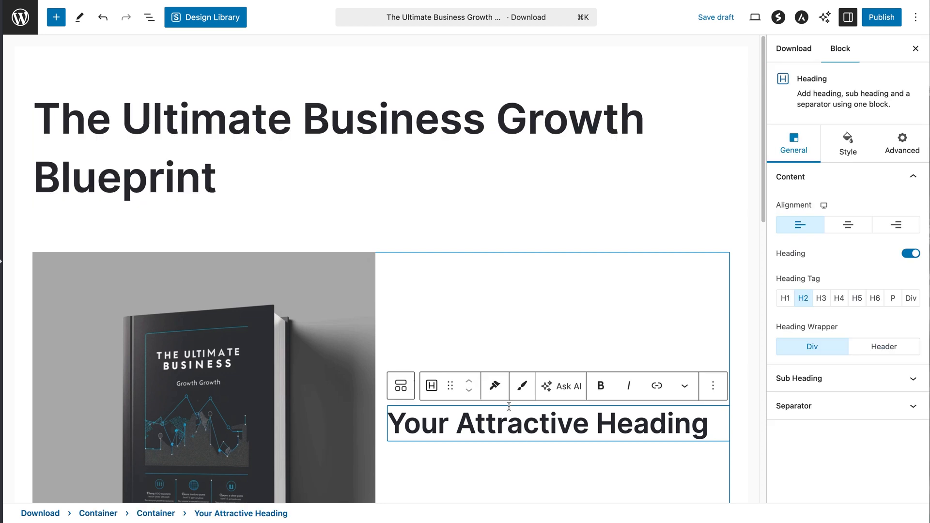
{"action": "key", "text": "ctrl+a"}
{"action": "key", "text": "super+v"}
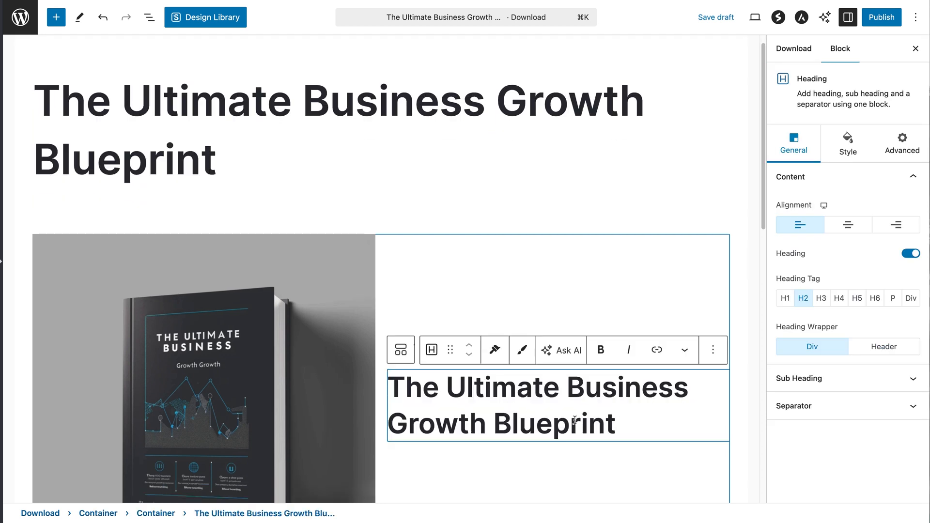
{"action": "left_click", "coordinate": [737, 440]}
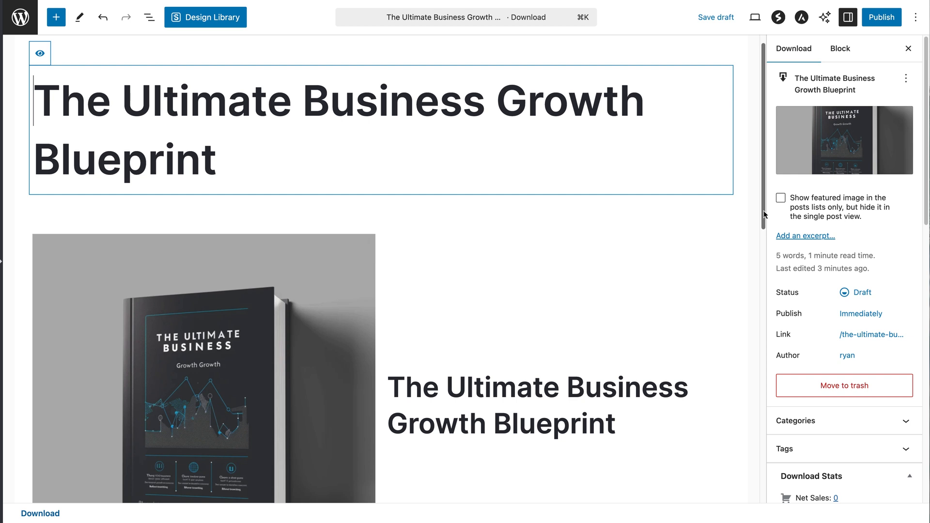
{"action": "left_click_drag", "start_coordinate": [764, 214], "coordinate": [760, 271]}
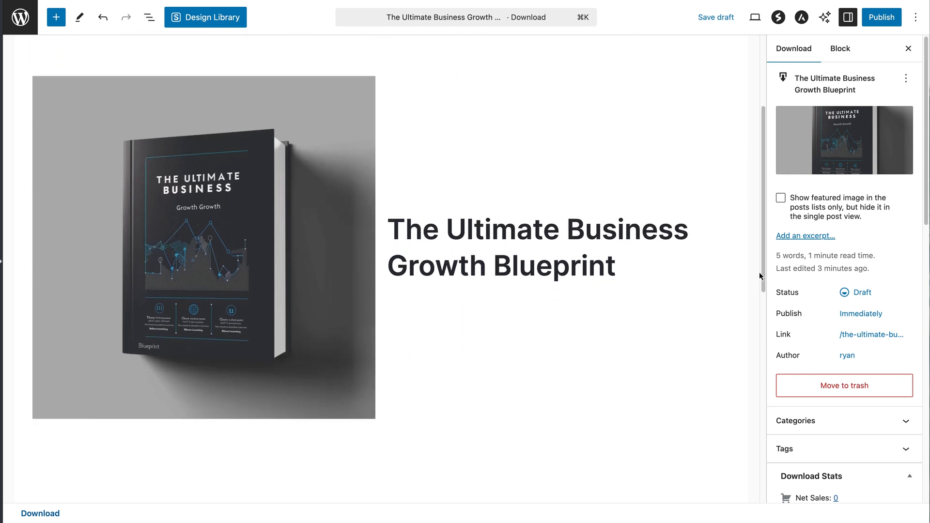
{"action": "left_click", "coordinate": [653, 270]}
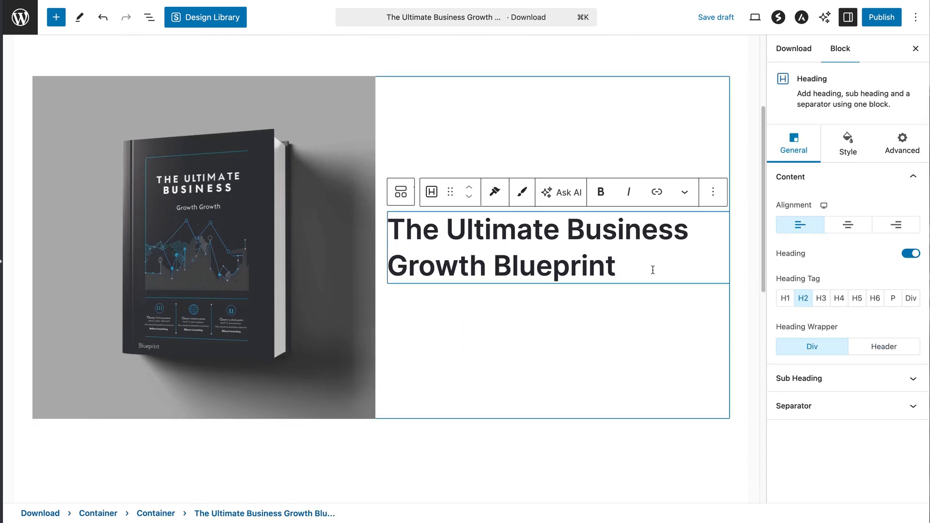
Add an H3 heading reading '$49' below the title, followed by an empty paragraph
{"action": "key", "text": "Return"}
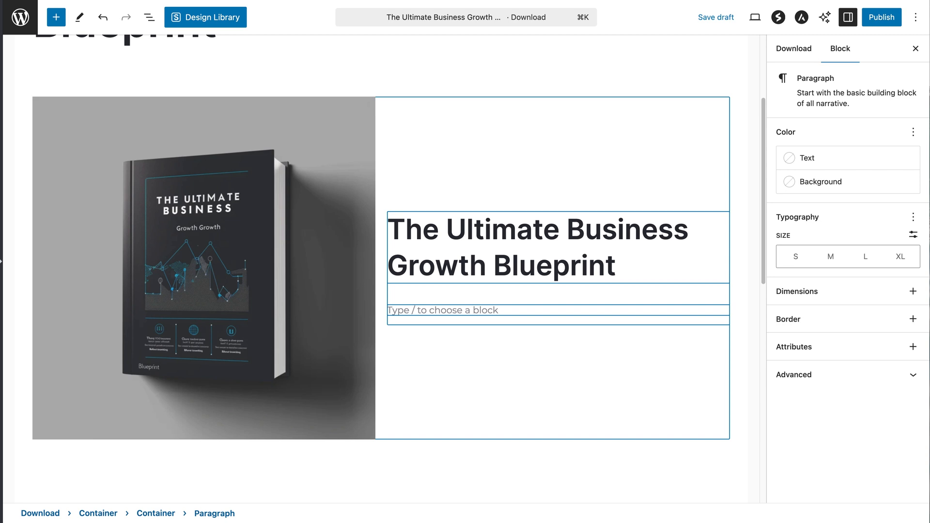
{"action": "type", "text": "/headin"}
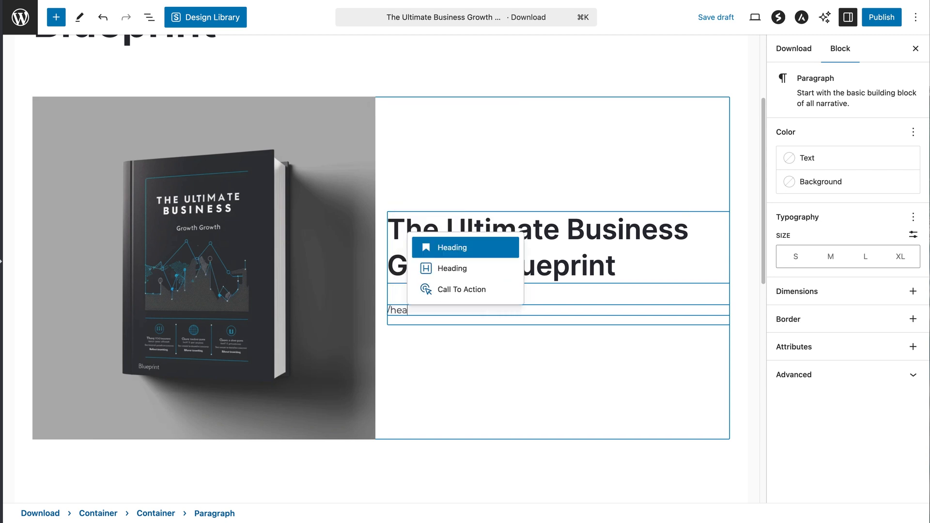
{"action": "key", "text": "Down"}
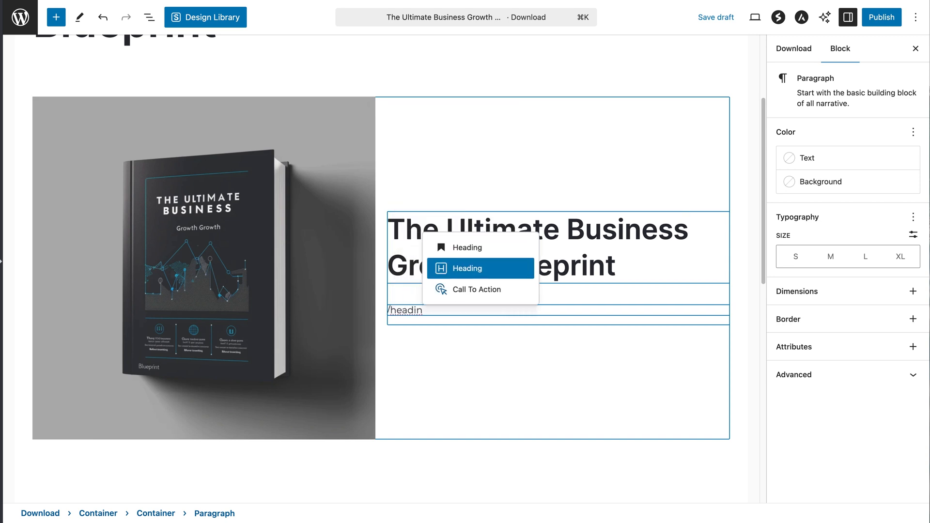
{"action": "key", "text": "Return"}
{"action": "left_click", "coordinate": [705, 271]}
{"action": "key", "text": "super+a"}
{"action": "key", "text": "BackSpace"}
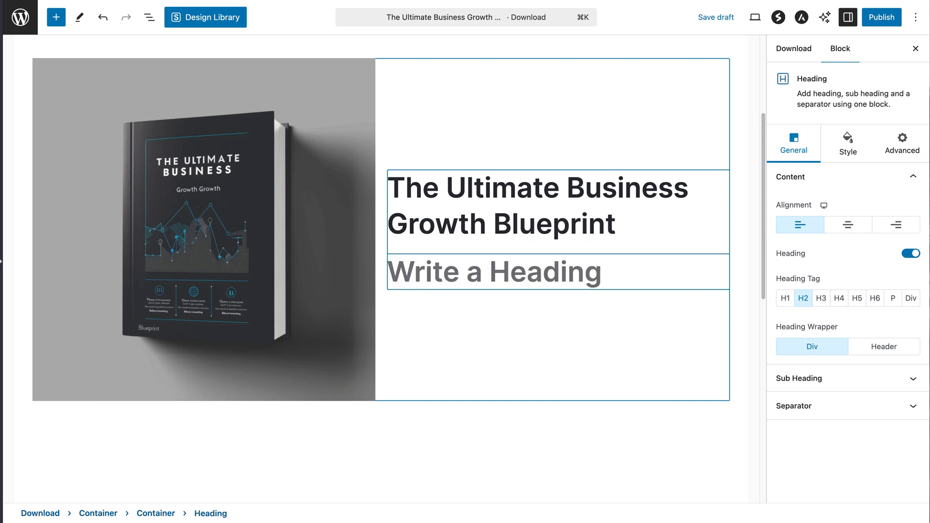
{"action": "type", "text": "$49"}
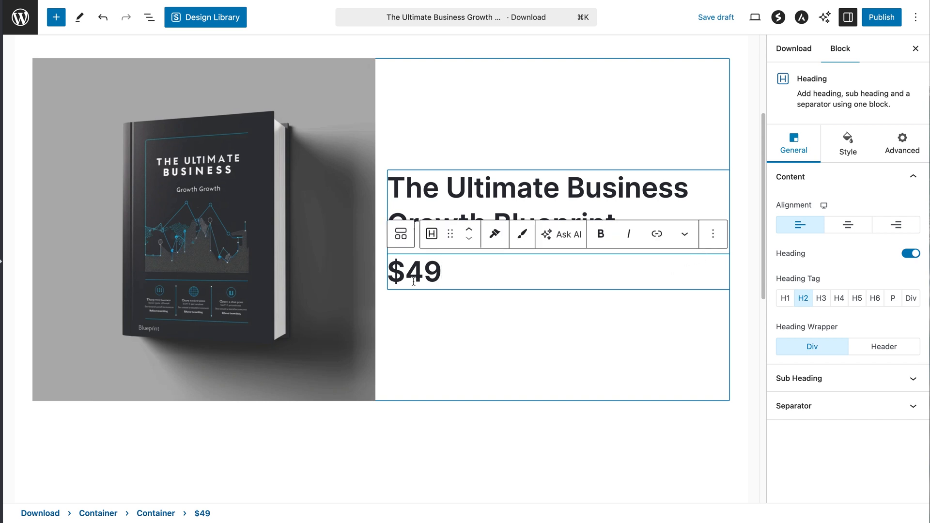
{"action": "left_click", "coordinate": [821, 299]}
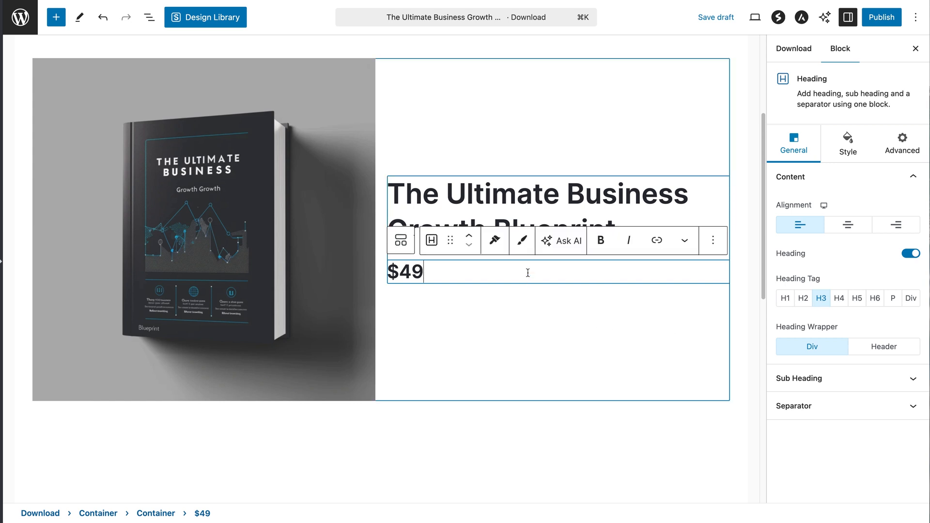
{"action": "key", "text": "Return"}
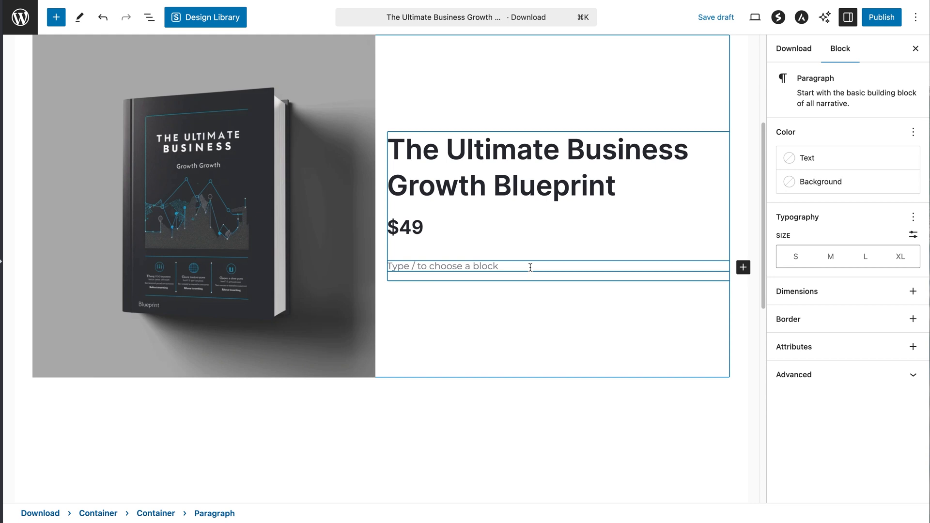
Paste the product description under the $49 price, followed by a five-item bulleted benefits list
{"action": "type", "text": "A comprehensive guide packed with actionable strategies to help you scale your small business and maximize profits. Perfect for entrepreneurs ready to take their growth to the next level."}
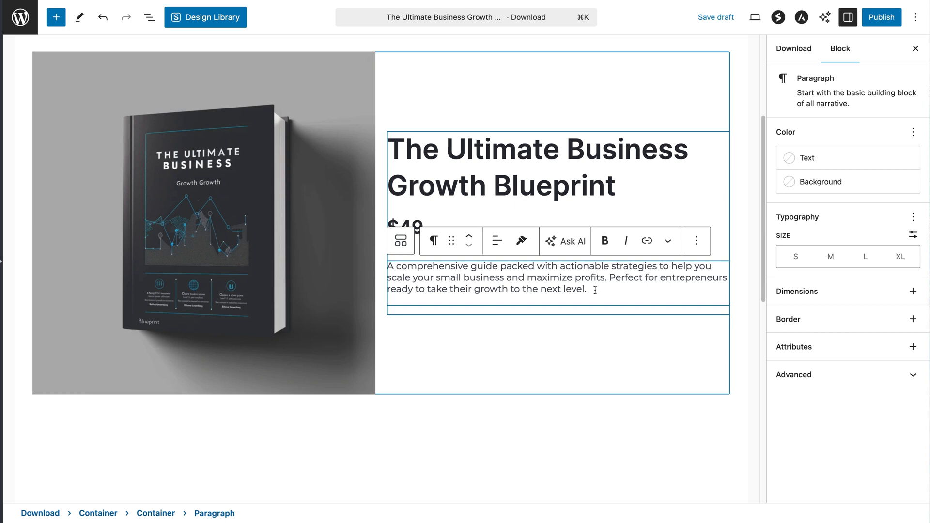
{"action": "key", "text": "Return"}
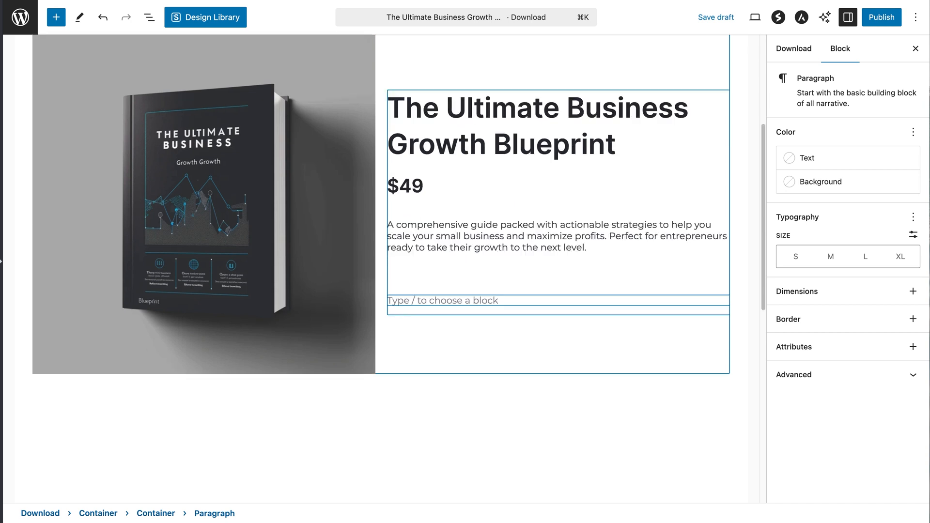
{"action": "type", "text": "/l"}
{"action": "key", "text": "Return"}
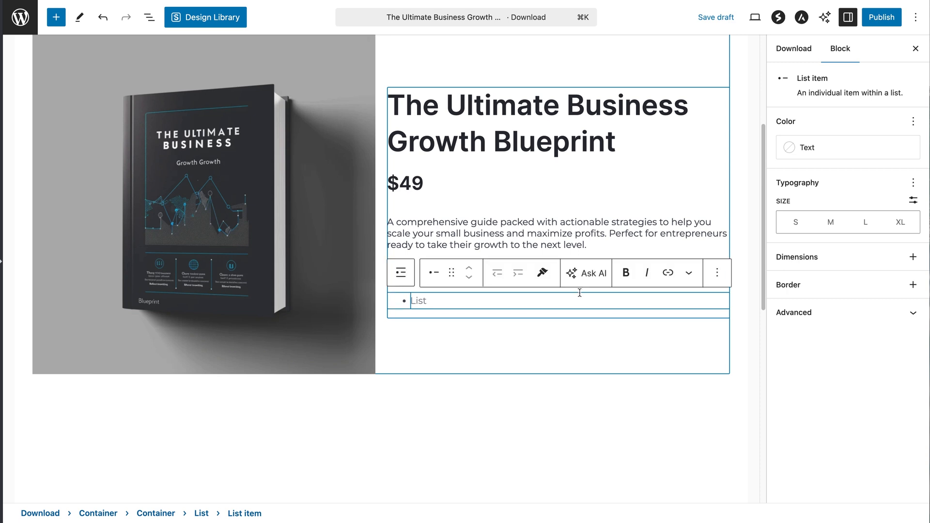
{"action": "type", "text": "Clarify your business vision Identify untapped growth opportunities Streamline your operations for efficiency Attract and retain loyal customers Build a scalable business model"}
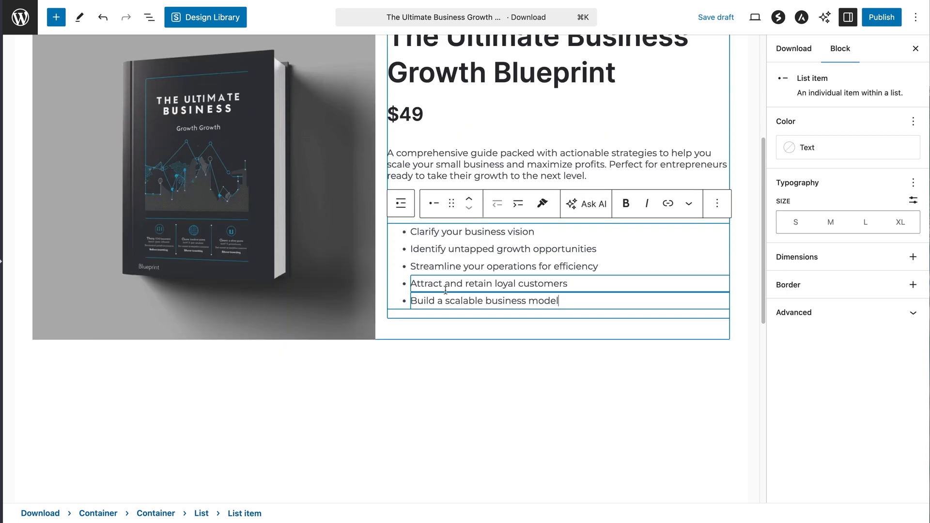
{"action": "scroll", "coordinate": [750, 233], "scroll_direction": "up", "scroll_amount": 3}
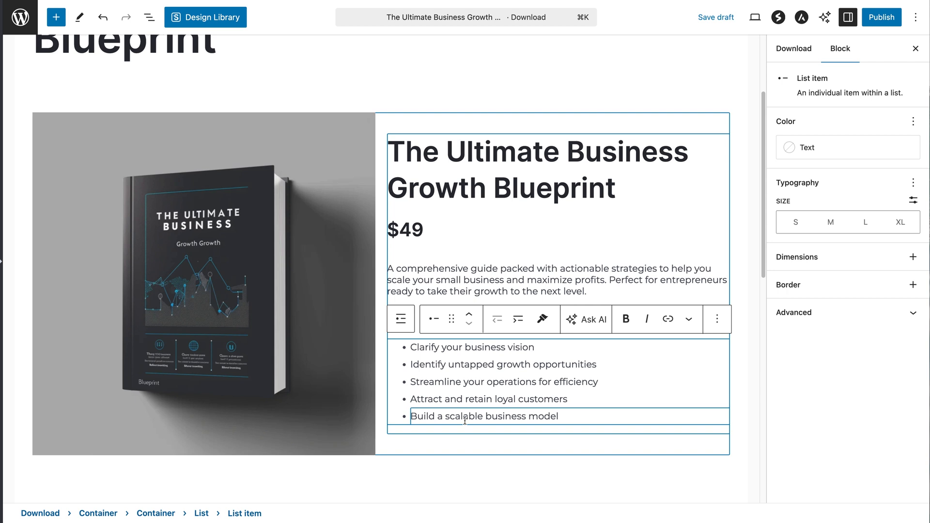
{"action": "left_click", "coordinate": [573, 415]}
{"action": "key", "text": "Return"}
{"action": "key", "text": "Return"}
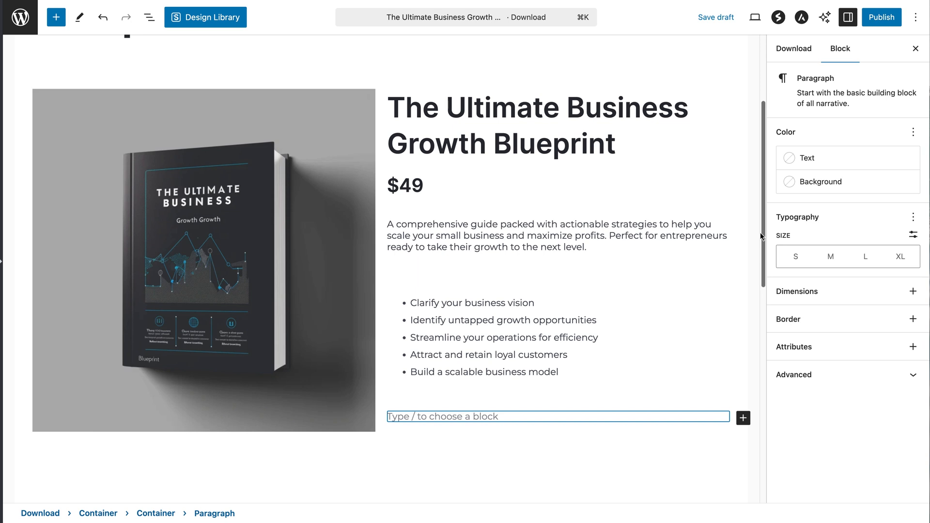
Paste the Overview, What's Inside and Instructor text into a full-width block below the two columns
{"action": "scroll", "coordinate": [753, 242], "scroll_direction": "down", "scroll_amount": 5}
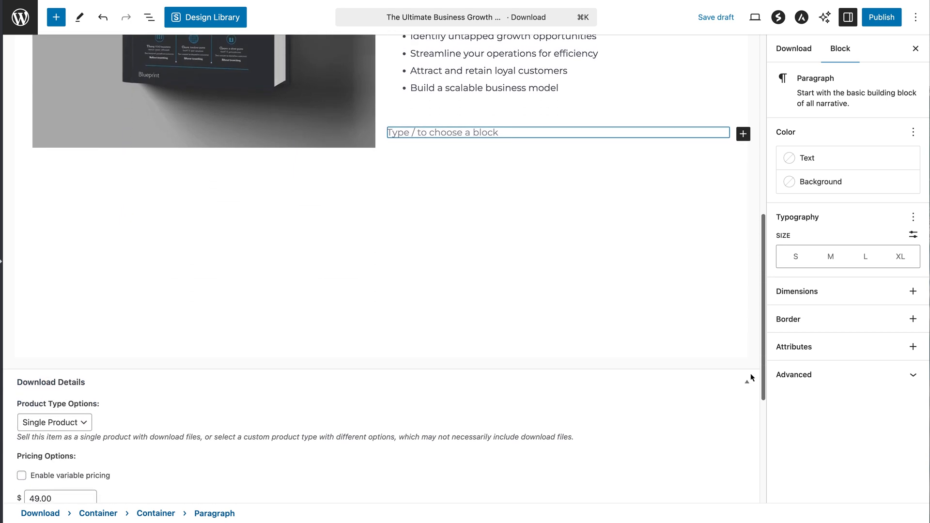
{"action": "left_click", "coordinate": [102, 180]}
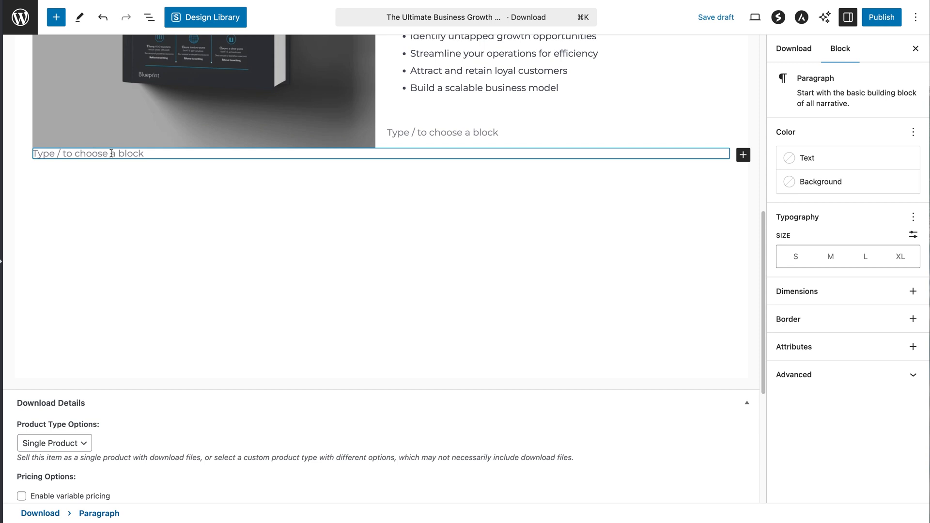
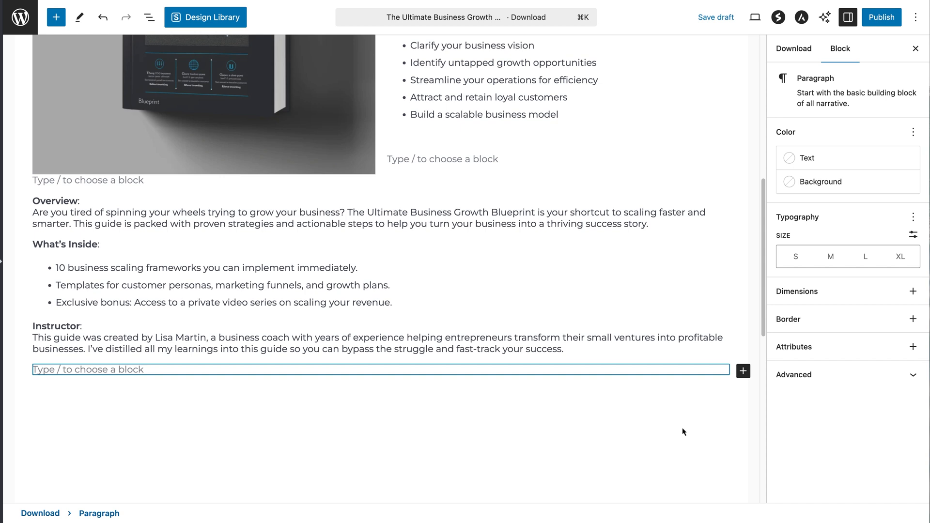
{"action": "scroll", "coordinate": [749, 208], "scroll_direction": "up", "scroll_amount": 5}
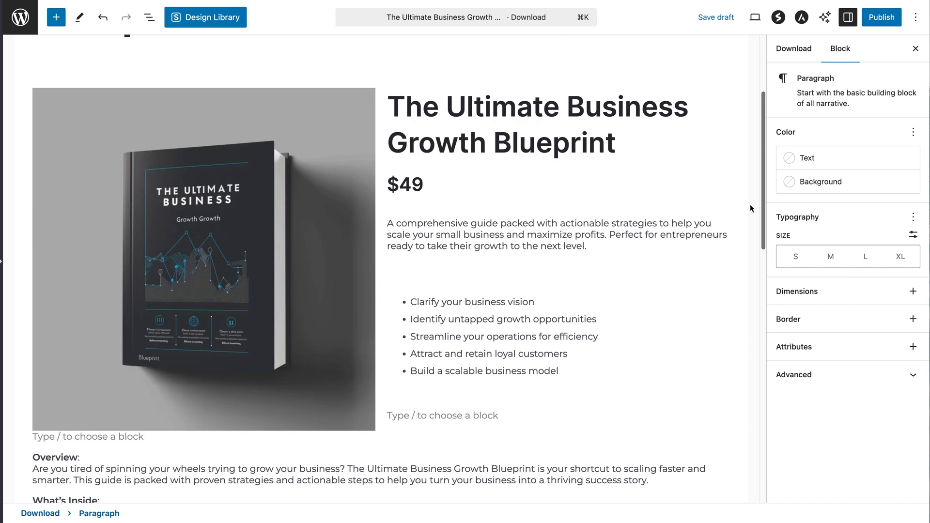
{"action": "scroll", "coordinate": [749, 205], "scroll_direction": "up", "scroll_amount": 1}
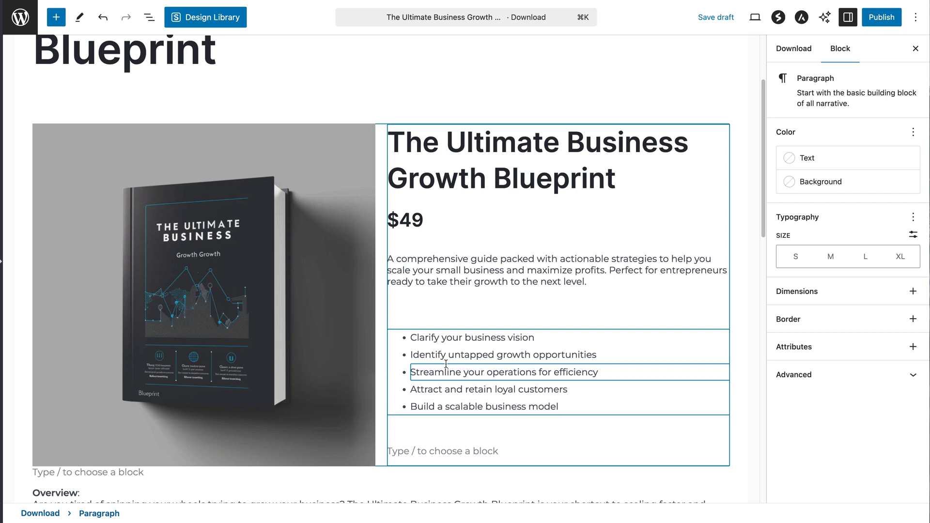
Give the book image column container 30 padding on every side
{"action": "left_click", "coordinate": [149, 23]}
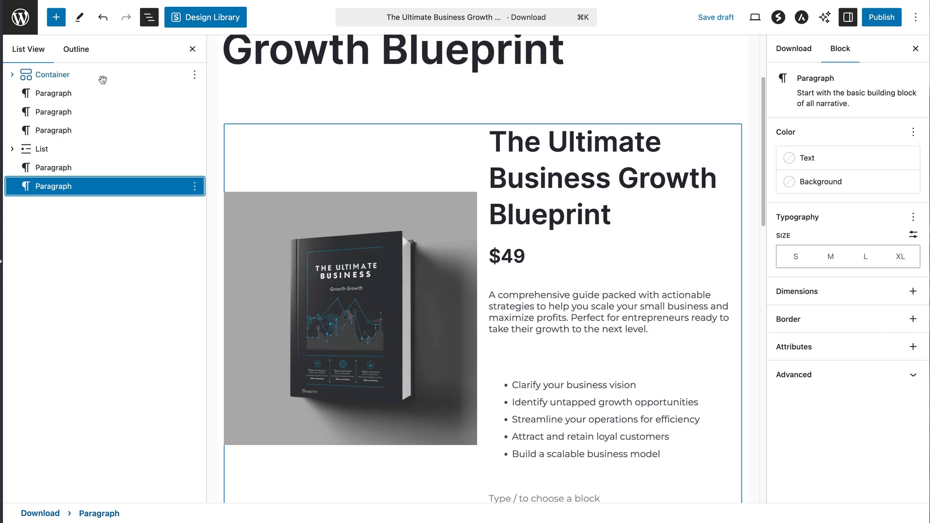
{"action": "left_click", "coordinate": [13, 76]}
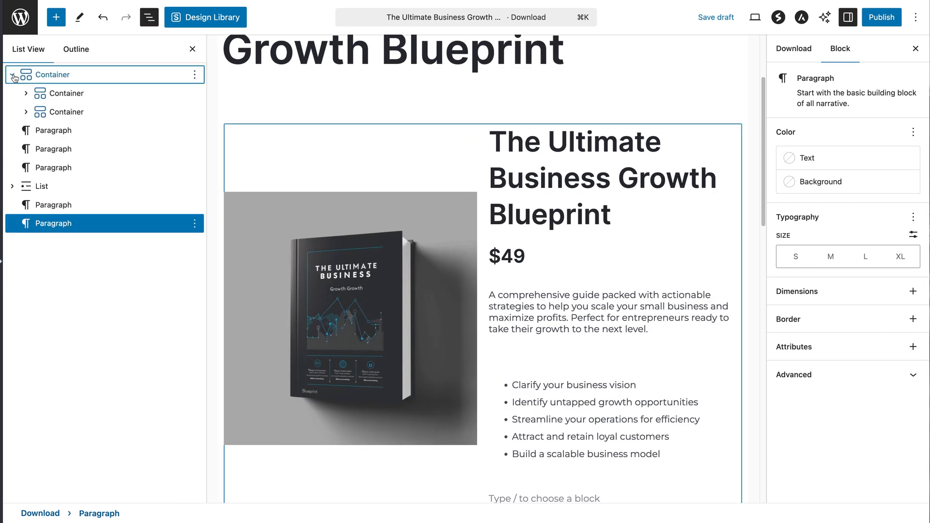
{"action": "left_click", "coordinate": [56, 93]}
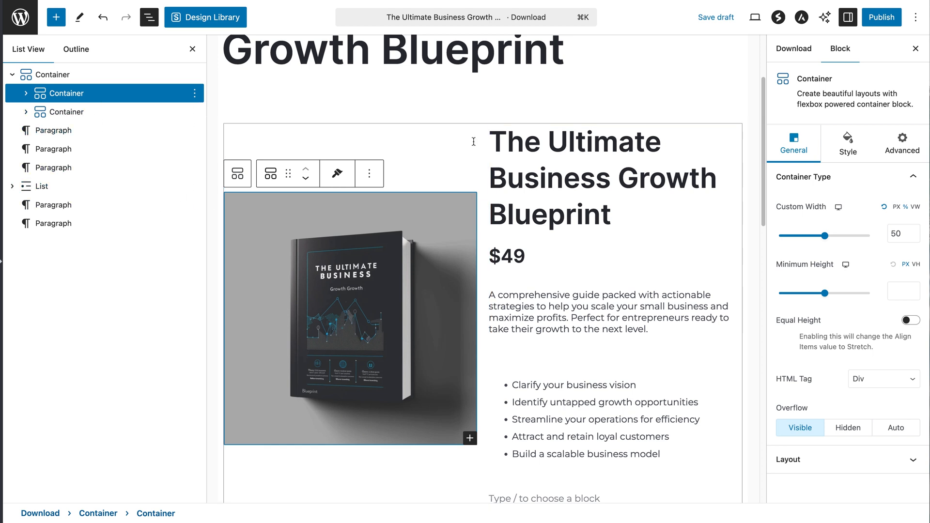
{"action": "left_click", "coordinate": [845, 140]}
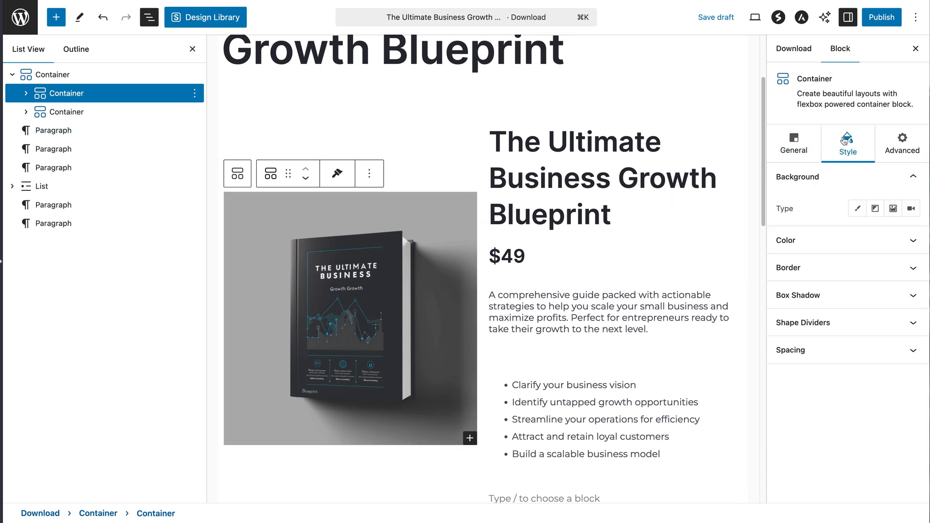
{"action": "left_click", "coordinate": [825, 349]}
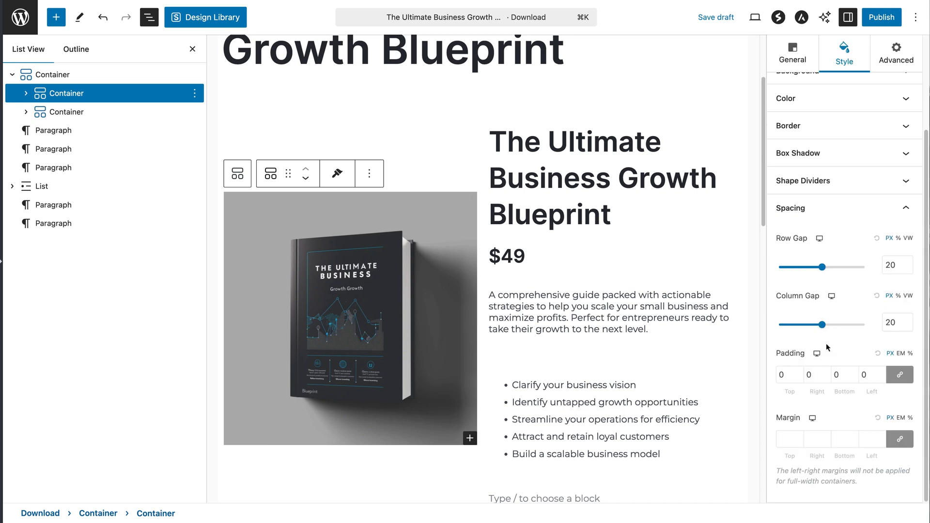
{"action": "left_click", "coordinate": [781, 375]}
{"action": "type", "text": "30"}
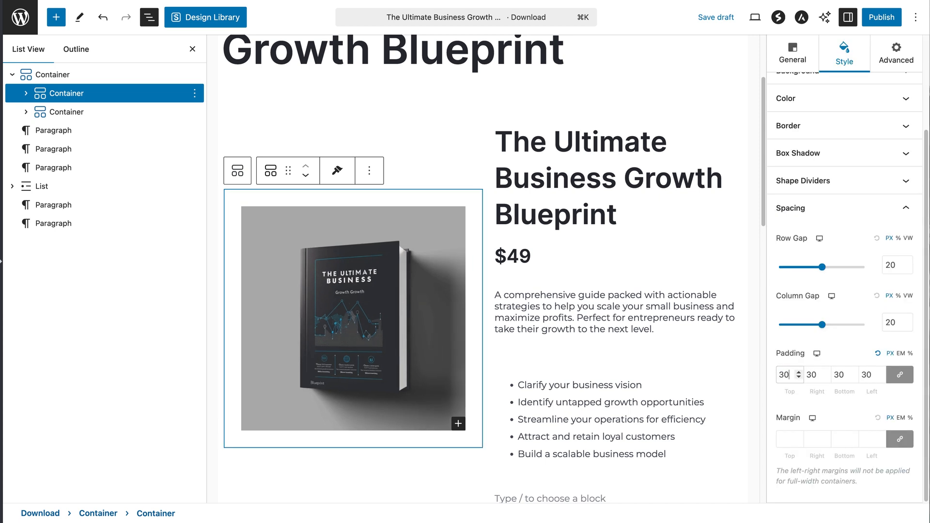
{"action": "left_click", "coordinate": [833, 350]}
Give the text column container 30 padding as well, then close List View
{"action": "left_click", "coordinate": [133, 118]}
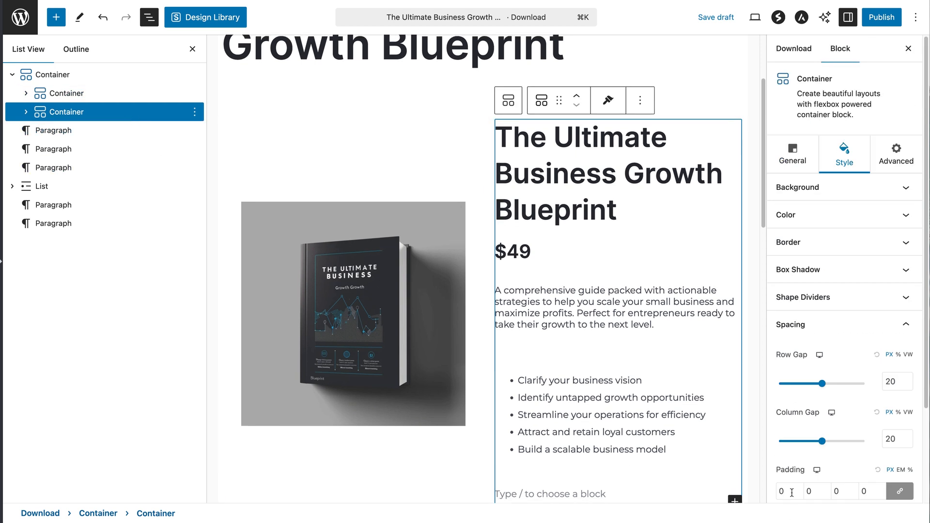
{"action": "left_click_drag", "start_coordinate": [790, 490], "coordinate": [776, 490]}
{"action": "type", "text": "30"}
{"action": "scroll", "coordinate": [223, 195], "scroll_direction": "up", "scroll_amount": 3}
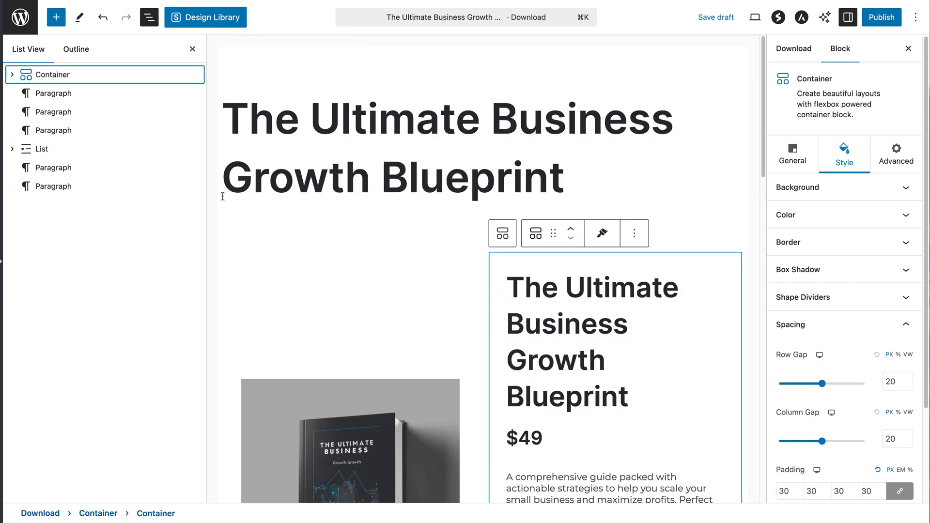
{"action": "left_click", "coordinate": [193, 50]}
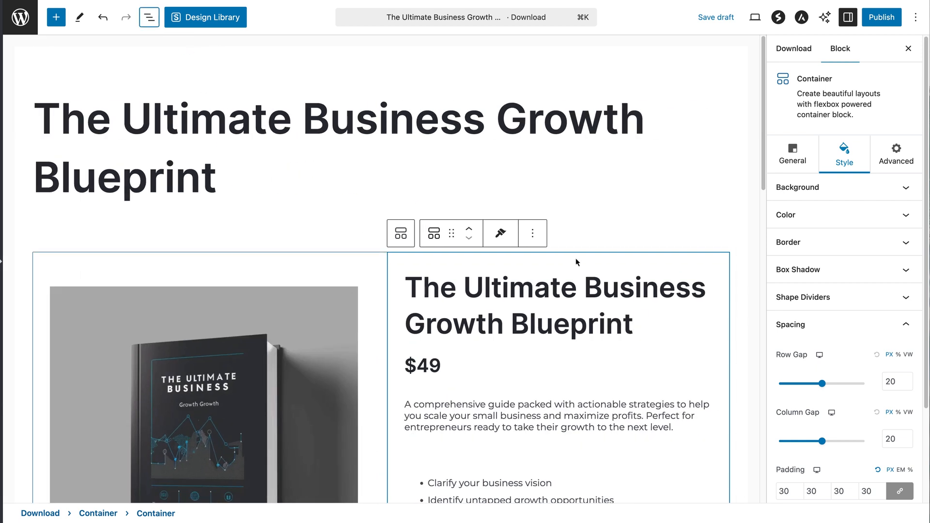
Preview the padded product page in a new tab and scroll down to its $49.00 Purchase button
{"action": "left_click", "coordinate": [756, 18]}
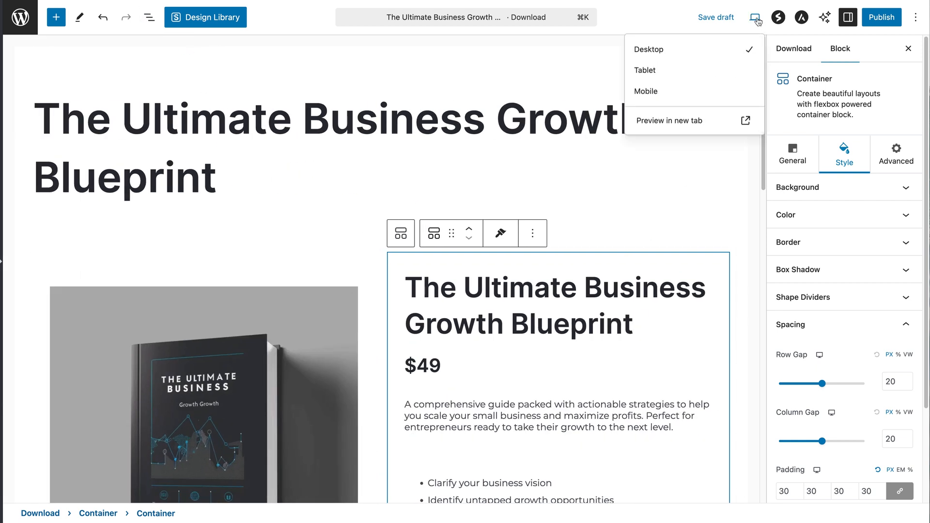
{"action": "left_click", "coordinate": [720, 121]}
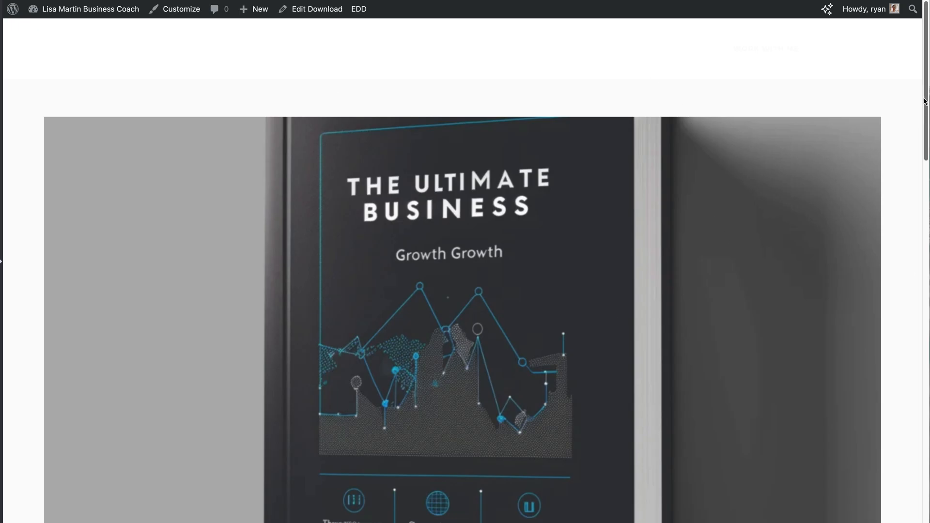
{"action": "left_click_drag", "start_coordinate": [924, 97], "coordinate": [922, 301]}
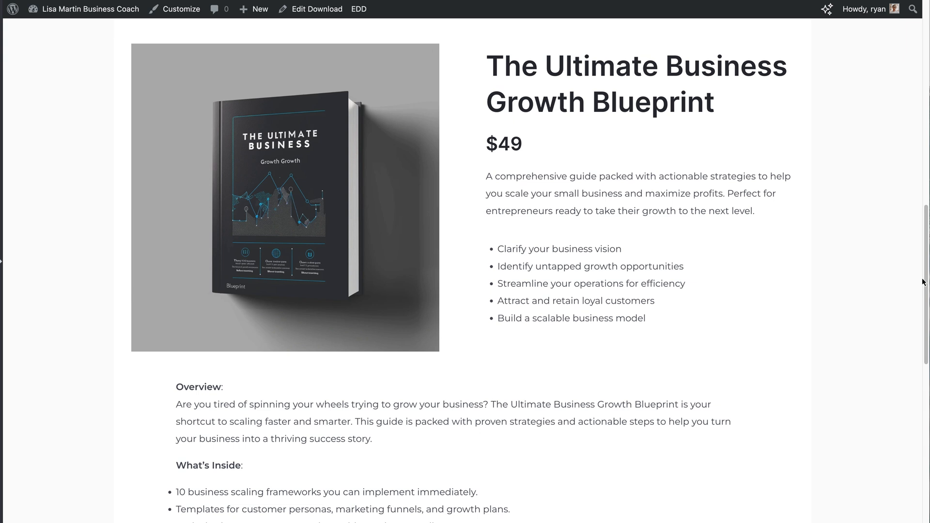
{"action": "left_click_drag", "start_coordinate": [925, 277], "coordinate": [925, 280]}
{"action": "scroll", "coordinate": [924, 297], "scroll_direction": "down", "scroll_amount": 4}
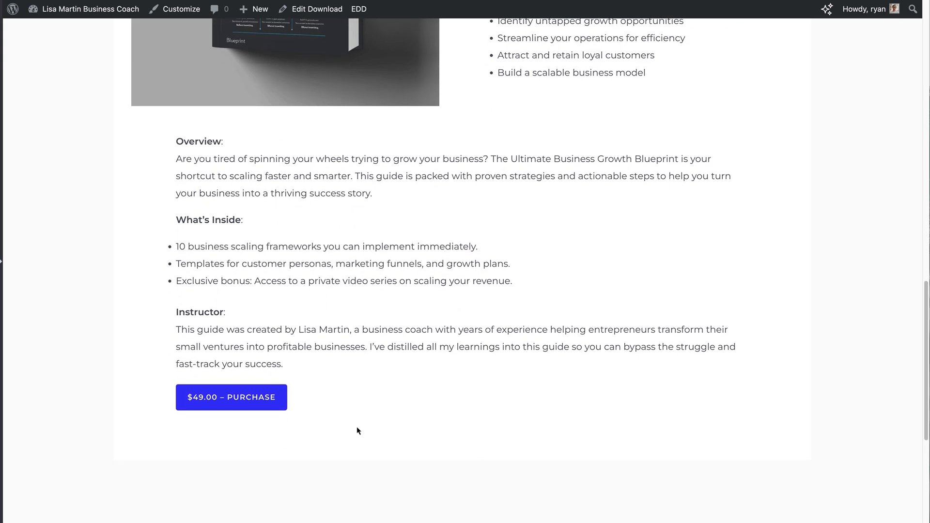
{"action": "scroll", "coordinate": [925, 402], "scroll_direction": "up", "scroll_amount": 8}
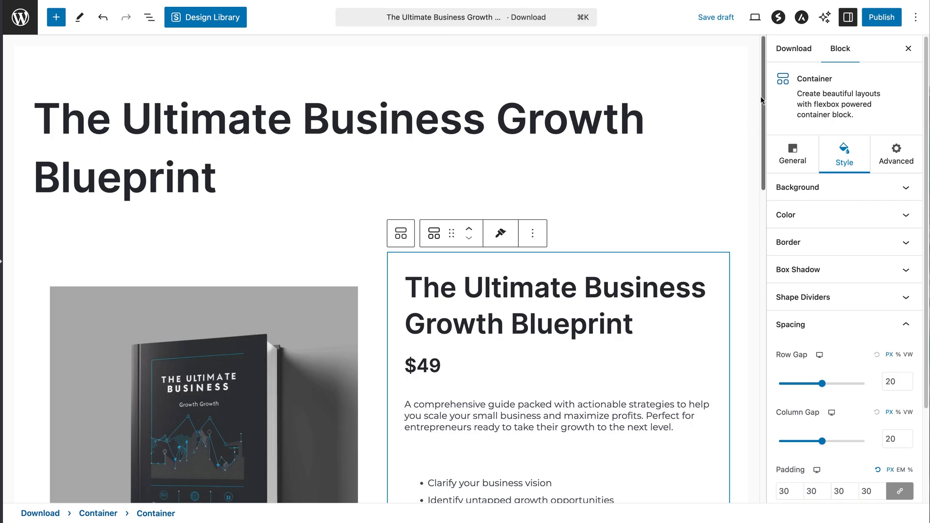
Copy the download's purchase_link shortcode from the Download settings and paste it below the benefits list
{"action": "left_click_drag", "start_coordinate": [763, 99], "coordinate": [765, 167]}
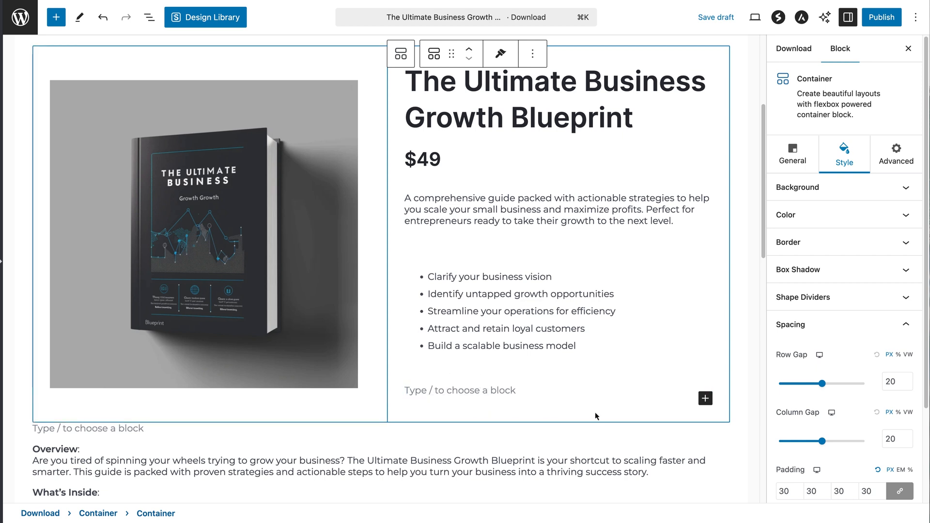
{"action": "left_click", "coordinate": [798, 55]}
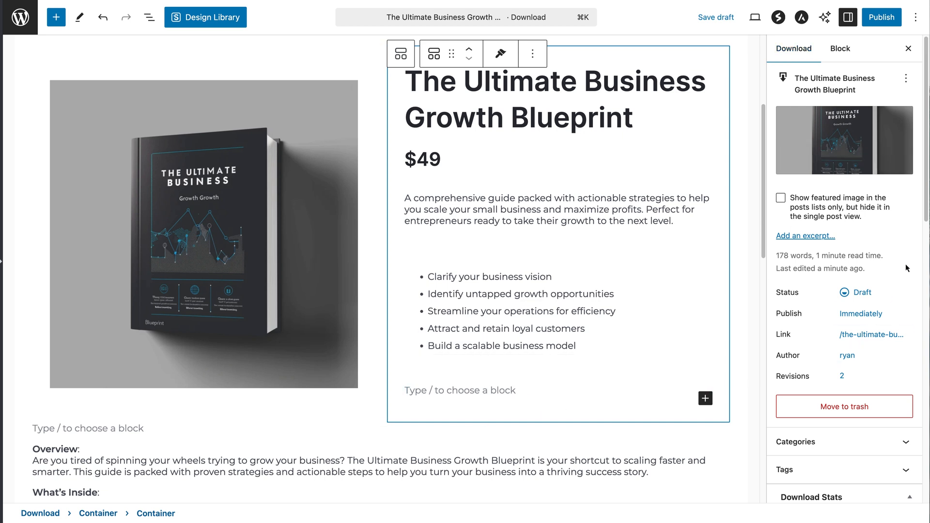
{"action": "left_click_drag", "start_coordinate": [921, 206], "coordinate": [925, 440]}
{"action": "left_click", "coordinate": [849, 380]}
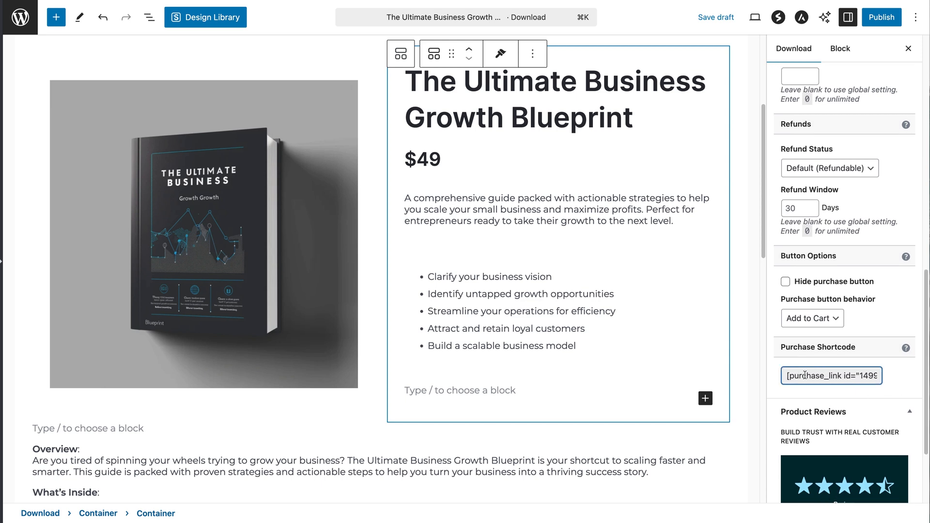
{"action": "left_click_drag", "start_coordinate": [785, 375], "coordinate": [885, 373]}
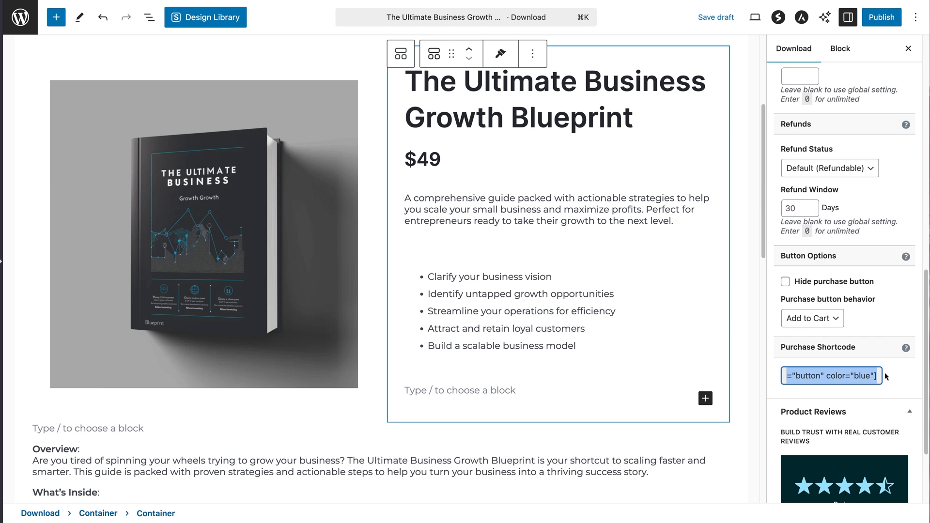
{"action": "left_click", "coordinate": [488, 391]}
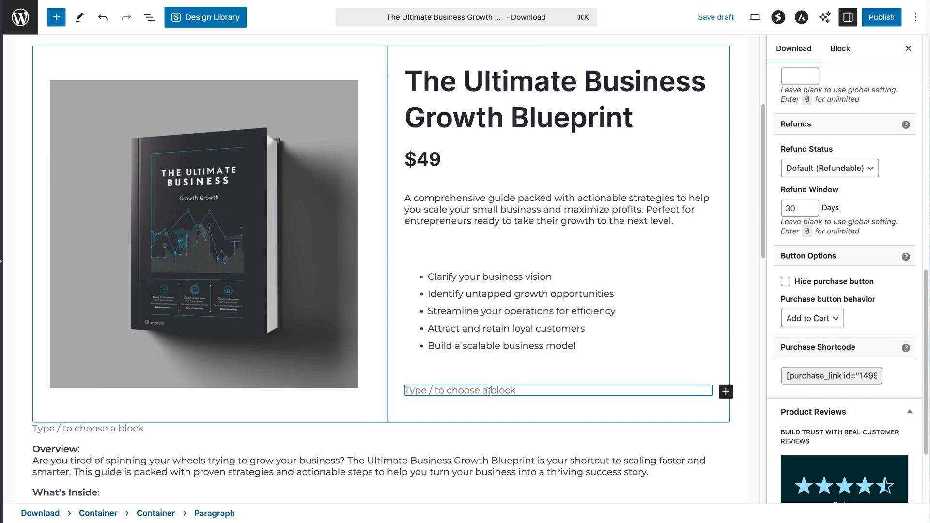
{"action": "type", "text": "[purchase_link id=\"1499\" text=\"Purchase\" style=\"button\" color=\"blue\"]"}
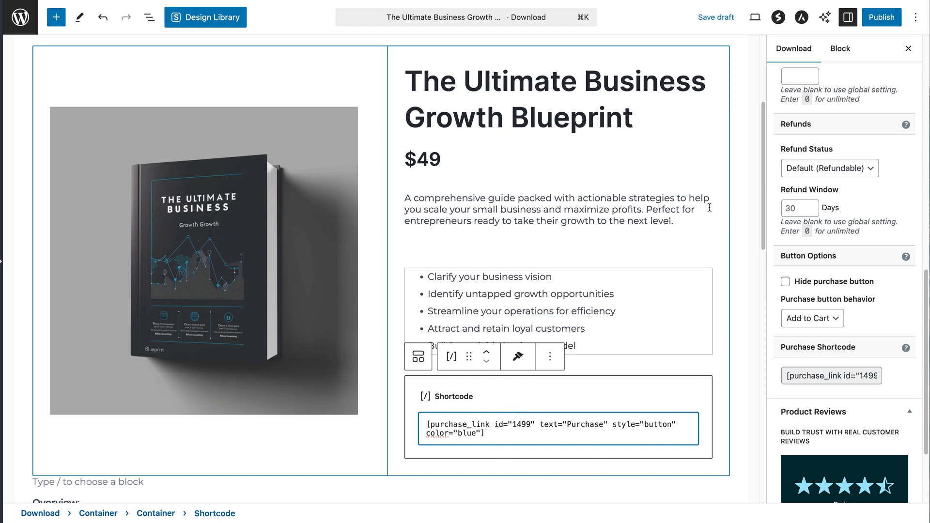
{"action": "left_click", "coordinate": [755, 17]}
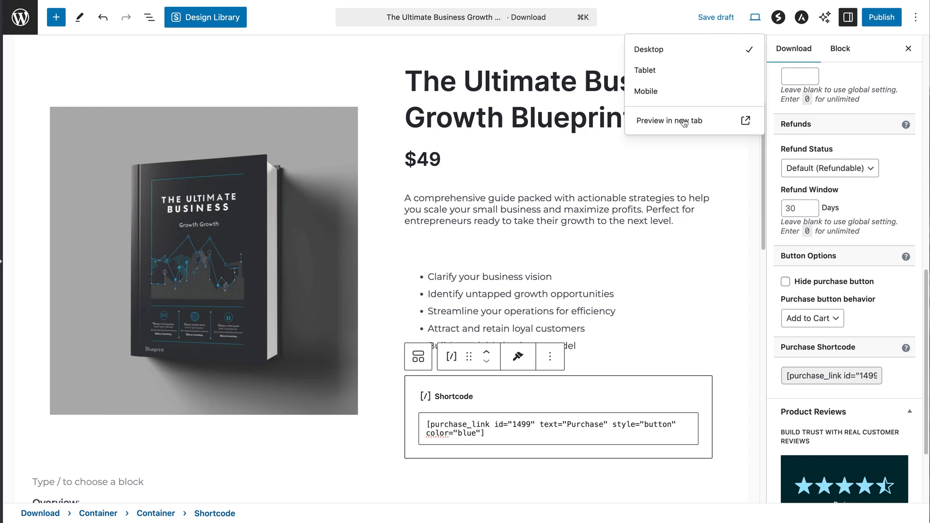
Preview the product page in a new tab, check the $49.00 Purchase button under the list, and return to the editor
{"action": "left_click", "coordinate": [683, 121]}
{"action": "scroll", "coordinate": [927, 175], "scroll_direction": "down", "scroll_amount": 5}
{"action": "left_click_drag", "start_coordinate": [927, 175], "coordinate": [928, 267]}
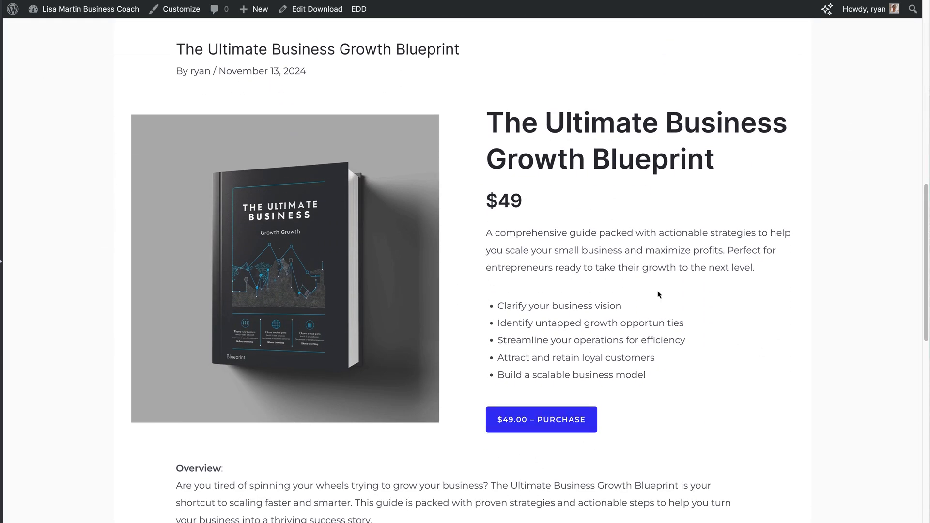
{"action": "left_click_drag", "start_coordinate": [924, 341], "coordinate": [924, 436]}
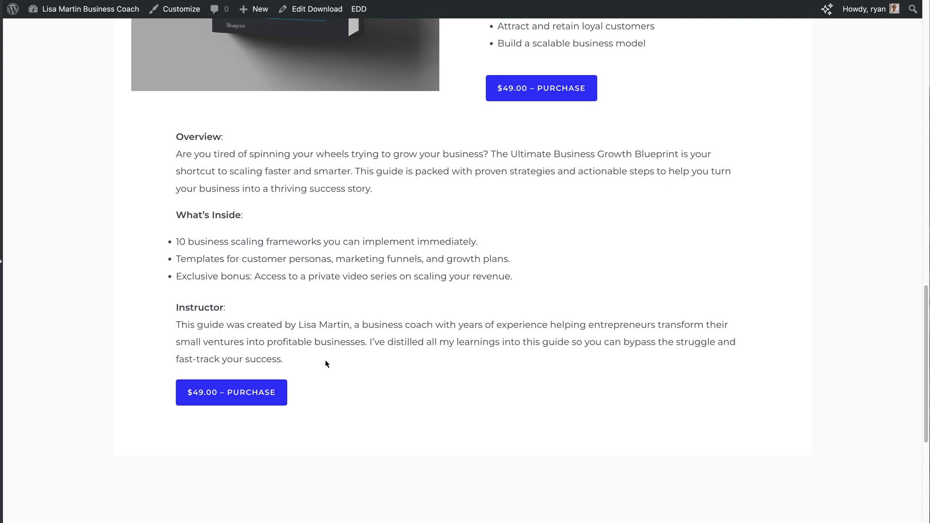
{"action": "left_click_drag", "start_coordinate": [920, 395], "coordinate": [876, 101]}
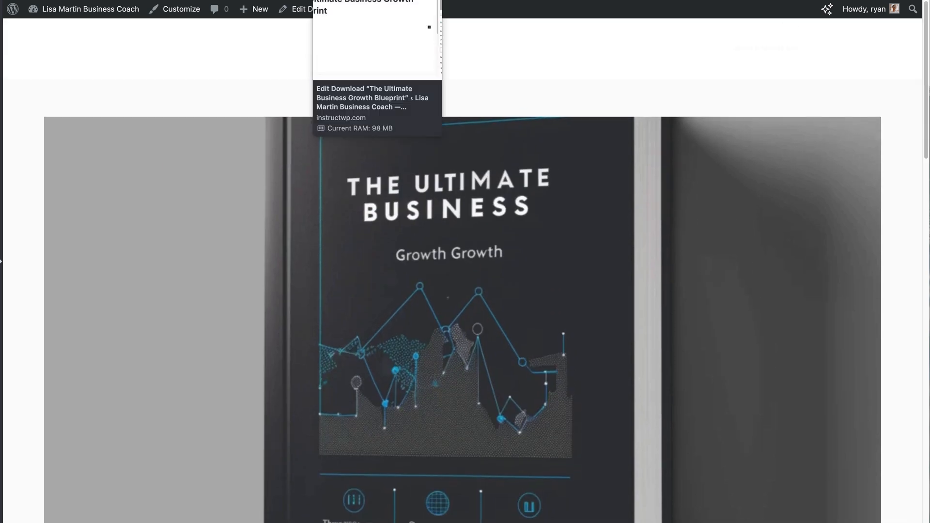
{"action": "left_click", "coordinate": [380, 0]}
Keep the download's Product Type Options set to Single Product
{"action": "left_click", "coordinate": [747, 49]}
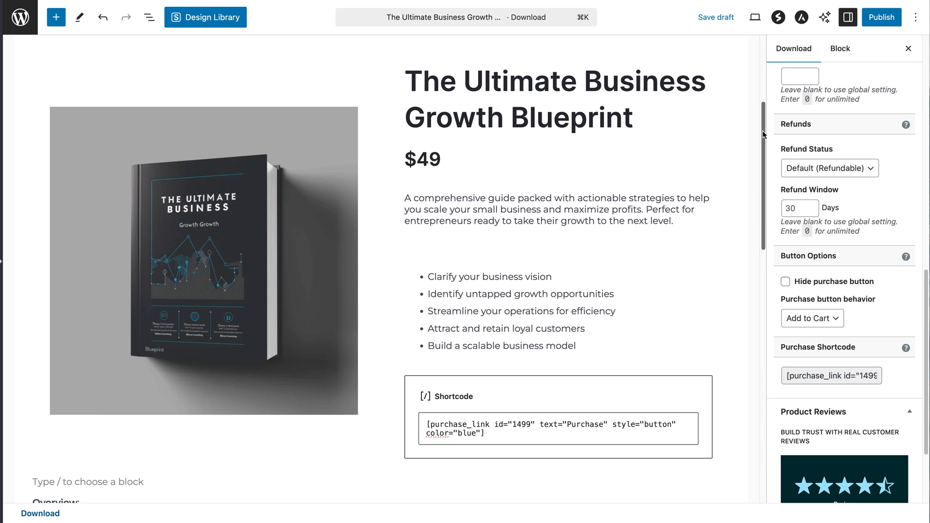
{"action": "left_click_drag", "start_coordinate": [762, 135], "coordinate": [744, 373]}
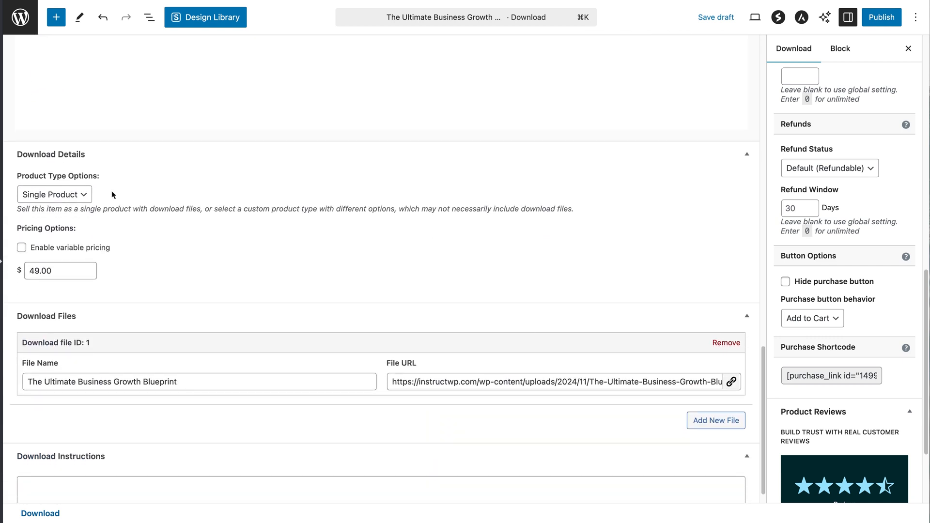
{"action": "left_click", "coordinate": [83, 196]}
{"action": "left_click", "coordinate": [75, 196]}
{"action": "left_click", "coordinate": [117, 226]}
Keep the purchase button behaviour set to Add to Cart
{"action": "scroll", "coordinate": [762, 369], "scroll_direction": "down", "scroll_amount": 2}
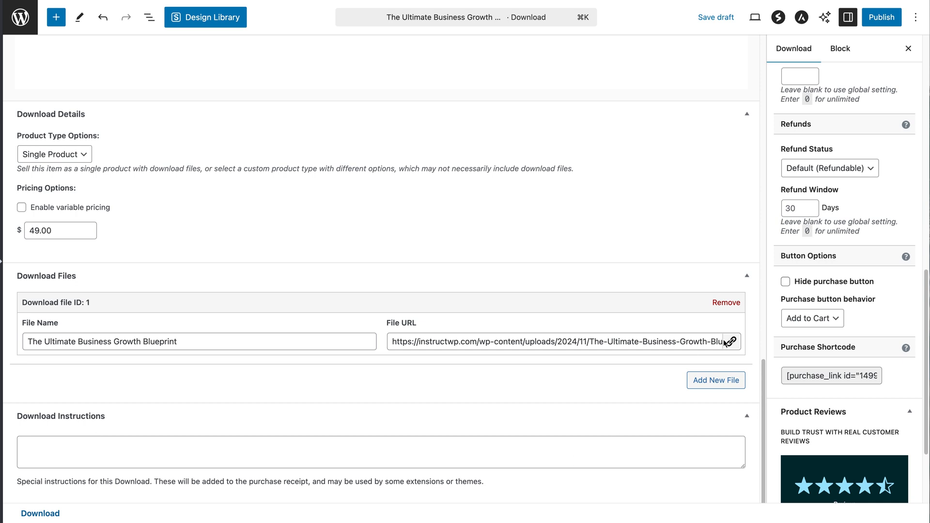
{"action": "left_click_drag", "start_coordinate": [927, 298], "coordinate": [925, 235]}
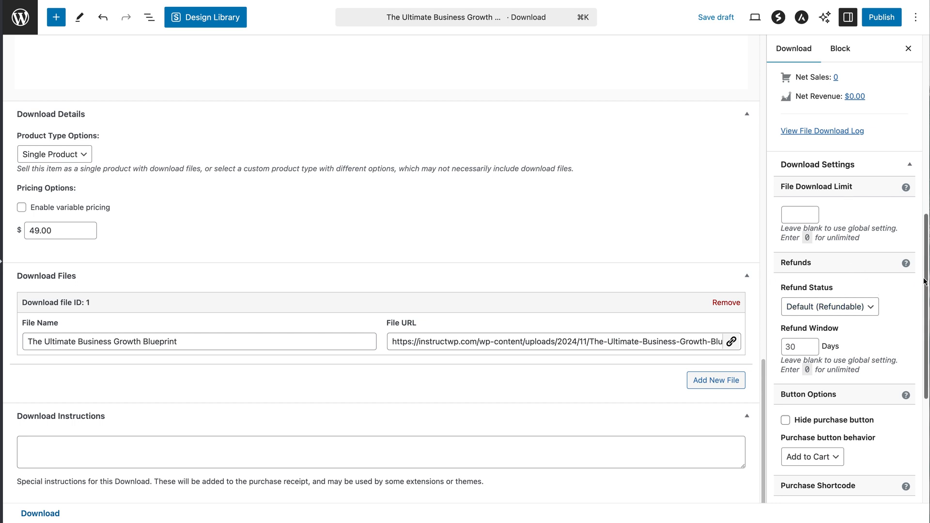
{"action": "scroll", "coordinate": [927, 279], "scroll_direction": "down", "scroll_amount": 1}
{"action": "scroll", "coordinate": [927, 279], "scroll_direction": "down", "scroll_amount": 2}
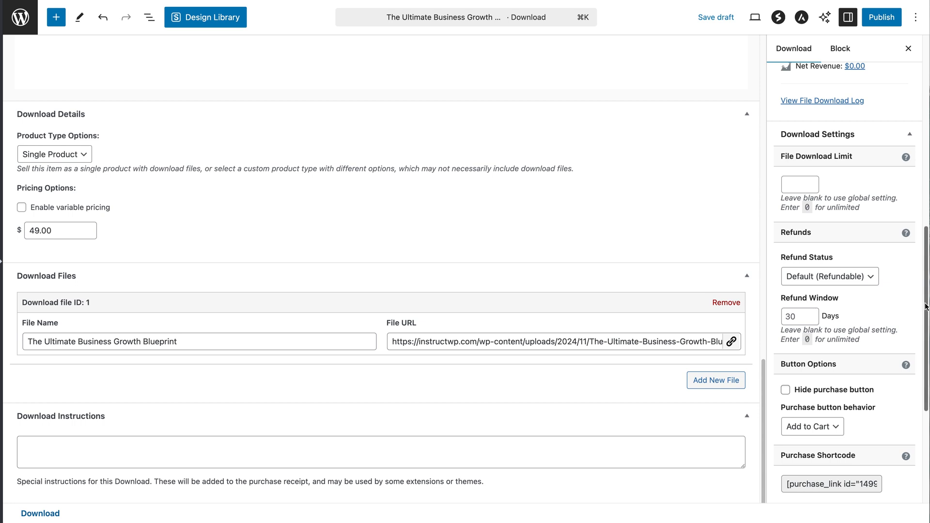
{"action": "scroll", "coordinate": [923, 315], "scroll_direction": "down", "scroll_amount": 2}
{"action": "scroll", "coordinate": [924, 319], "scroll_direction": "down", "scroll_amount": 5}
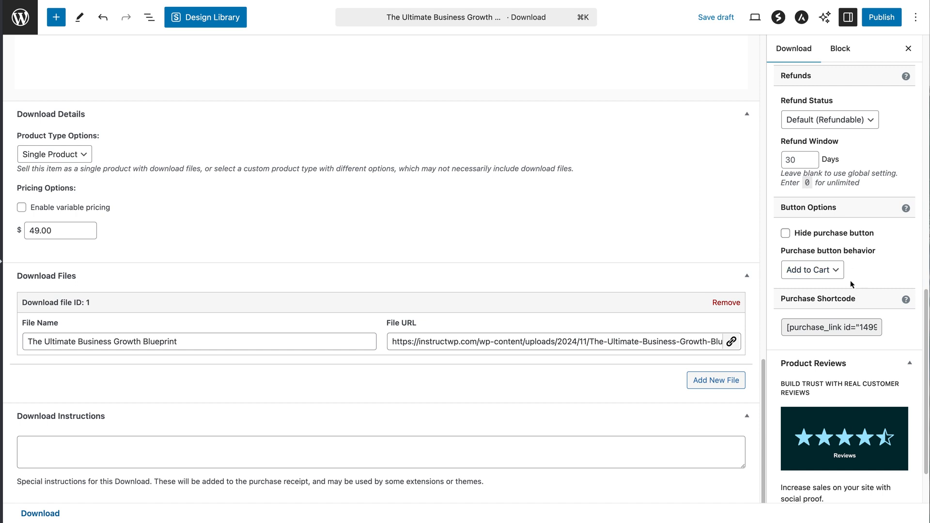
{"action": "left_click", "coordinate": [840, 274]}
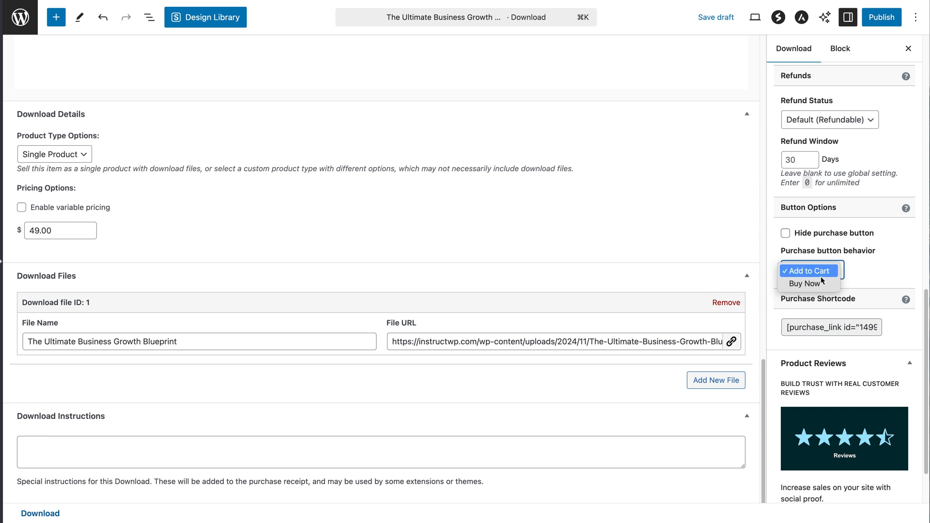
{"action": "left_click", "coordinate": [884, 285]}
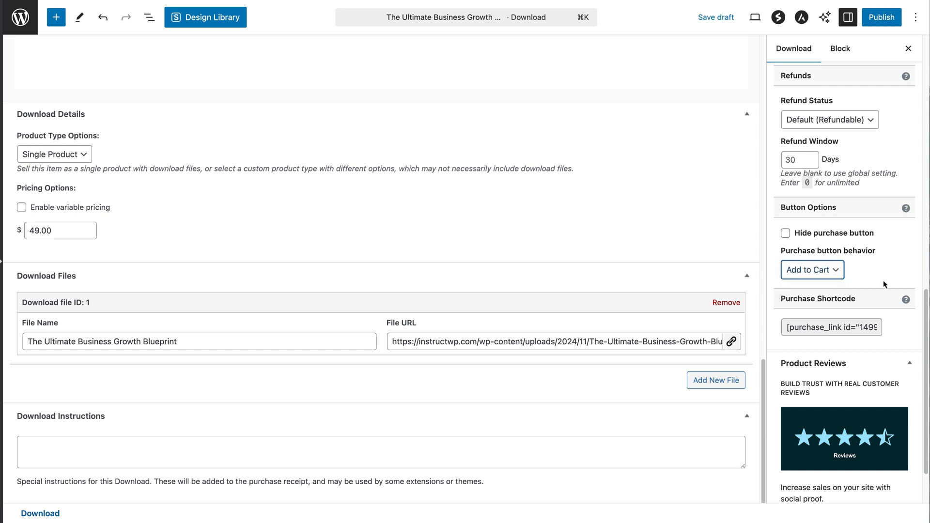
Save the download as a draft
{"action": "scroll", "coordinate": [886, 218], "scroll_direction": "up", "scroll_amount": 10}
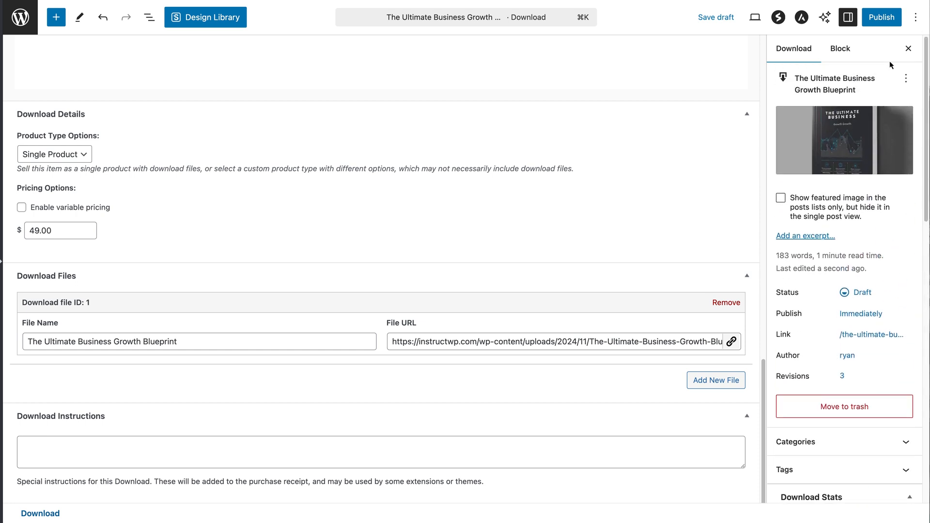
{"action": "left_click_drag", "start_coordinate": [763, 411], "coordinate": [706, 63]}
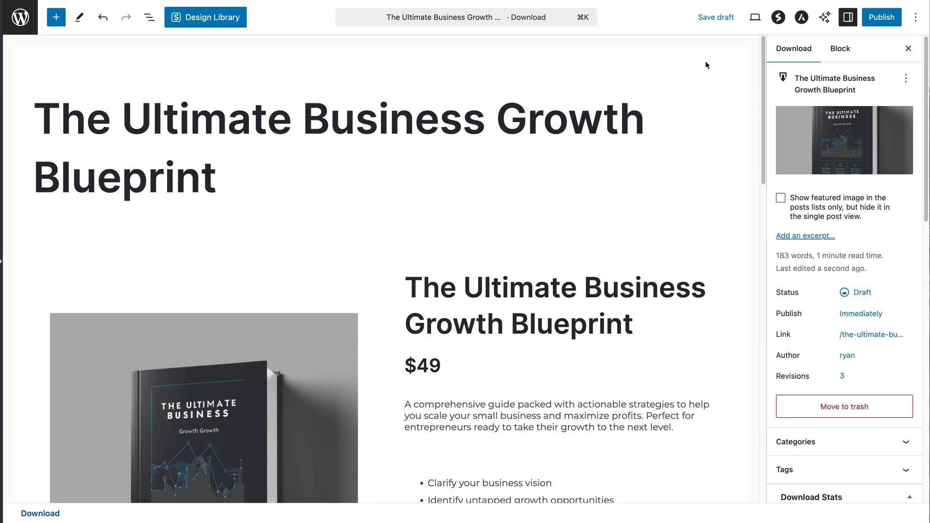
{"action": "left_click", "coordinate": [716, 19]}
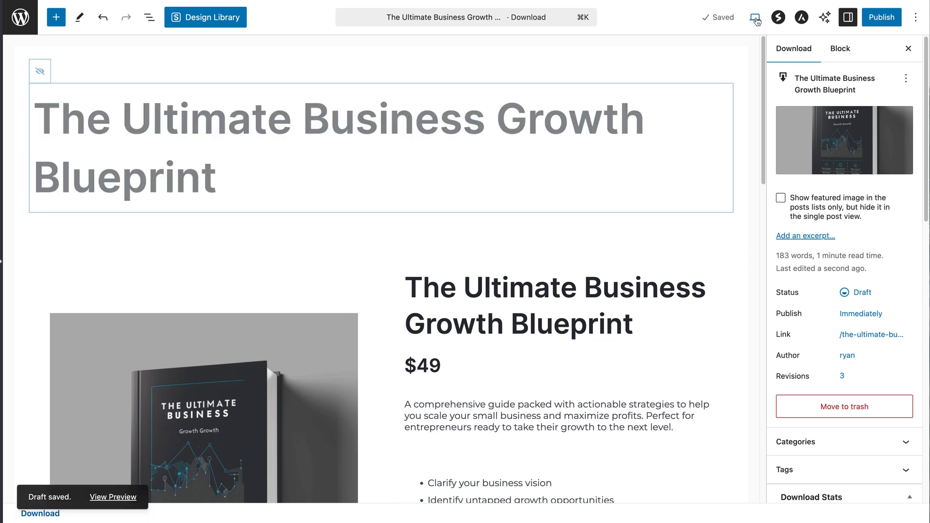
{"action": "left_click", "coordinate": [755, 19]}
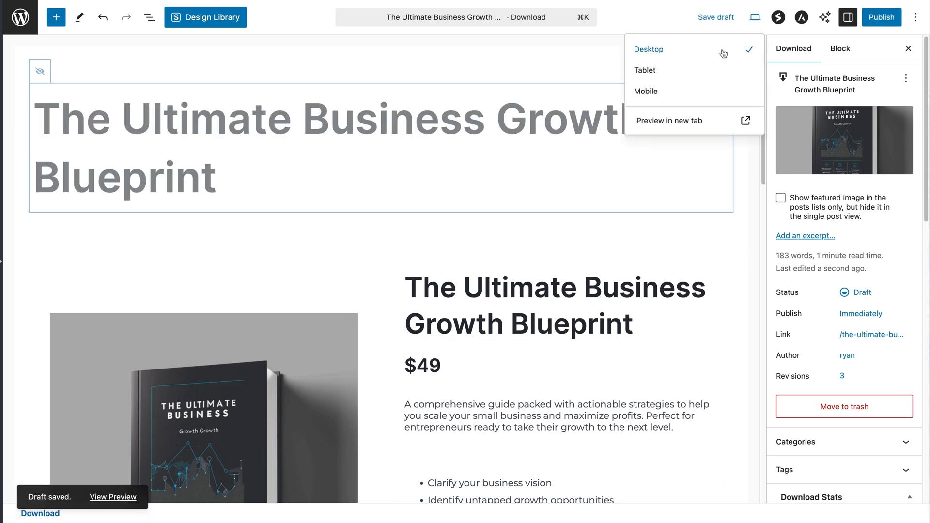
Preview the saved draft, then open the Customizer's Easy Digital Downloads > Single Product settings
{"action": "left_click", "coordinate": [672, 119]}
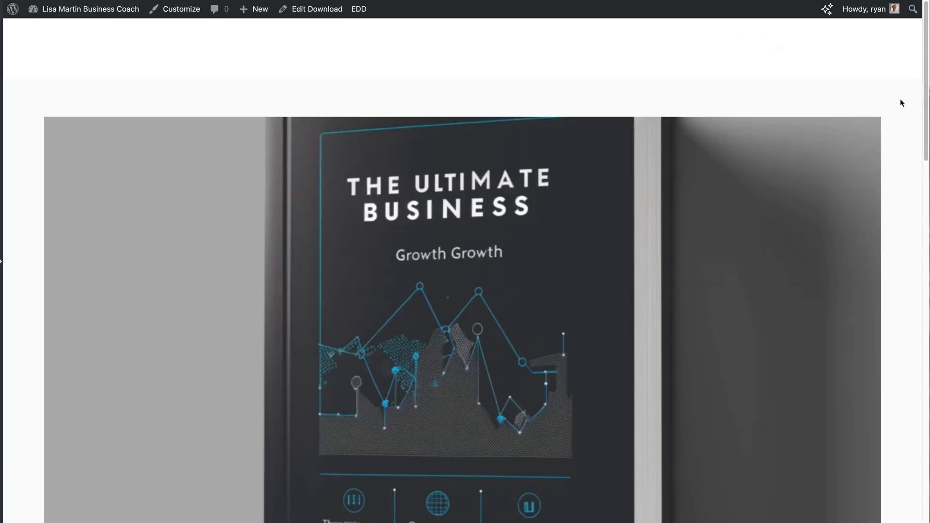
{"action": "left_click", "coordinate": [178, 19]}
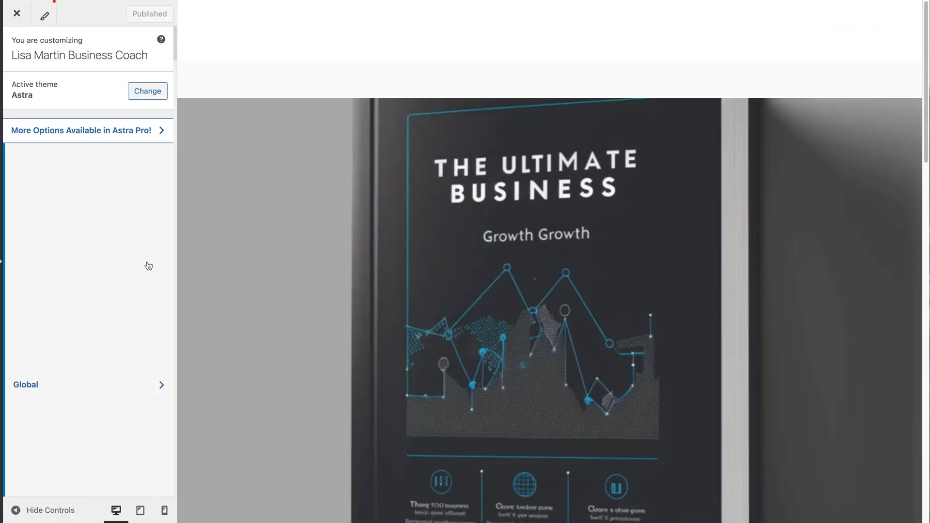
{"action": "scroll", "coordinate": [149, 266], "scroll_direction": "down", "scroll_amount": 1}
{"action": "scroll", "coordinate": [149, 265], "scroll_direction": "down", "scroll_amount": 5}
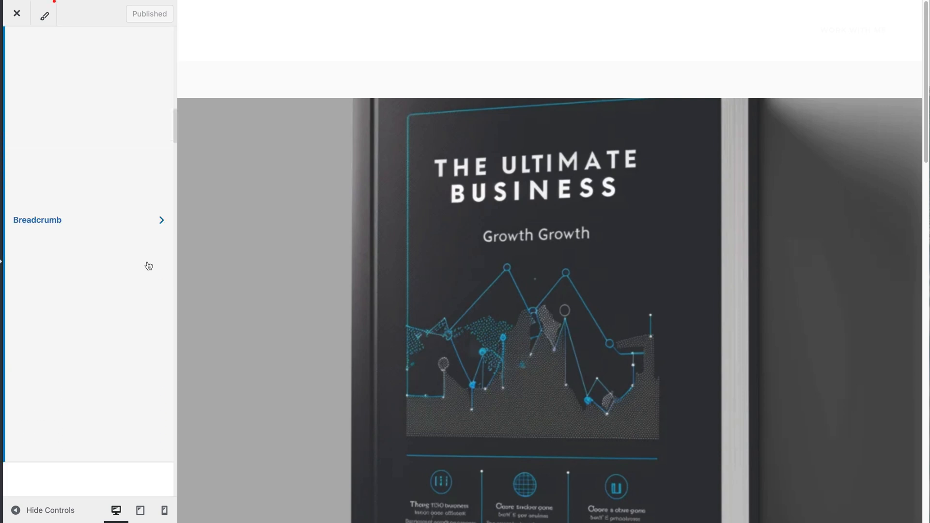
{"action": "scroll", "coordinate": [148, 266], "scroll_direction": "down", "scroll_amount": 6}
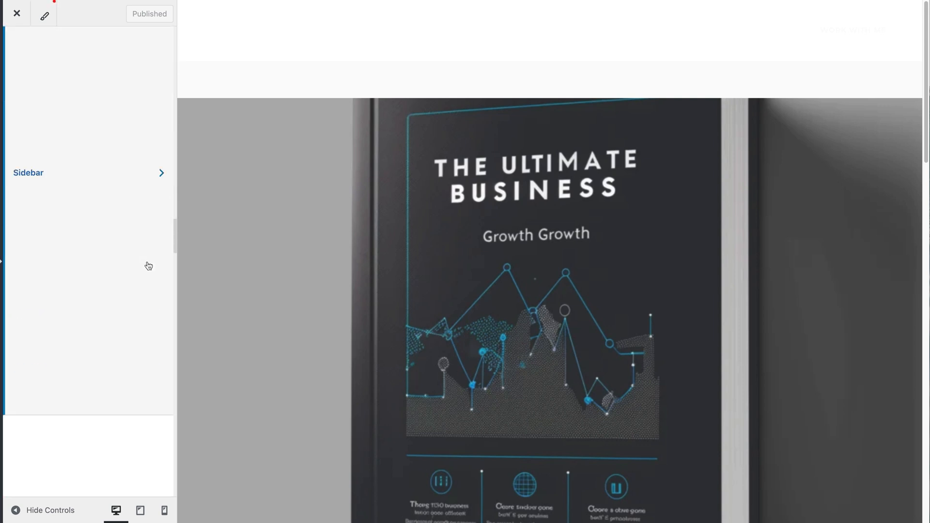
{"action": "scroll", "coordinate": [149, 266], "scroll_direction": "down", "scroll_amount": 3}
{"action": "left_click", "coordinate": [97, 230]}
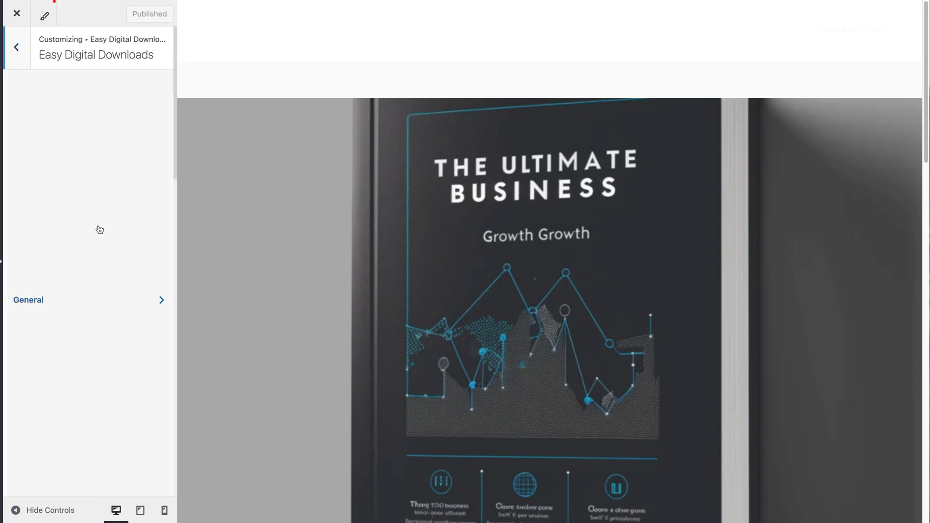
{"action": "scroll", "coordinate": [173, 152], "scroll_direction": "down", "scroll_amount": 5}
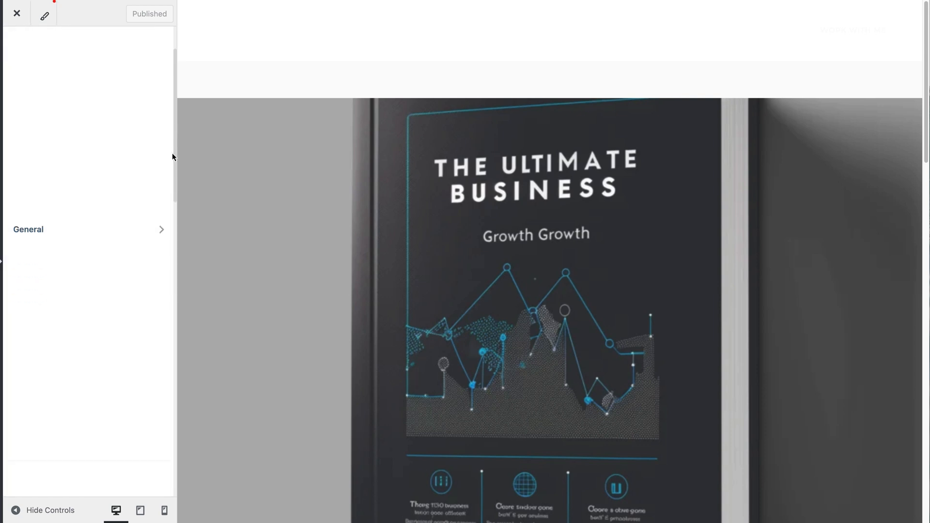
{"action": "left_click_drag", "start_coordinate": [178, 229], "coordinate": [193, 339]}
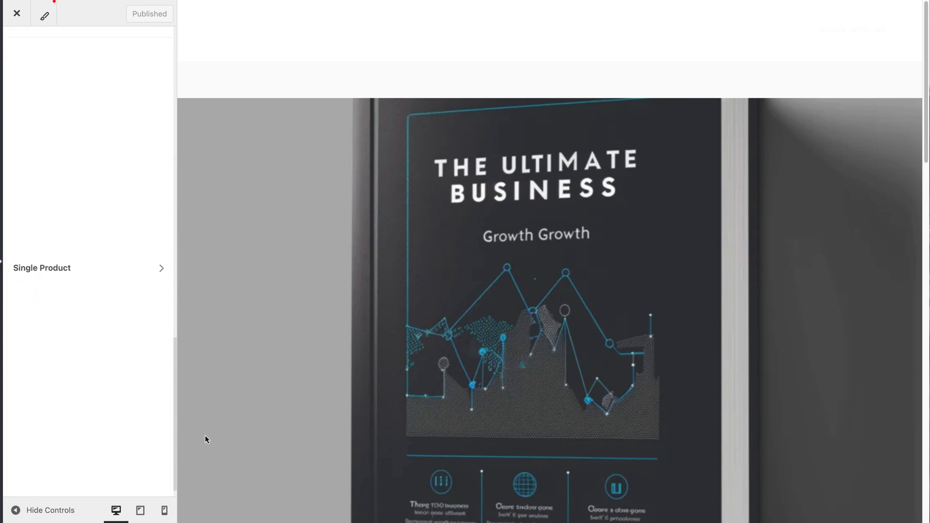
{"action": "left_click", "coordinate": [92, 316]}
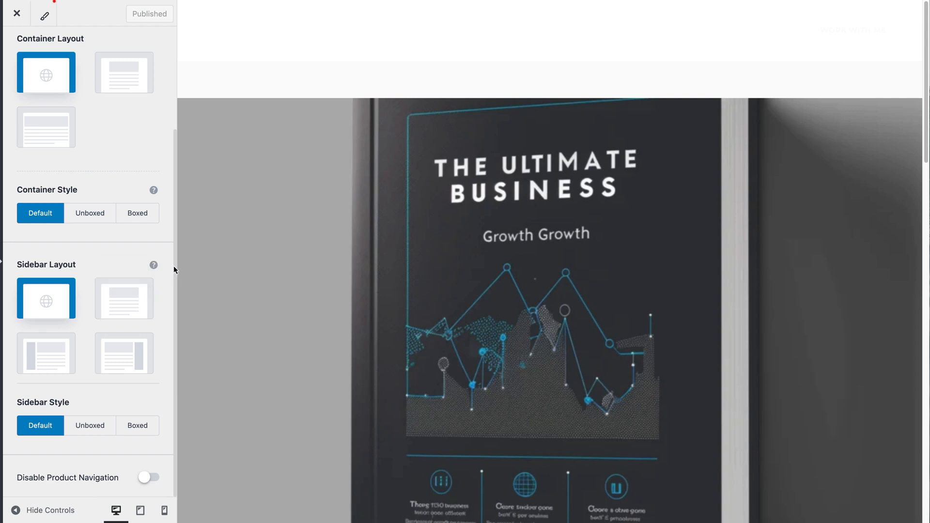
{"action": "scroll", "coordinate": [173, 265], "scroll_direction": "up", "scroll_amount": 3}
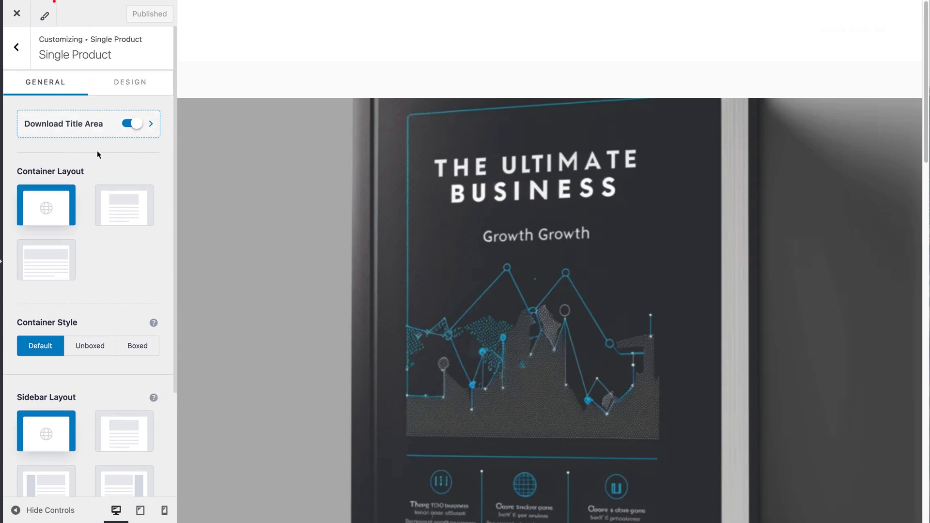
Turn off the Download Title Area, give the primary header a dark #434856 background, and publish
{"action": "left_click", "coordinate": [128, 124]}
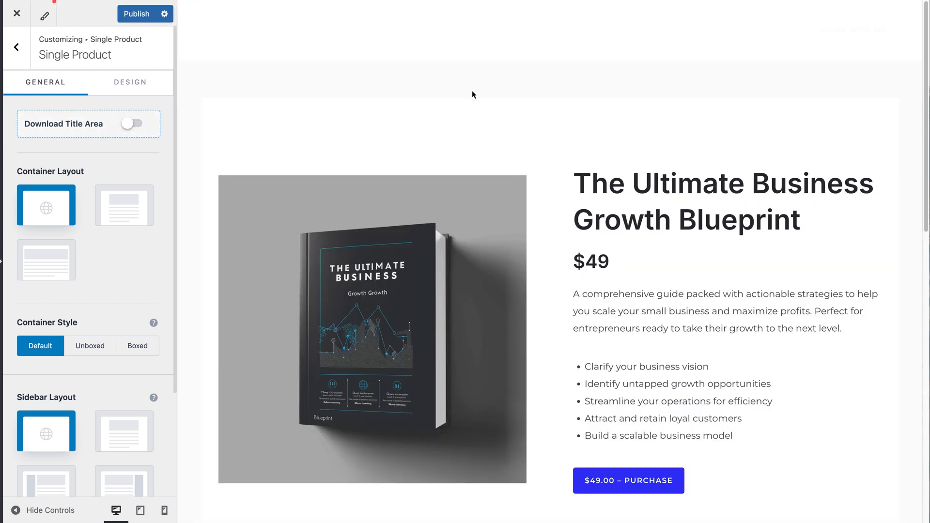
{"action": "mouse_move", "coordinate": [253, 40]}
{"action": "left_click", "coordinate": [189, 14]}
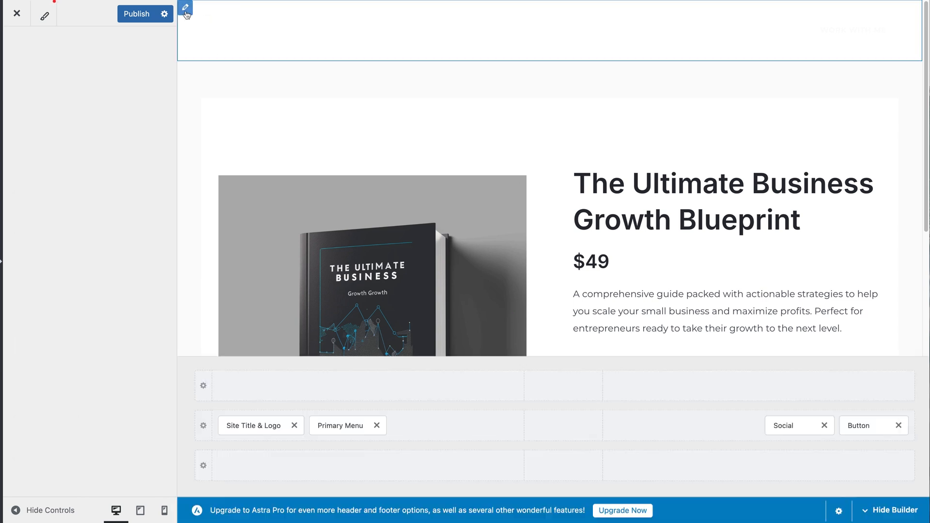
{"action": "left_click", "coordinate": [146, 79]}
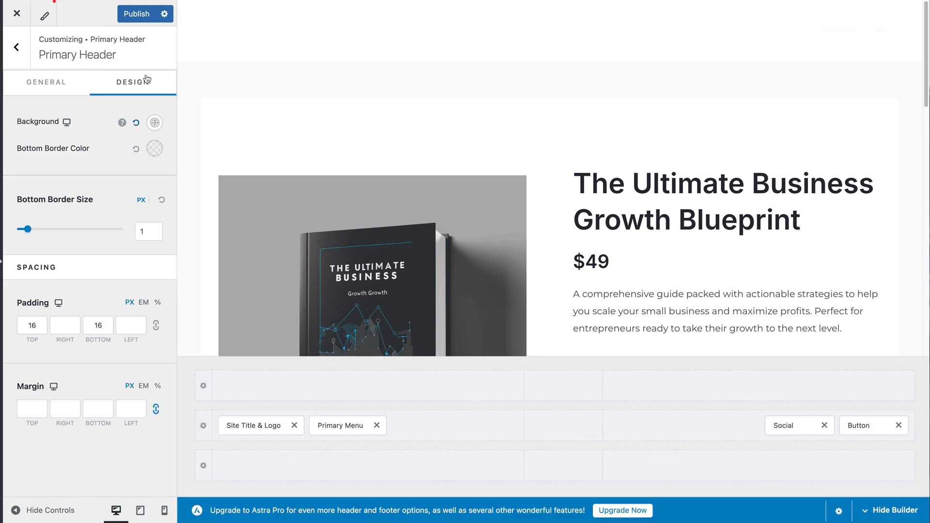
{"action": "left_click", "coordinate": [155, 122]}
{"action": "left_click", "coordinate": [76, 179]}
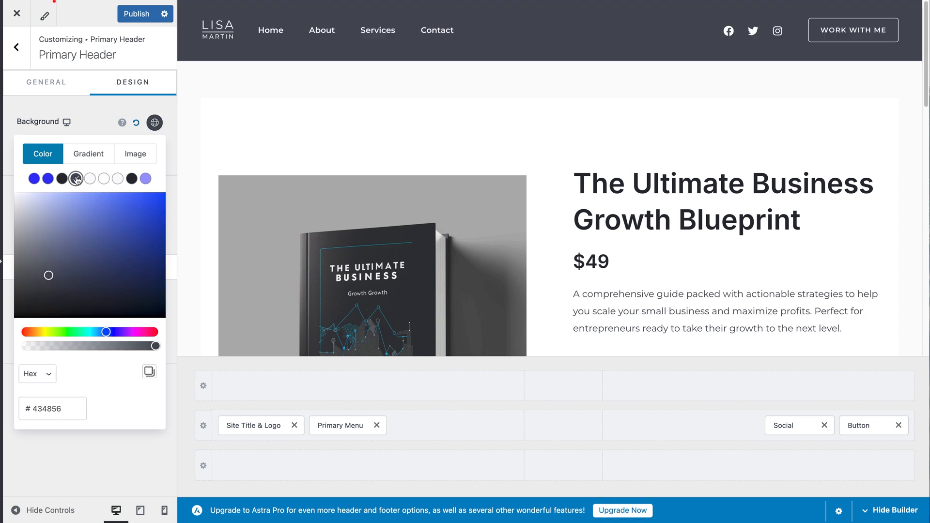
{"action": "left_click", "coordinate": [154, 122]}
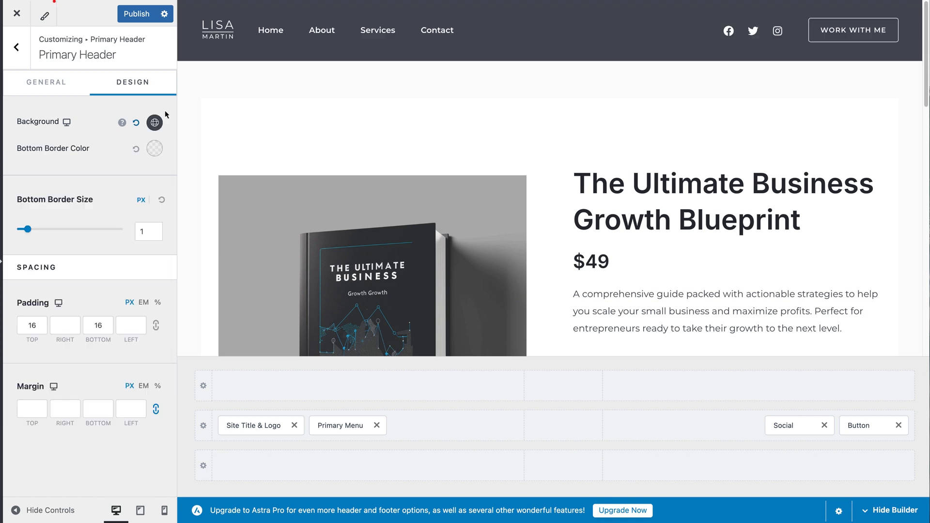
{"action": "left_click", "coordinate": [140, 15]}
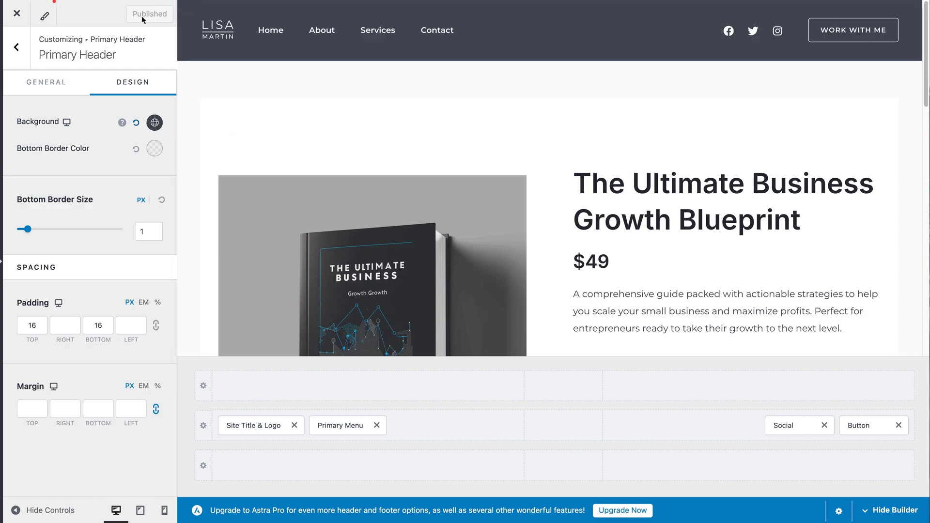
{"action": "left_click", "coordinate": [17, 15]}
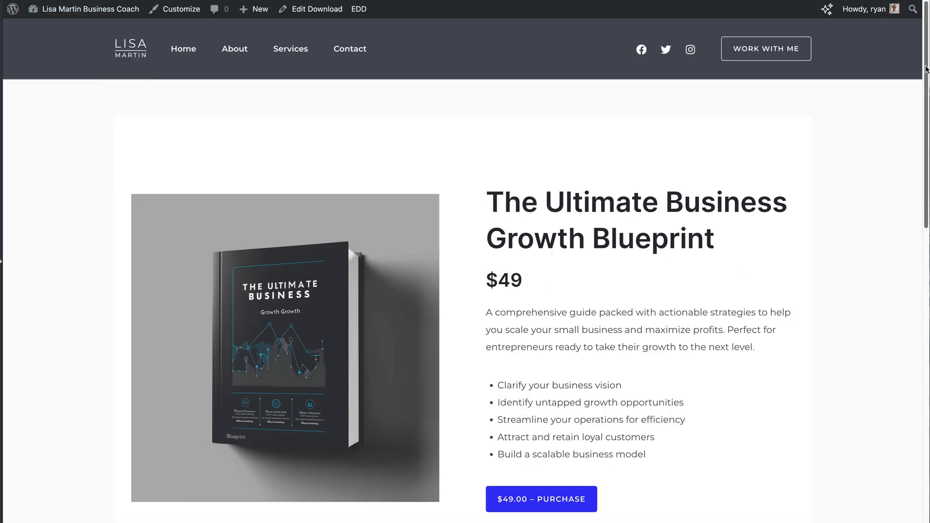
{"action": "scroll", "coordinate": [925, 73], "scroll_direction": "down", "scroll_amount": 1}
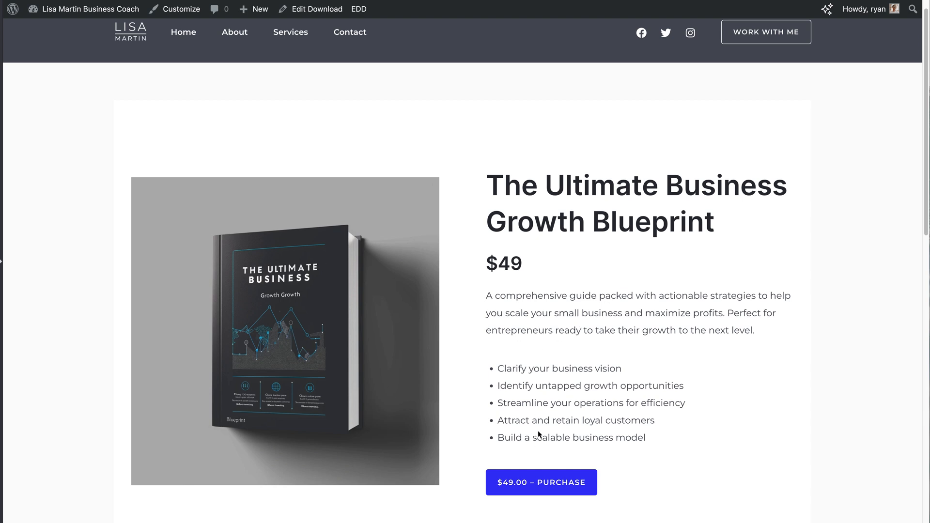
{"action": "scroll", "coordinate": [800, 332], "scroll_direction": "down", "scroll_amount": 3}
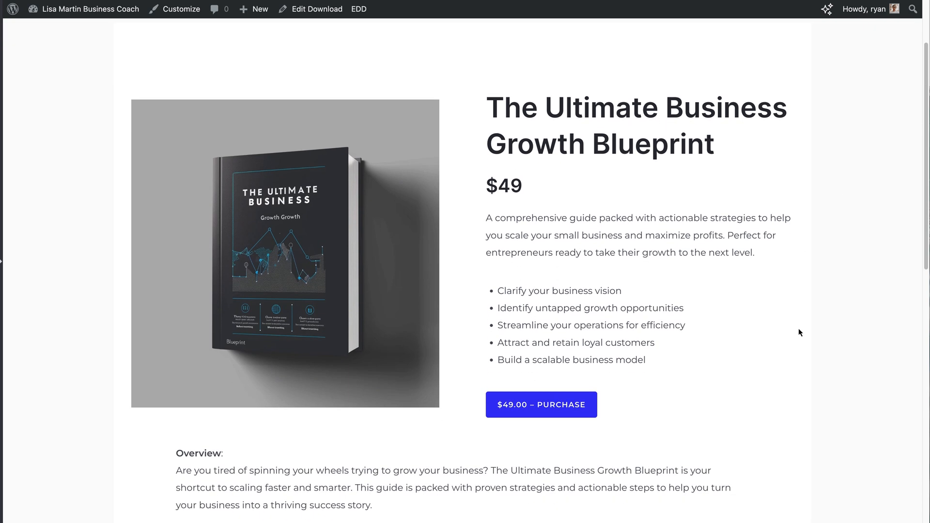
{"action": "scroll", "coordinate": [927, 243], "scroll_direction": "down", "scroll_amount": 1}
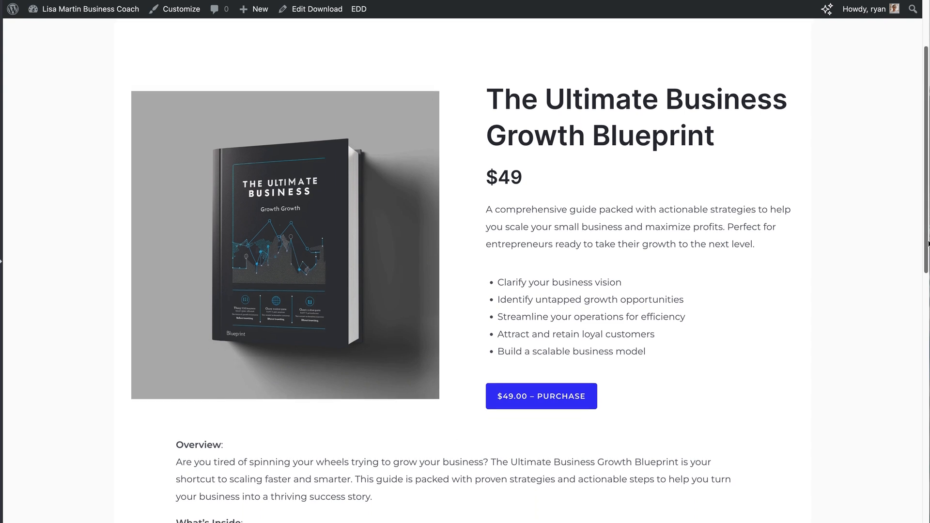
{"action": "scroll", "coordinate": [928, 243], "scroll_direction": "down", "scroll_amount": 6}
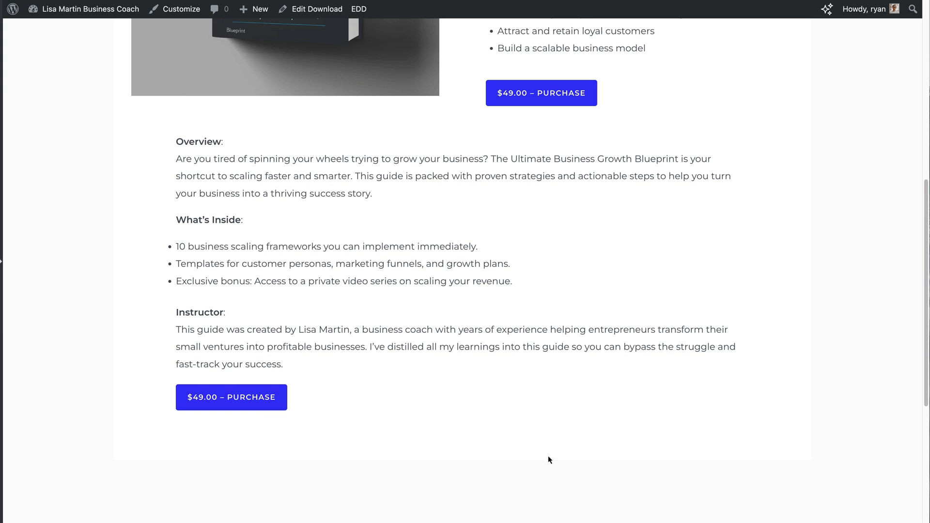
{"action": "left_click_drag", "start_coordinate": [927, 350], "coordinate": [917, 165]}
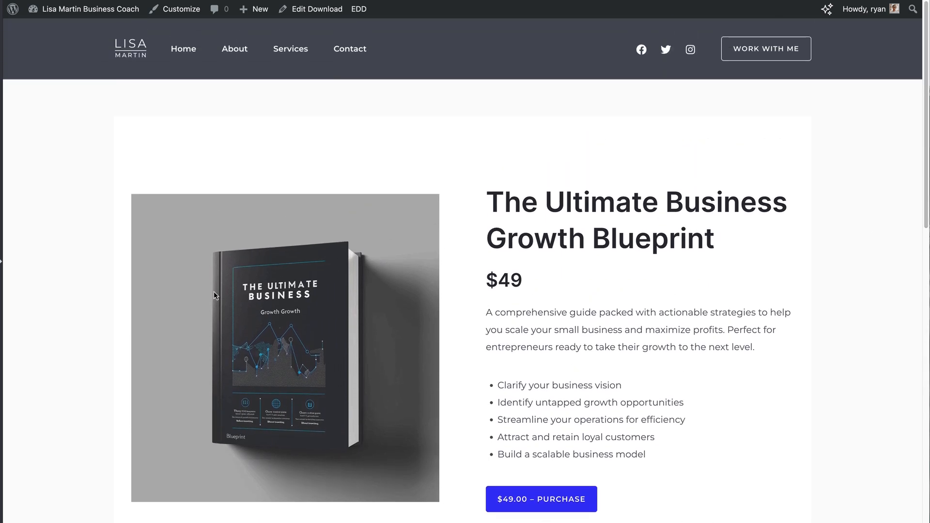
Publish The Ultimate Business Growth Blueprint download and open its live product page
{"action": "left_click", "coordinate": [310, 10]}
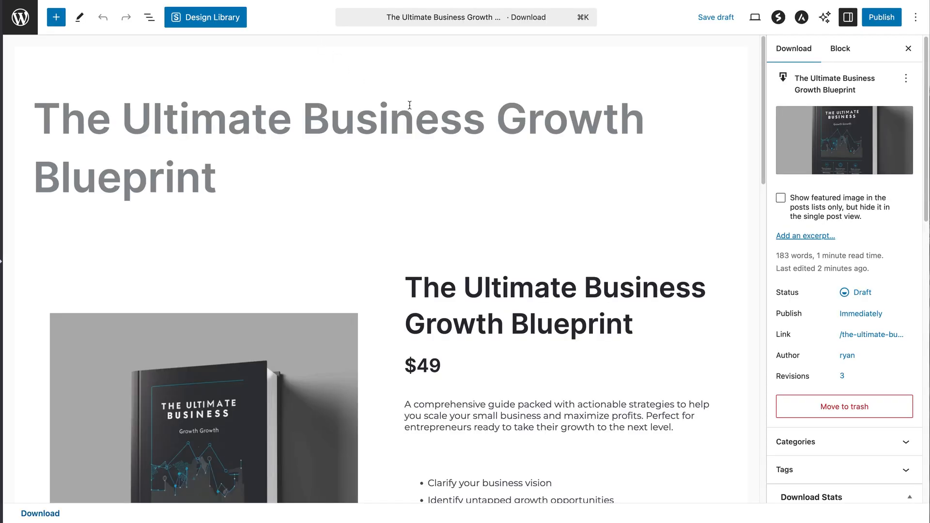
{"action": "left_click", "coordinate": [879, 22]}
{"action": "left_click", "coordinate": [879, 21]}
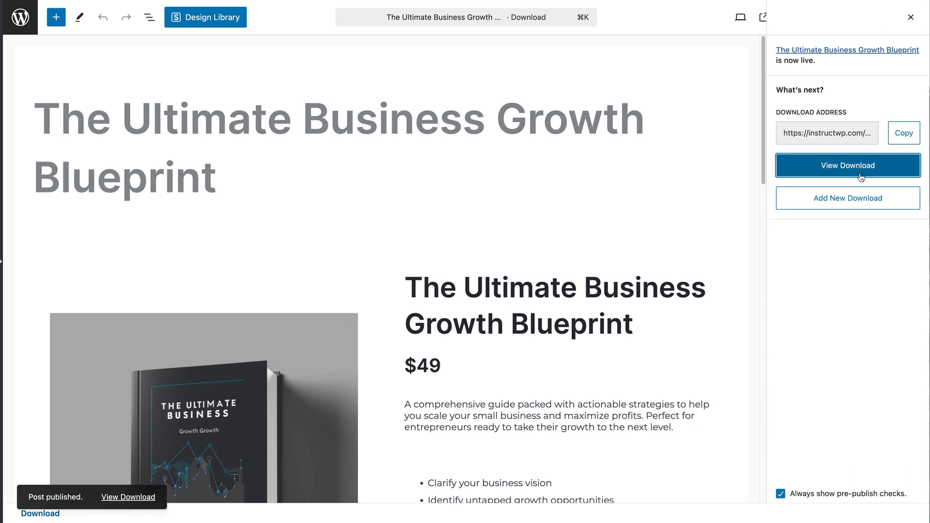
{"action": "left_click", "coordinate": [861, 166]}
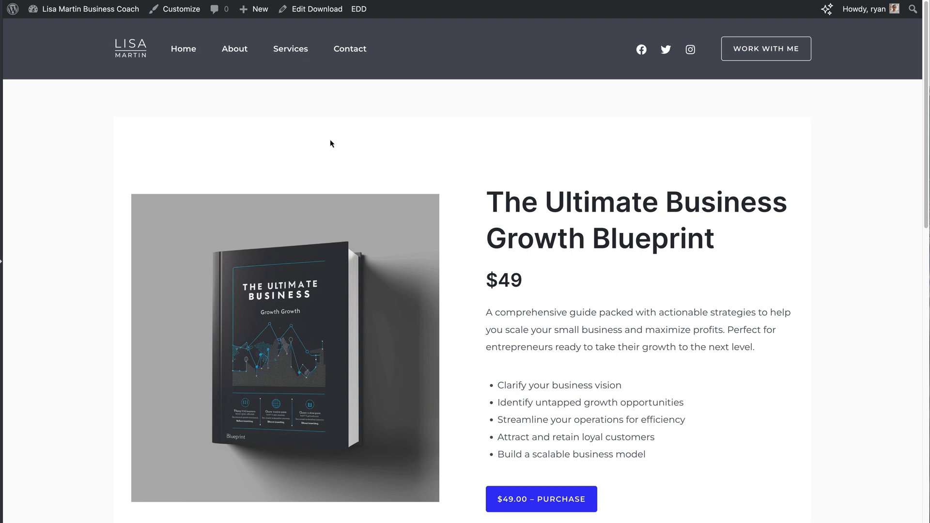
Create a new page titled 'Shop'
{"action": "mouse_move", "coordinate": [245, 12]}
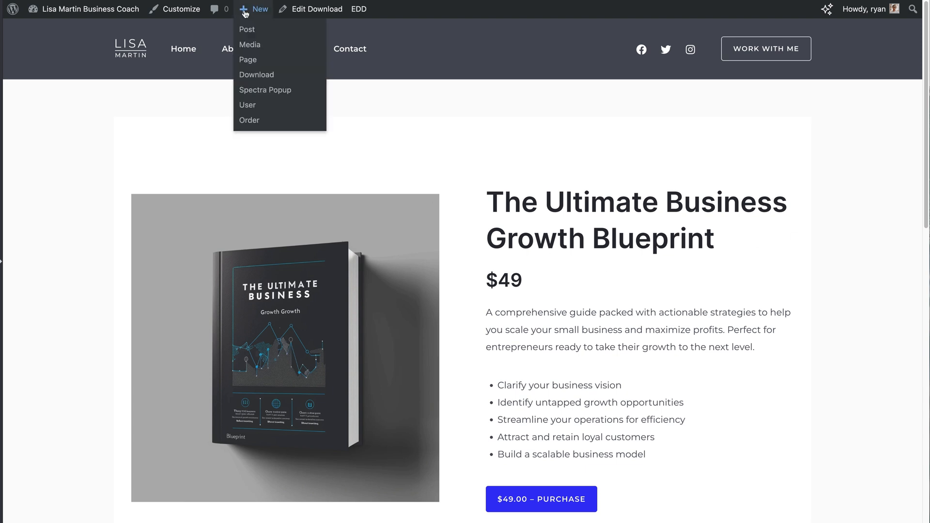
{"action": "left_click", "coordinate": [249, 60]}
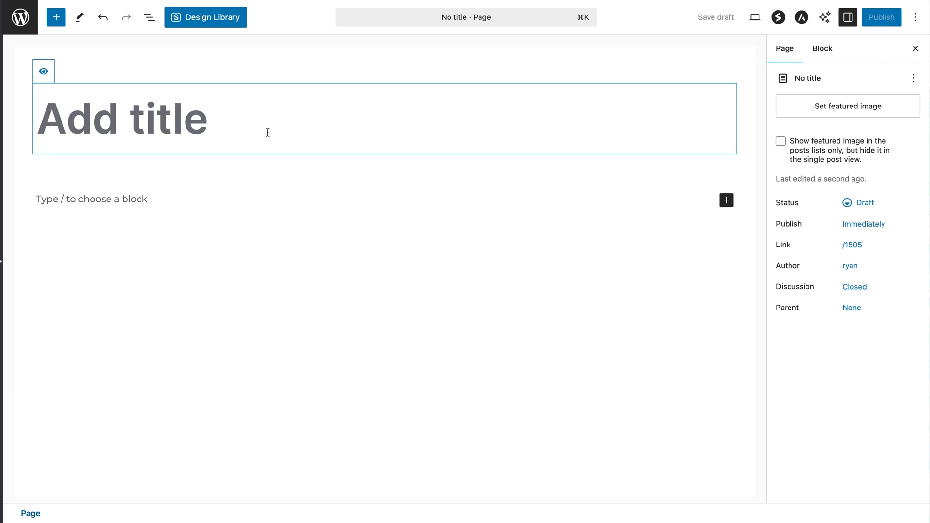
{"action": "type", "text": "Shop"}
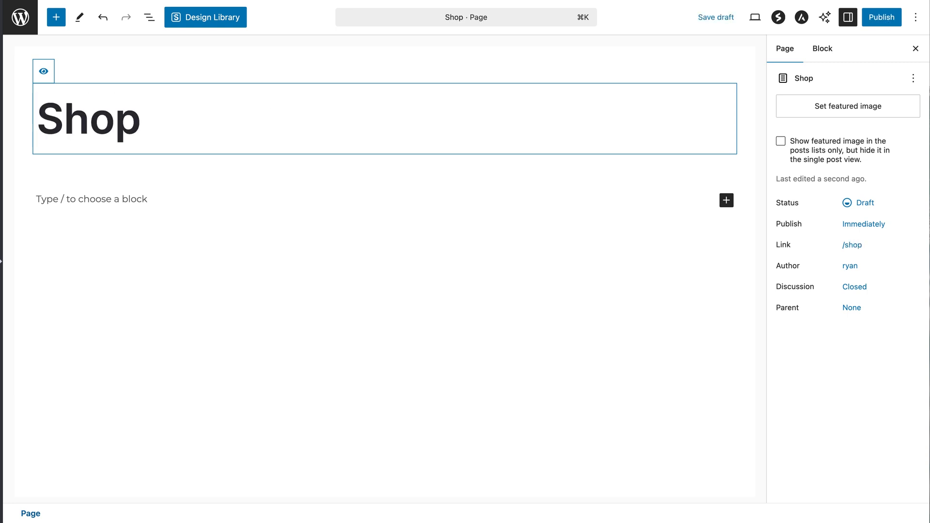
Insert an EDD Products block via /edd to list The Ultimate Business Growth Blueprint
{"action": "left_click", "coordinate": [162, 197]}
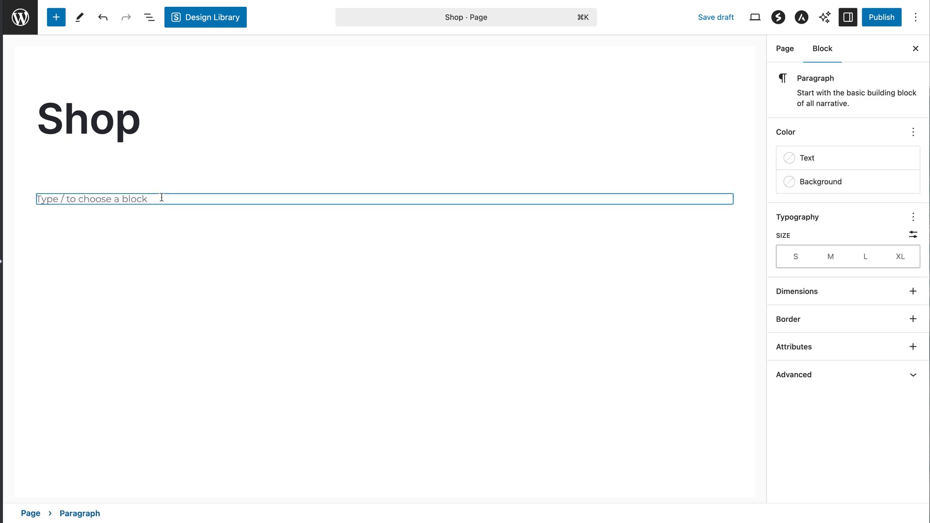
{"action": "type", "text": "/"}
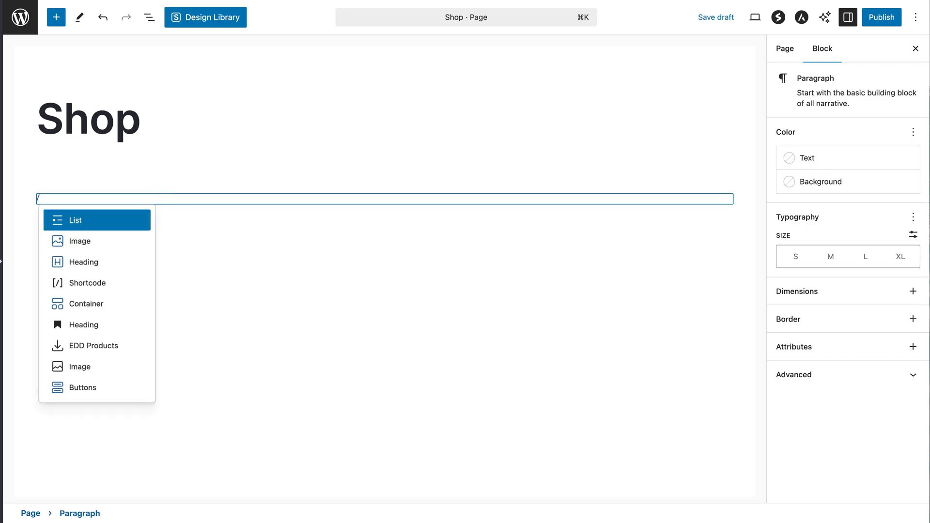
{"action": "type", "text": "ee"}
{"action": "key", "text": "BackSpace"}
{"action": "type", "text": "dd"}
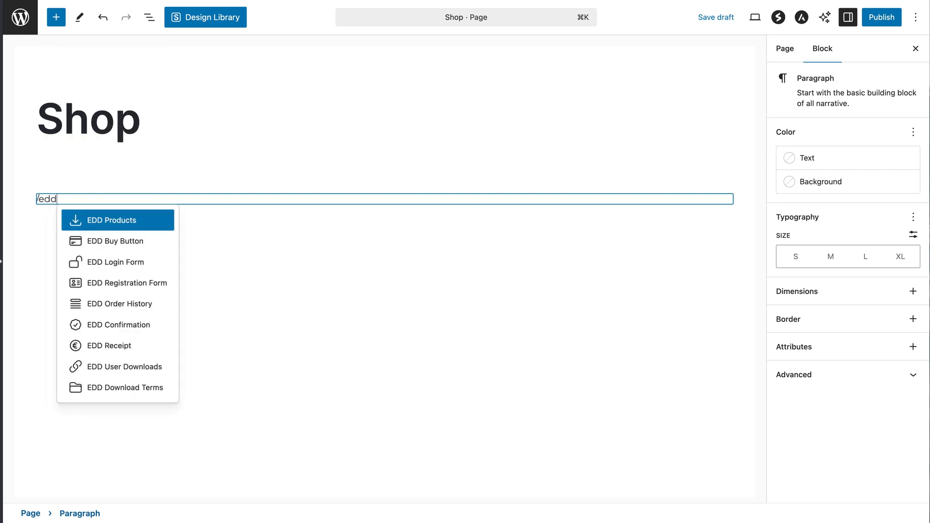
{"action": "left_click", "coordinate": [146, 227]}
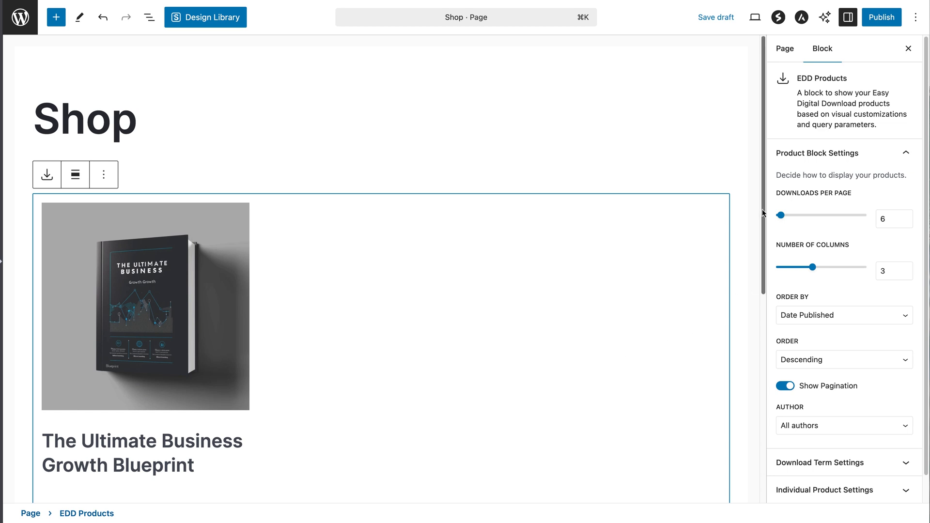
Adjust the product column count in the EDD Products block settings
{"action": "scroll", "coordinate": [760, 232], "scroll_direction": "down", "scroll_amount": 2}
{"action": "left_click_drag", "start_coordinate": [760, 230], "coordinate": [753, 292]}
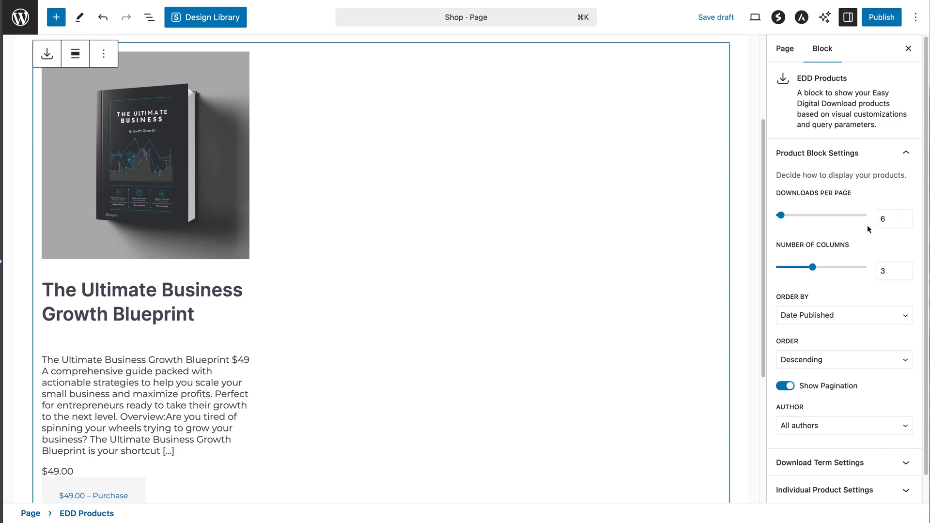
{"action": "left_click", "coordinate": [812, 268]}
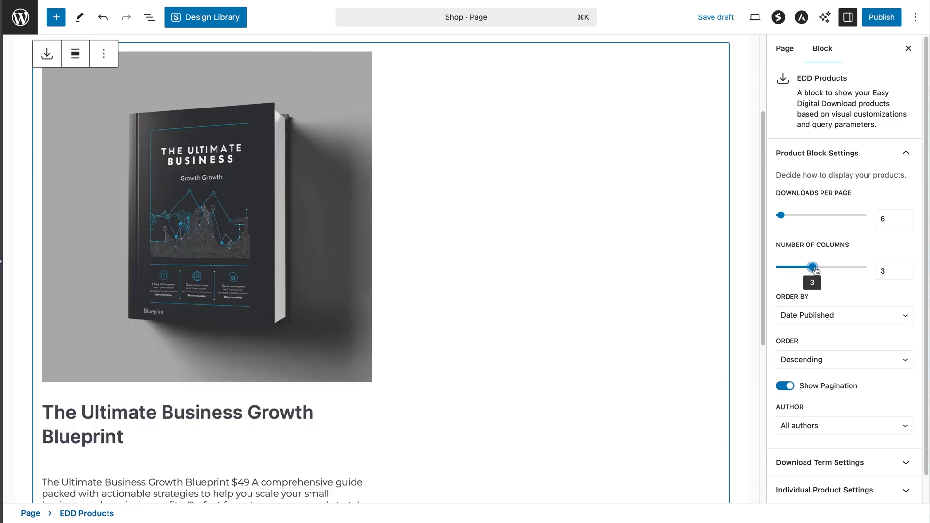
{"action": "mouse_move", "coordinate": [814, 268]}
{"action": "left_mouse_down"}
{"action": "mouse_move", "coordinate": [847, 270]}
{"action": "mouse_move", "coordinate": [816, 273]}
{"action": "left_mouse_up"}
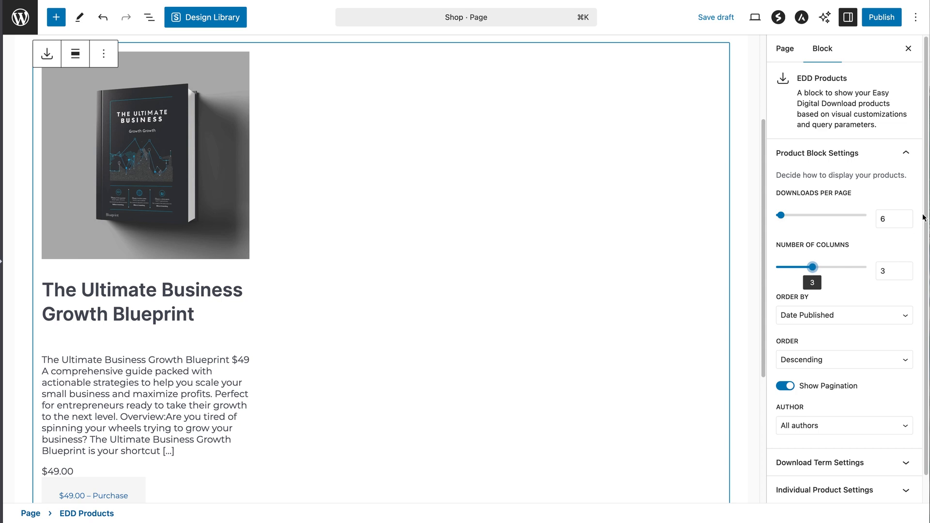
Keep the products ordered by Date Published in Descending order
{"action": "scroll", "coordinate": [920, 232], "scroll_direction": "down", "scroll_amount": 1}
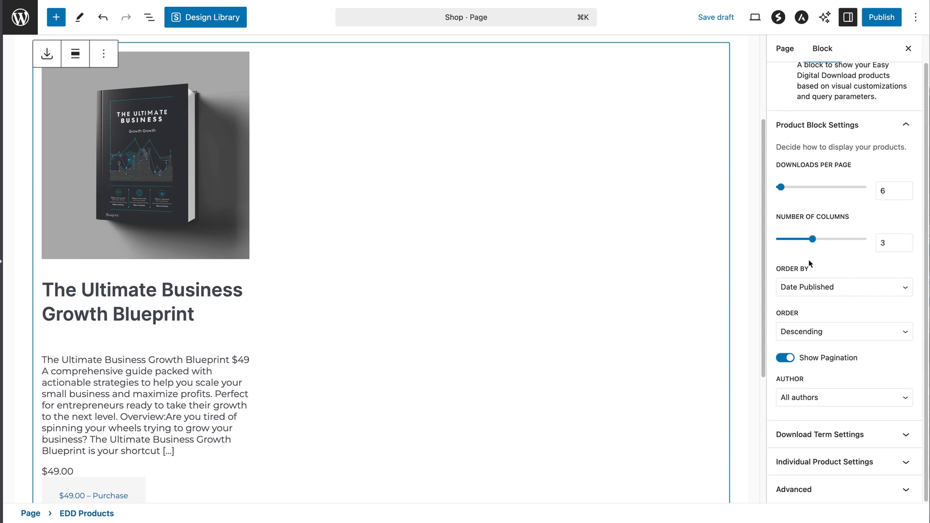
{"action": "left_click", "coordinate": [836, 287]}
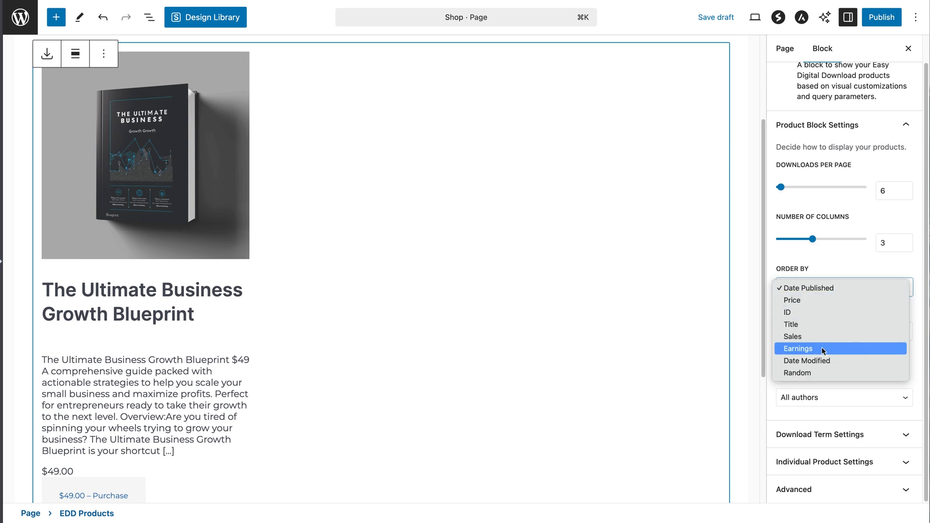
{"action": "left_click", "coordinate": [888, 264]}
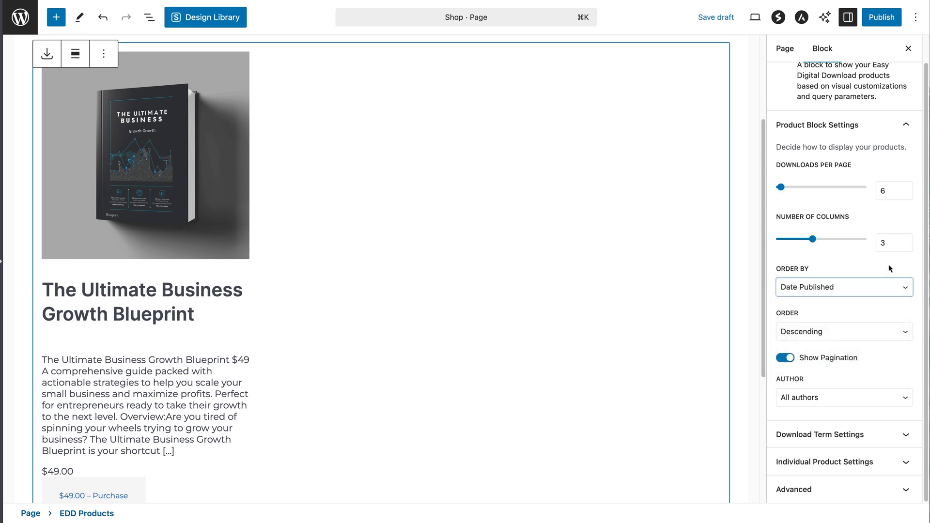
{"action": "left_click", "coordinate": [831, 331]}
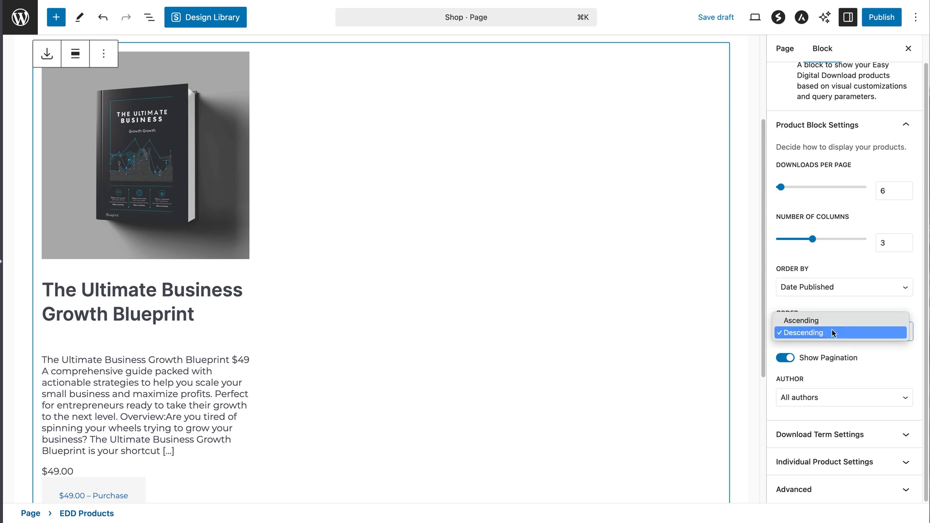
{"action": "left_click", "coordinate": [837, 304]}
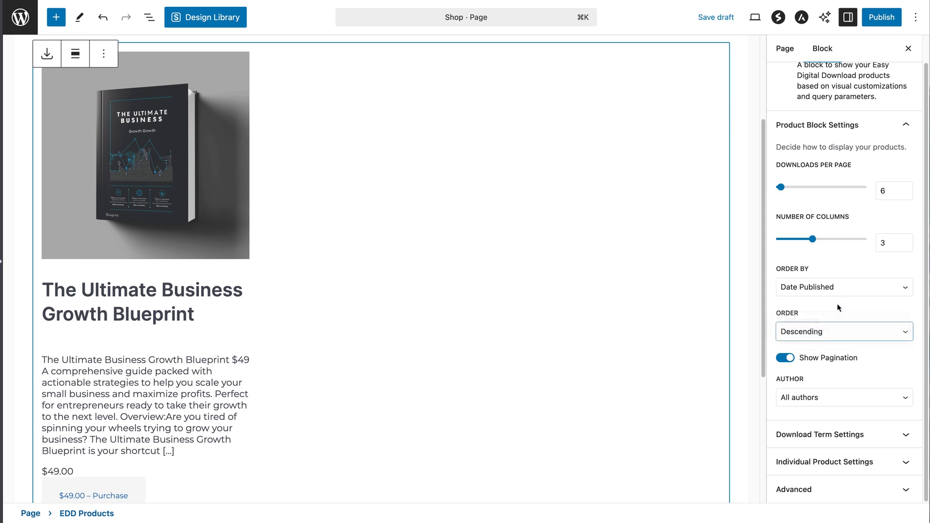
{"action": "left_click", "coordinate": [837, 303]}
In Individual Product Settings, keep the featured image Before Title at Large size
{"action": "left_click", "coordinate": [817, 461]}
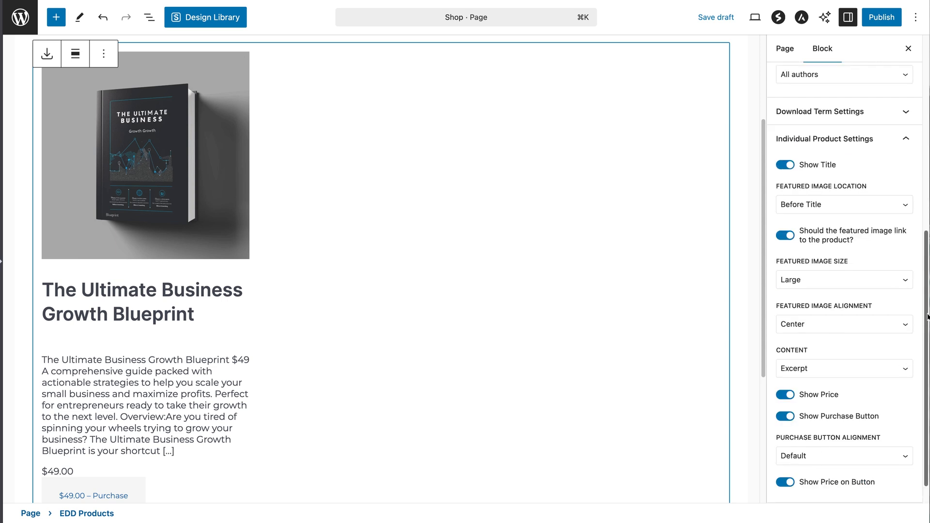
{"action": "scroll", "coordinate": [927, 316], "scroll_direction": "down", "scroll_amount": 1}
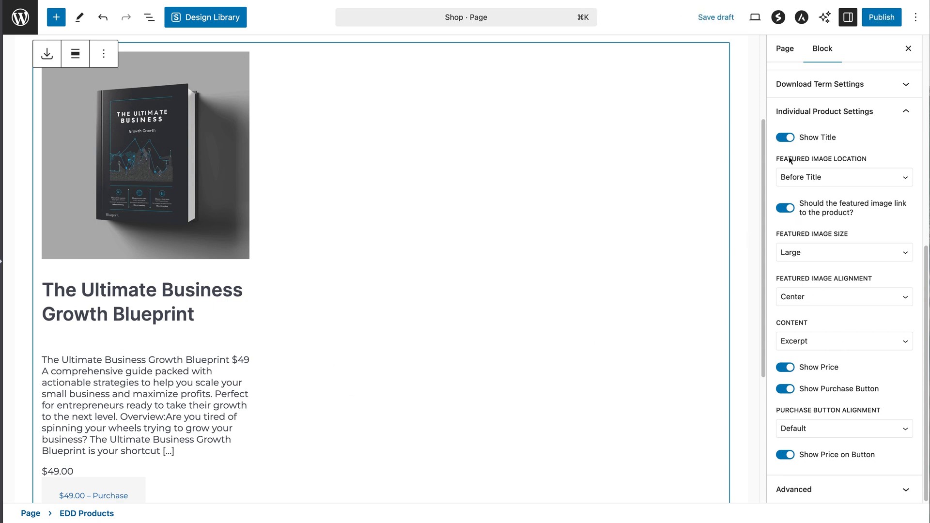
{"action": "left_click", "coordinate": [855, 177]}
{"action": "left_click", "coordinate": [832, 190]}
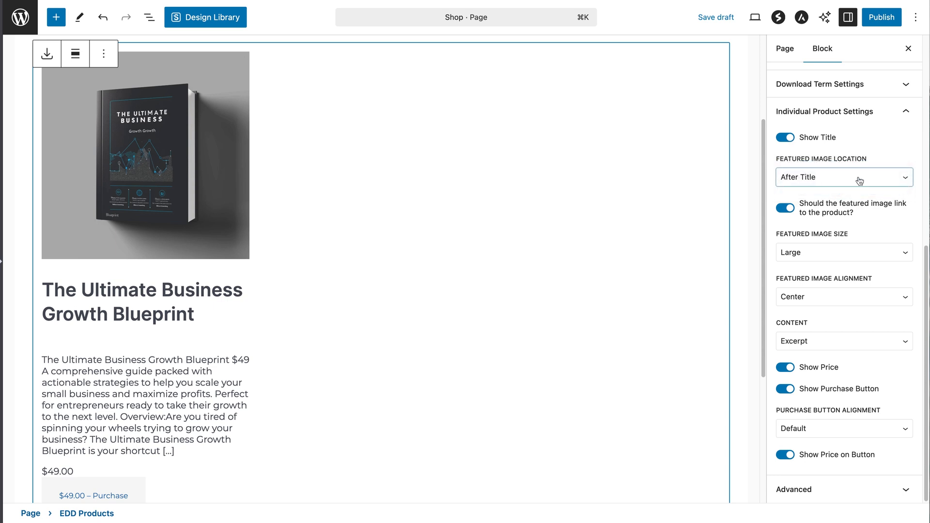
{"action": "left_click", "coordinate": [828, 165]}
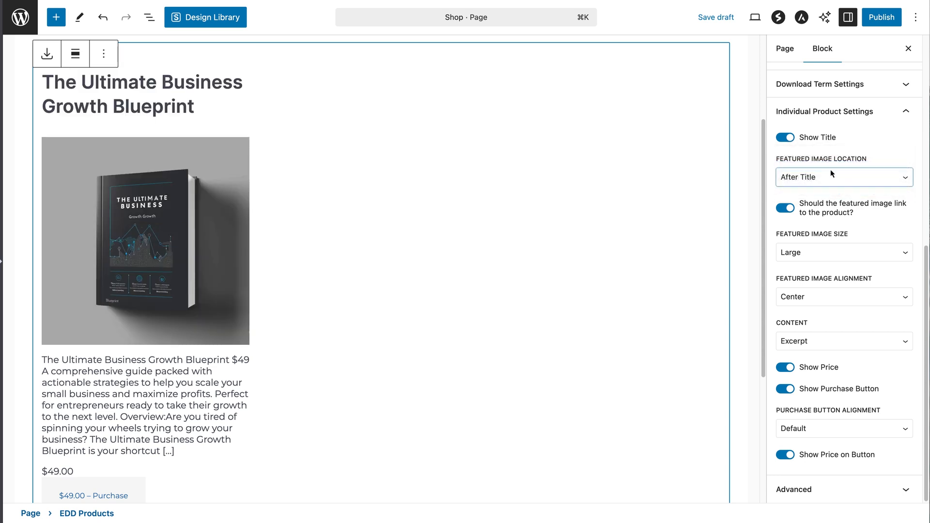
{"action": "left_click", "coordinate": [838, 177]}
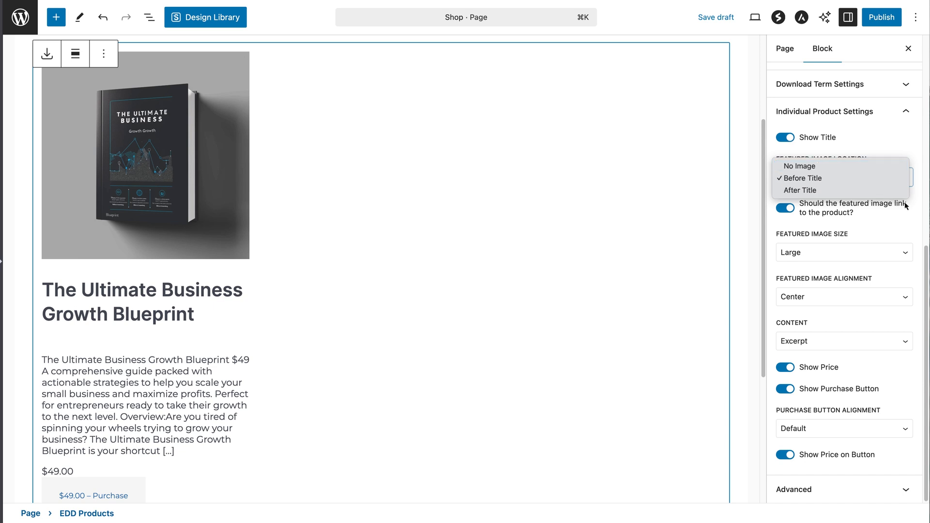
{"action": "left_click", "coordinate": [913, 203]}
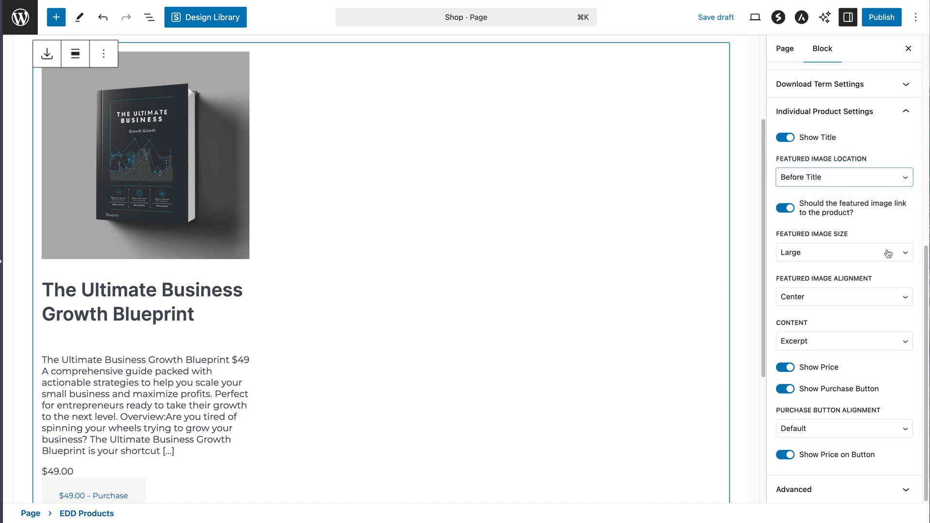
{"action": "left_click", "coordinate": [909, 252]}
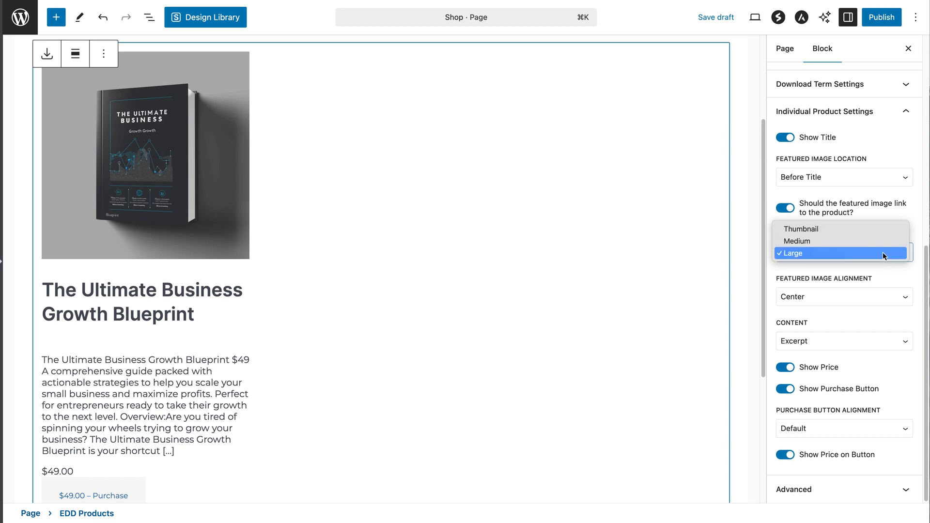
{"action": "left_click", "coordinate": [904, 273]}
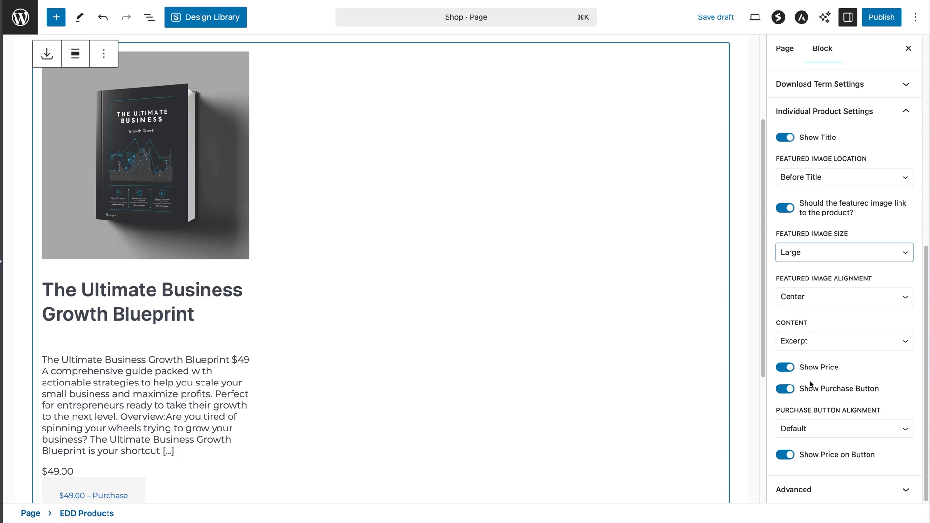
Set product Content to No Content and turn off Show Price on Button
{"action": "left_click", "coordinate": [831, 347]}
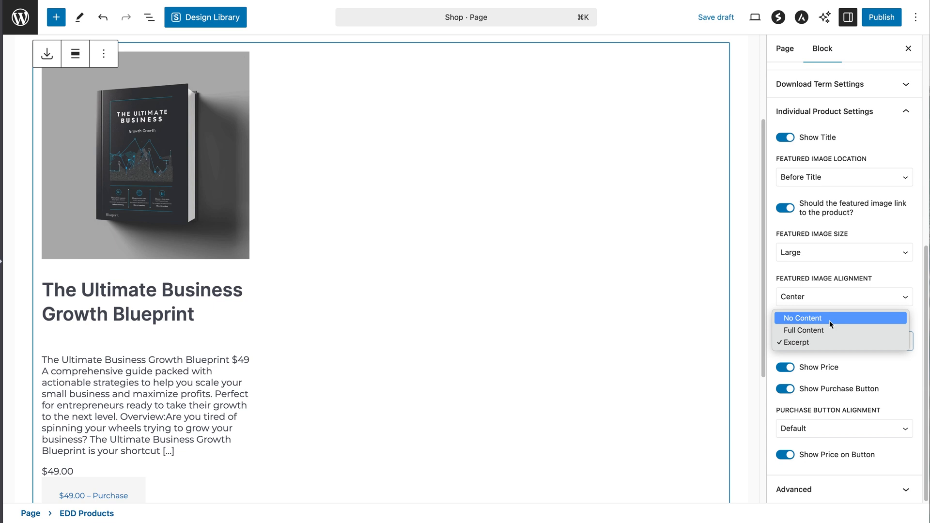
{"action": "left_click", "coordinate": [829, 320]}
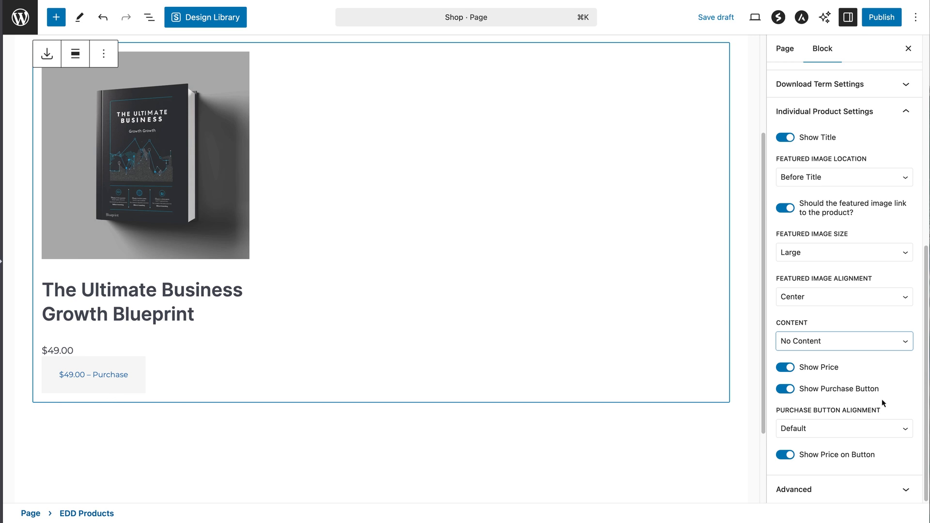
{"action": "left_click", "coordinate": [786, 455]}
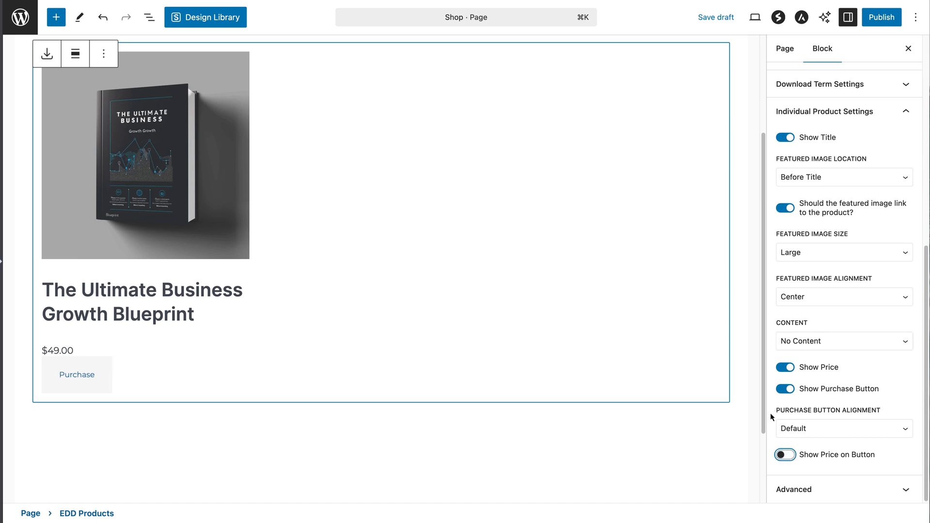
{"action": "left_click_drag", "start_coordinate": [764, 410], "coordinate": [781, 237]}
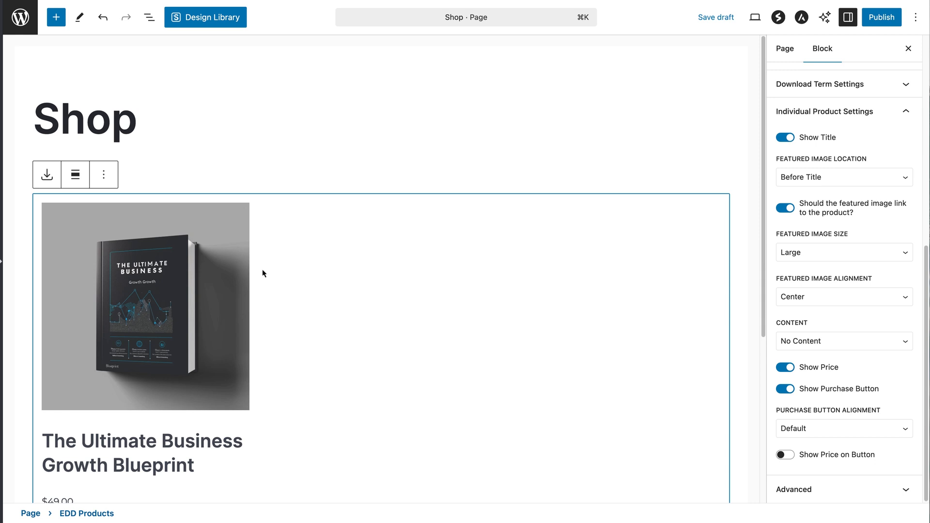
Publish the Shop page, confirm it, and go back to the All Pages list
{"action": "left_click", "coordinate": [881, 23]}
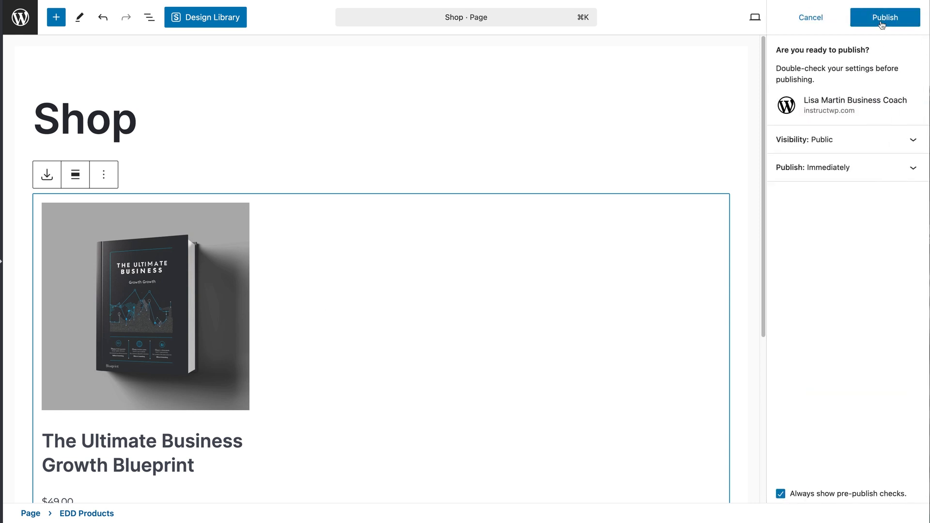
{"action": "left_click", "coordinate": [881, 23]}
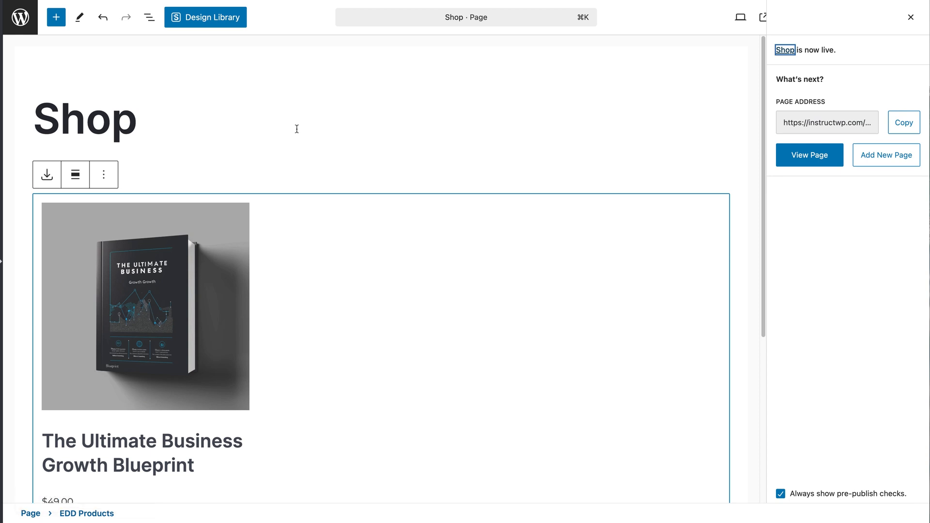
{"action": "left_click", "coordinate": [26, 28]}
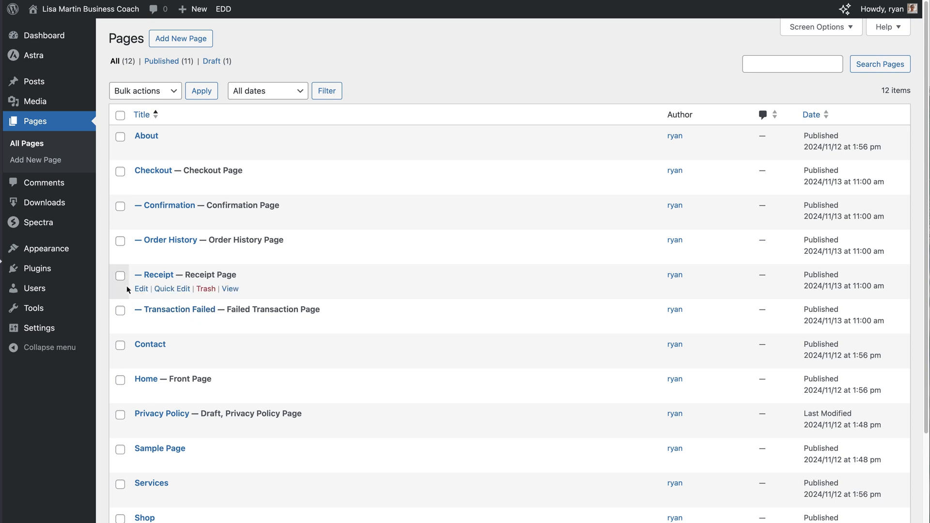
Add the Shop and Checkout pages to the Primary menu, save, and visit the live homepage
{"action": "mouse_move", "coordinate": [59, 247]}
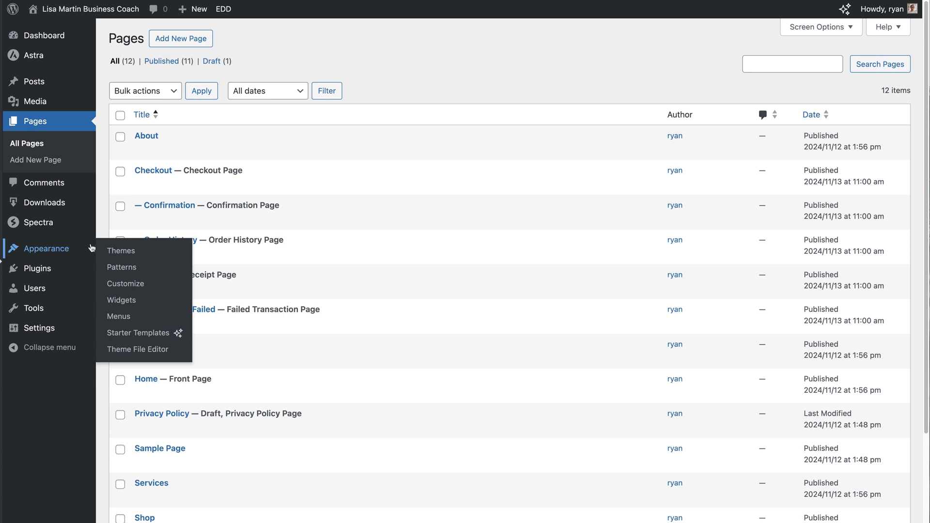
{"action": "left_click", "coordinate": [118, 318]}
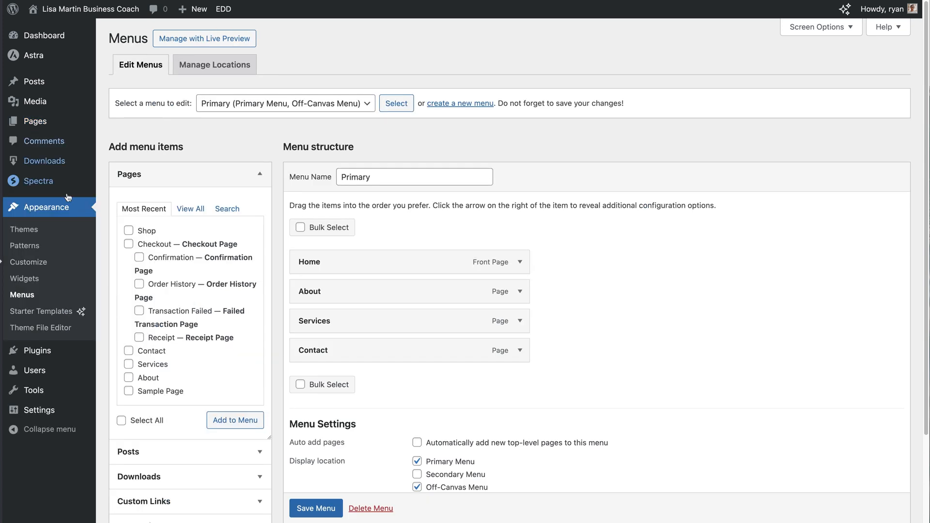
{"action": "left_click", "coordinate": [129, 231]}
{"action": "left_click", "coordinate": [129, 244]}
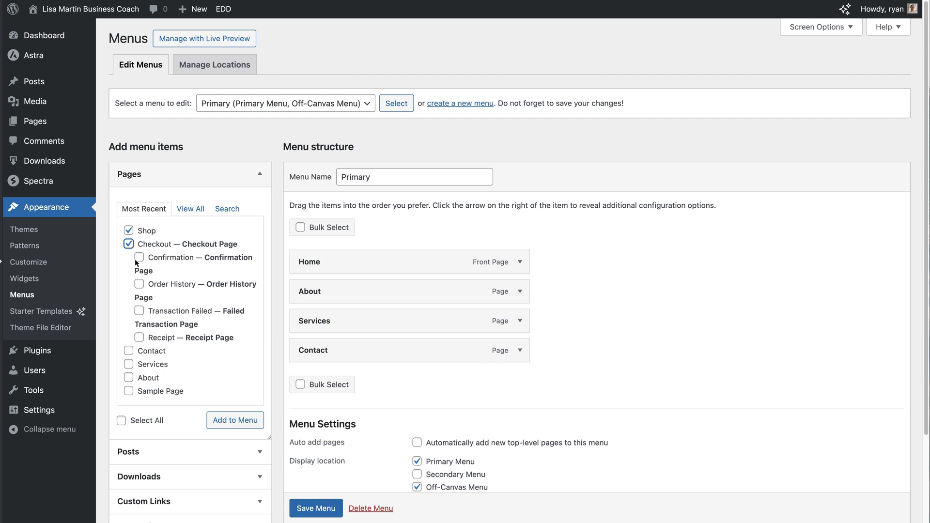
{"action": "left_click", "coordinate": [237, 425]}
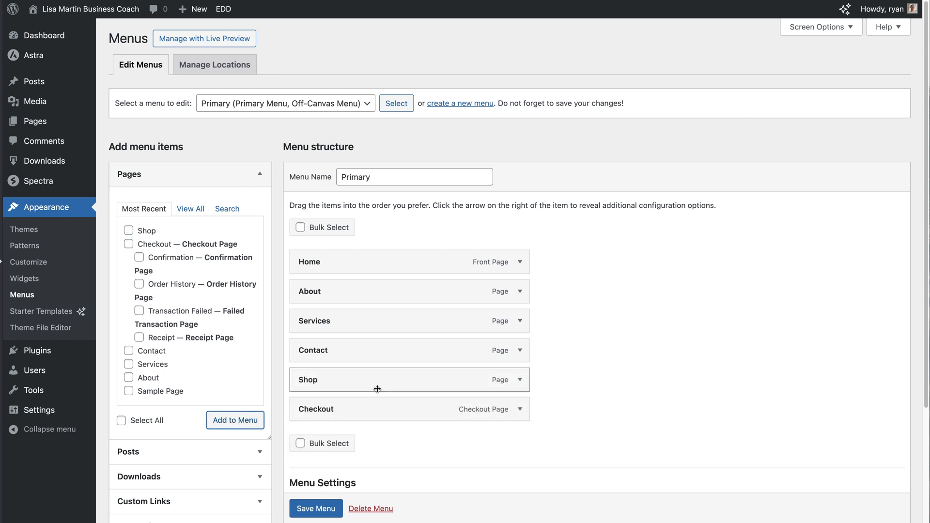
{"action": "left_click", "coordinate": [623, 367]}
{"action": "scroll", "coordinate": [622, 365], "scroll_direction": "down", "scroll_amount": 3}
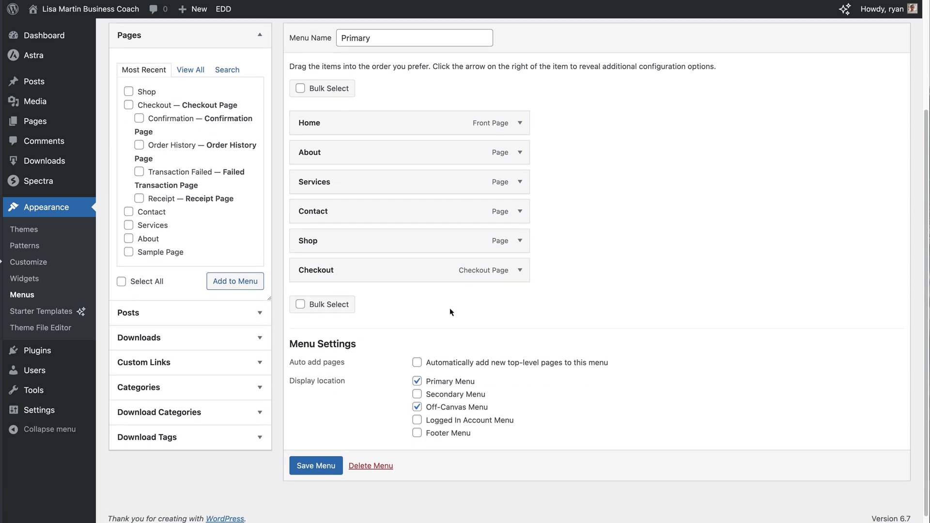
{"action": "left_click", "coordinate": [306, 470]}
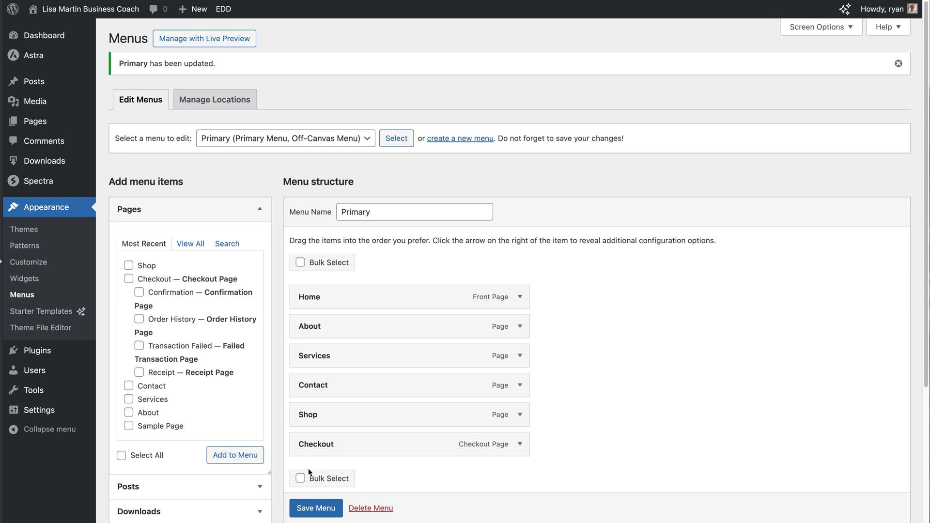
{"action": "left_click", "coordinate": [90, 9]}
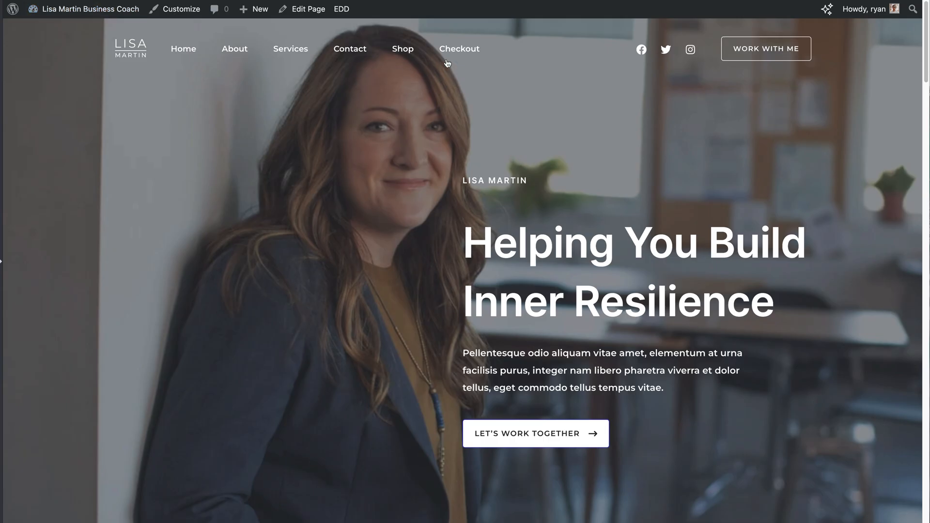
Open the live Shop page and the Ultimate Business Growth Blueprint product page
{"action": "left_click", "coordinate": [411, 52]}
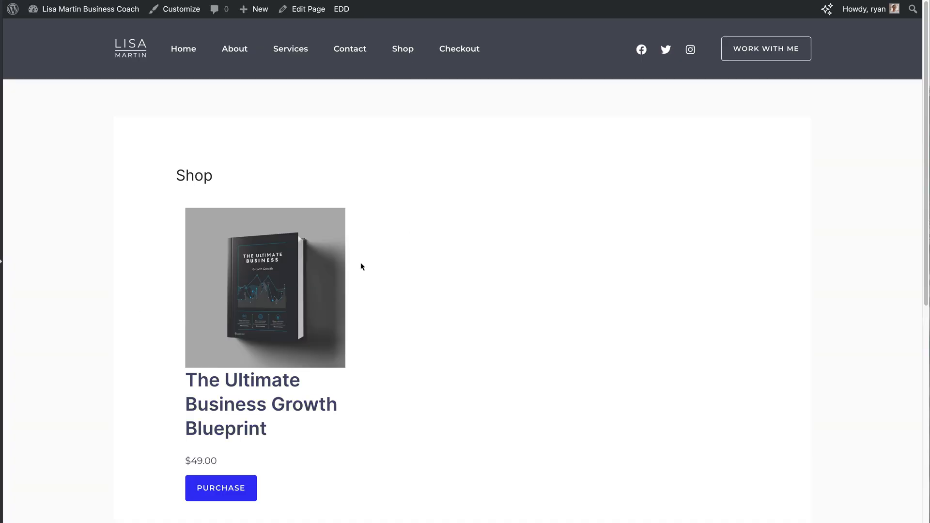
{"action": "left_click", "coordinate": [279, 356]}
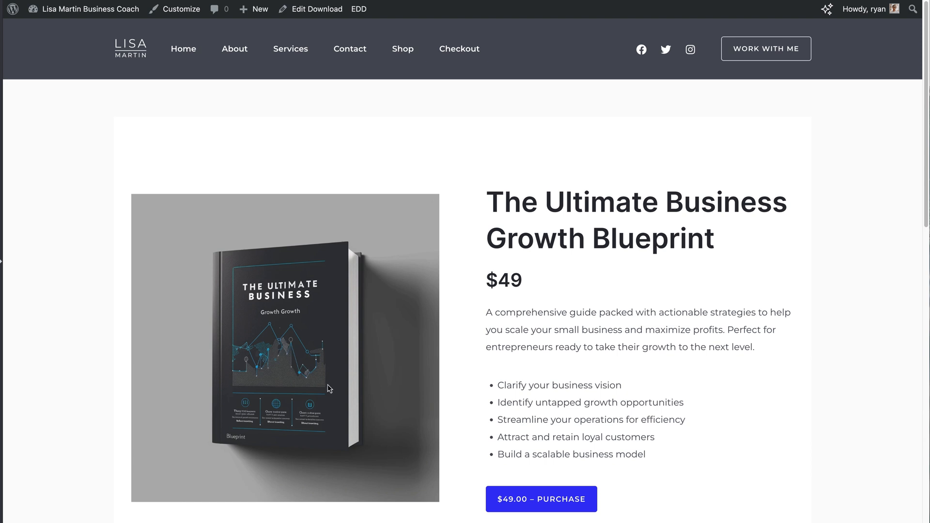
{"action": "scroll", "coordinate": [923, 201], "scroll_direction": "down", "scroll_amount": 5}
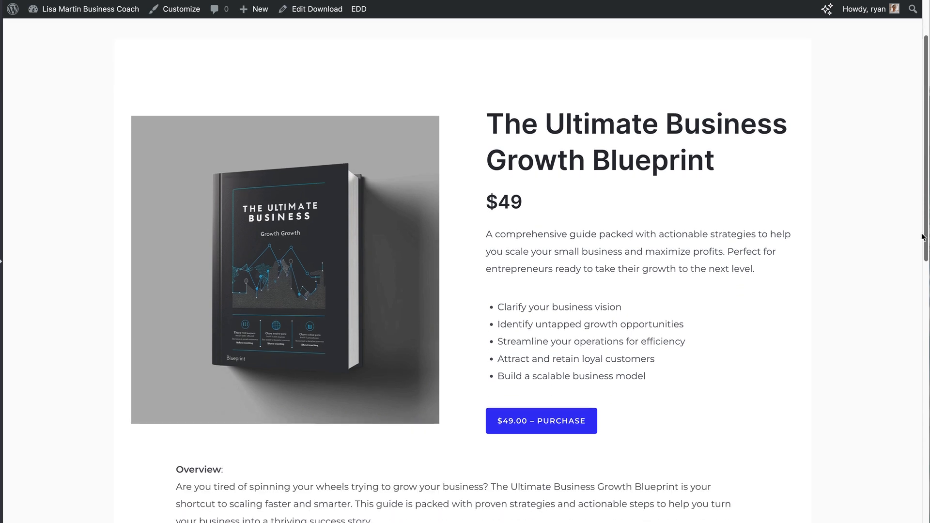
{"action": "scroll", "coordinate": [910, 201], "scroll_direction": "up", "scroll_amount": 5}
{"action": "scroll", "coordinate": [906, 208], "scroll_direction": "down", "scroll_amount": 1}
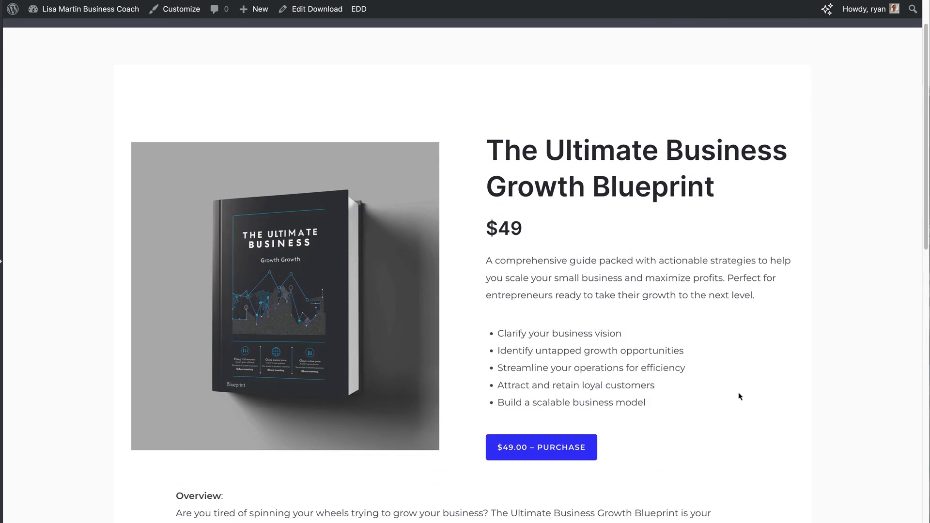
Purchase the Blueprint and proceed to checkout showing the $49.00 total
{"action": "left_click", "coordinate": [548, 455]}
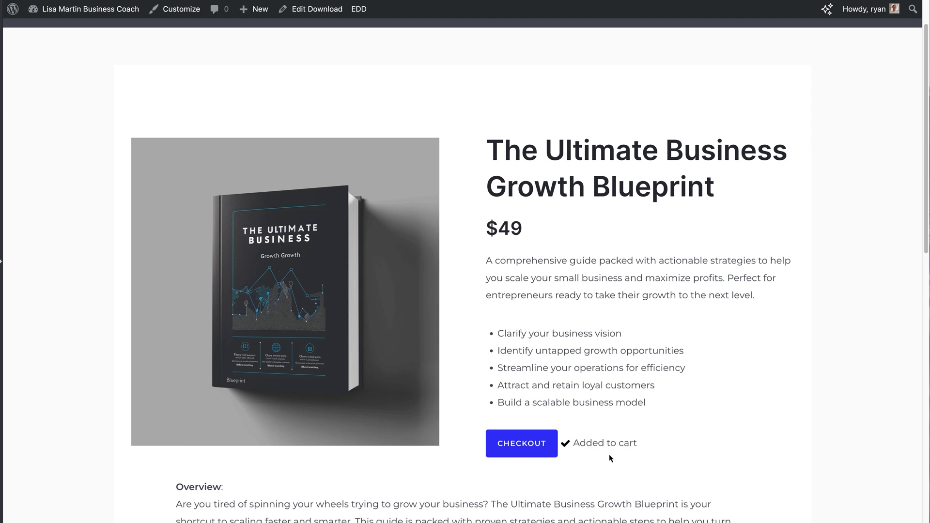
{"action": "left_click", "coordinate": [518, 455]}
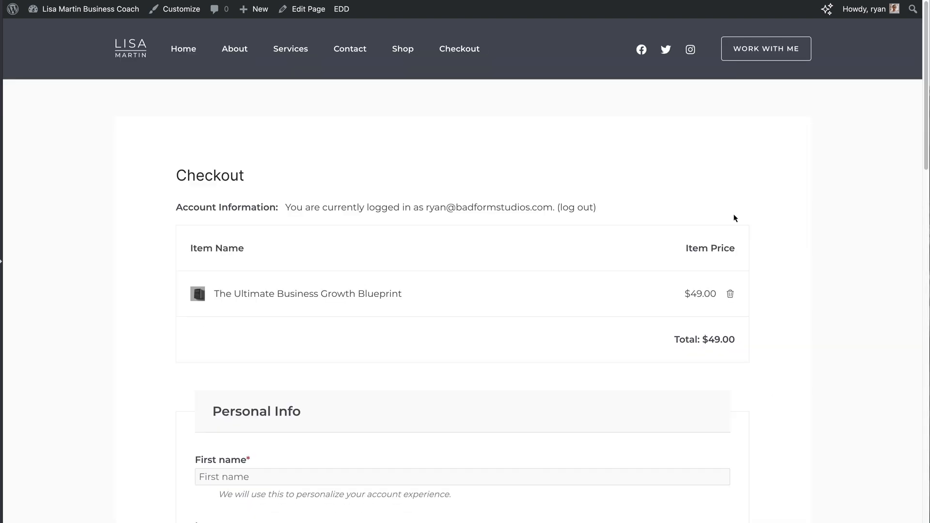
{"action": "left_click_drag", "start_coordinate": [920, 155], "coordinate": [870, 131]}
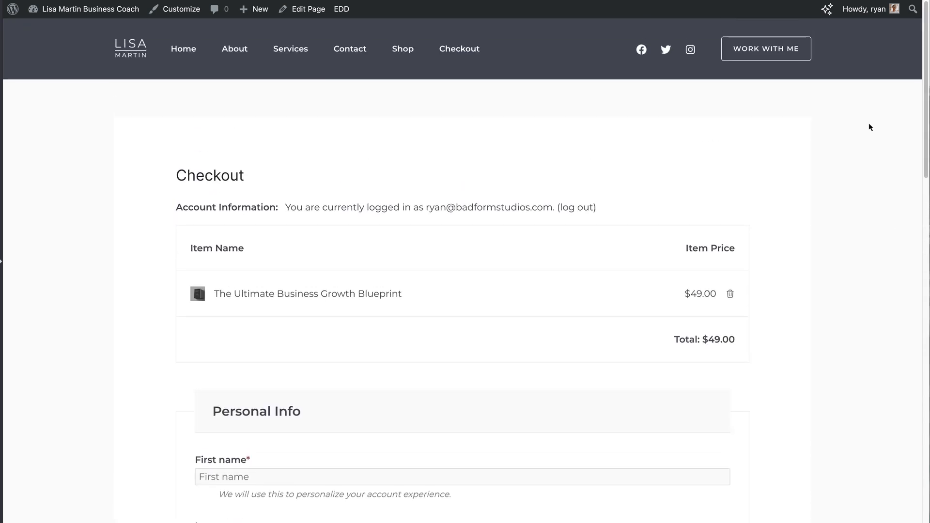